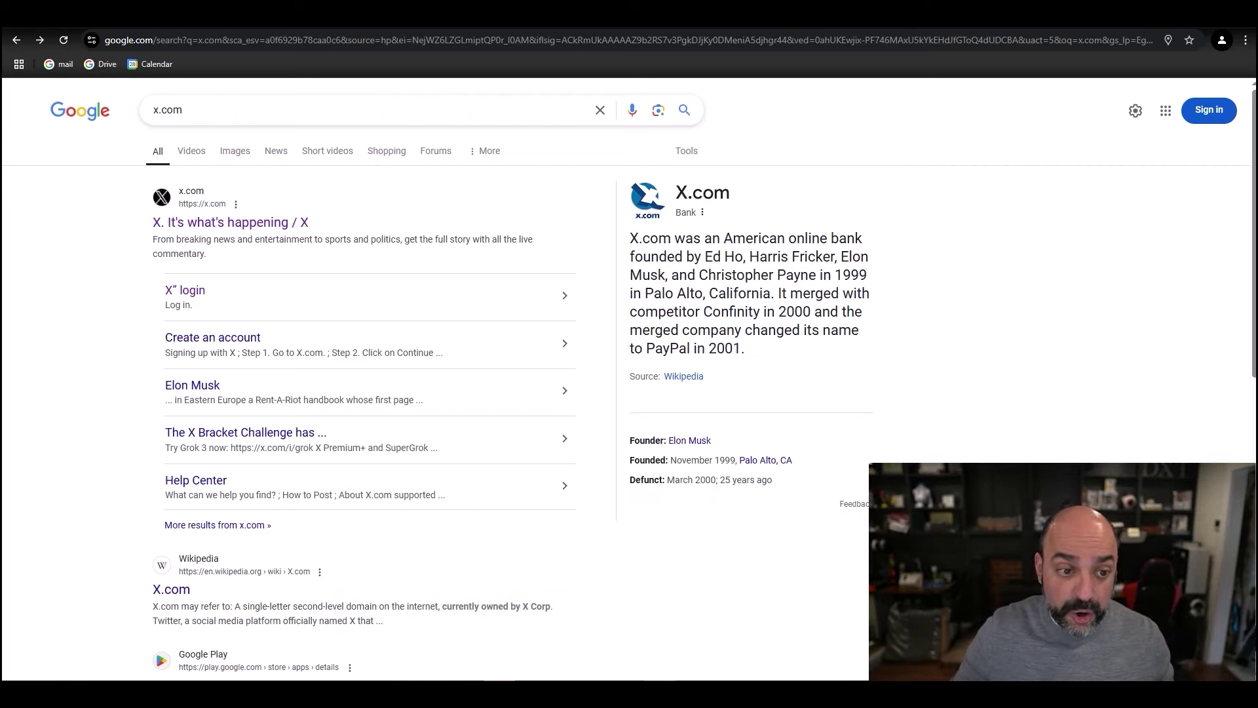
Step: Open X.com from the search results, sign in to the account, and go to Grok
click(253, 224)
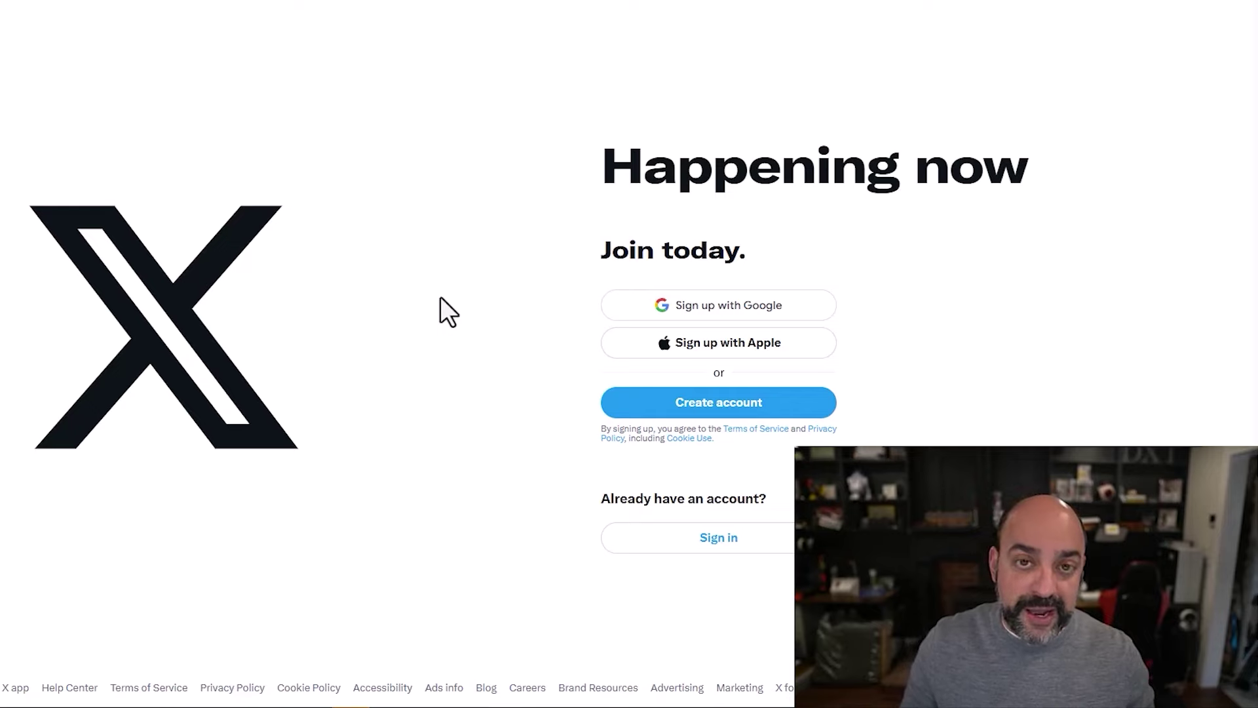
click(735, 548)
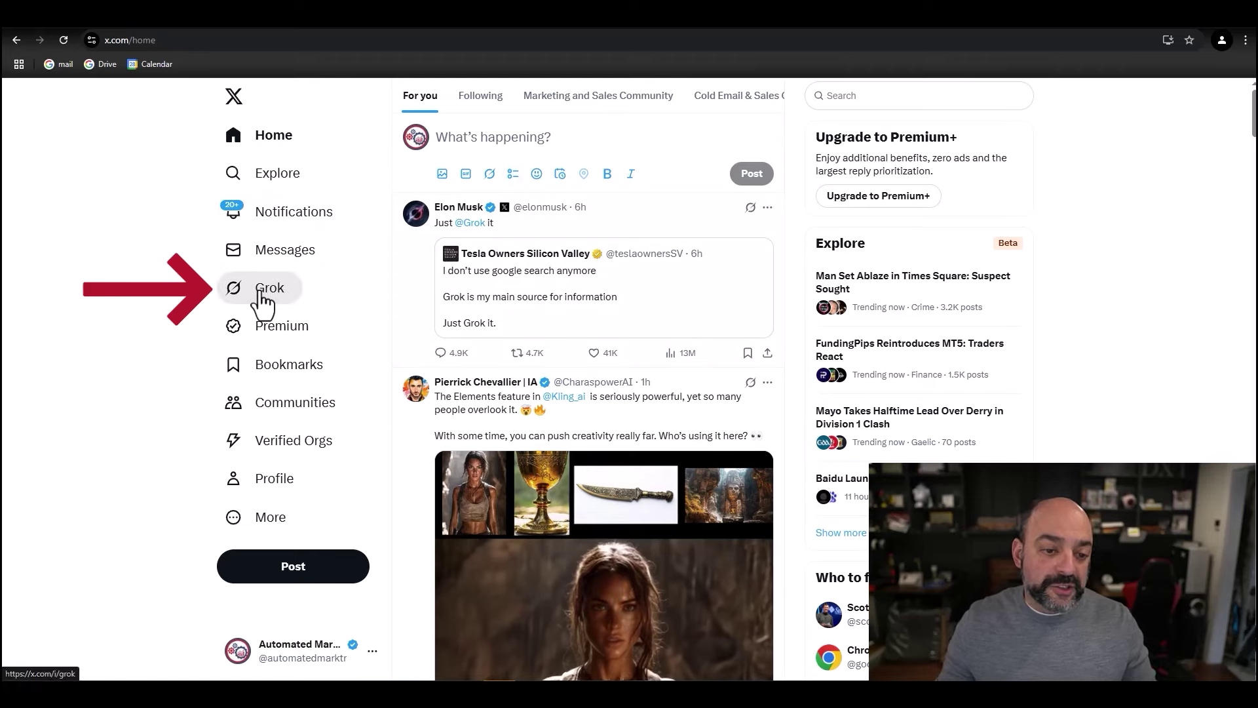
click(259, 292)
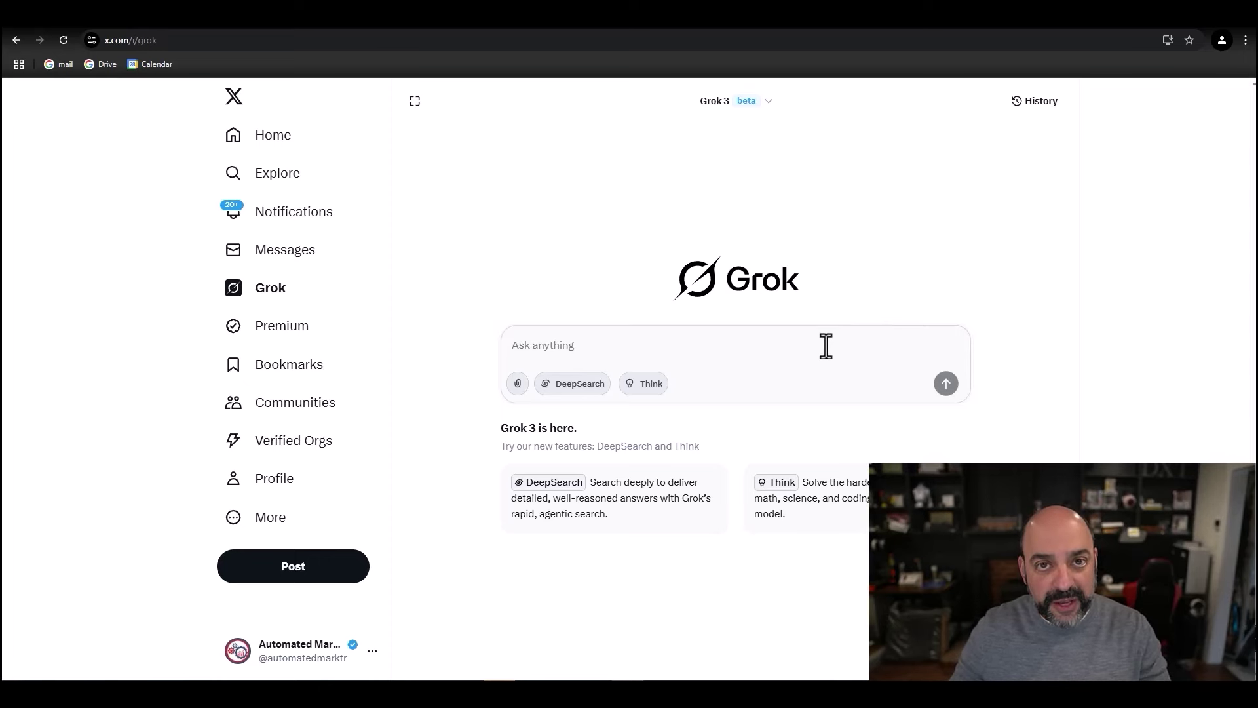
Step: Open grok.com separately and sign in with the X account, authorizing xAI Single Sign-On
click(199, 23)
text(grok)
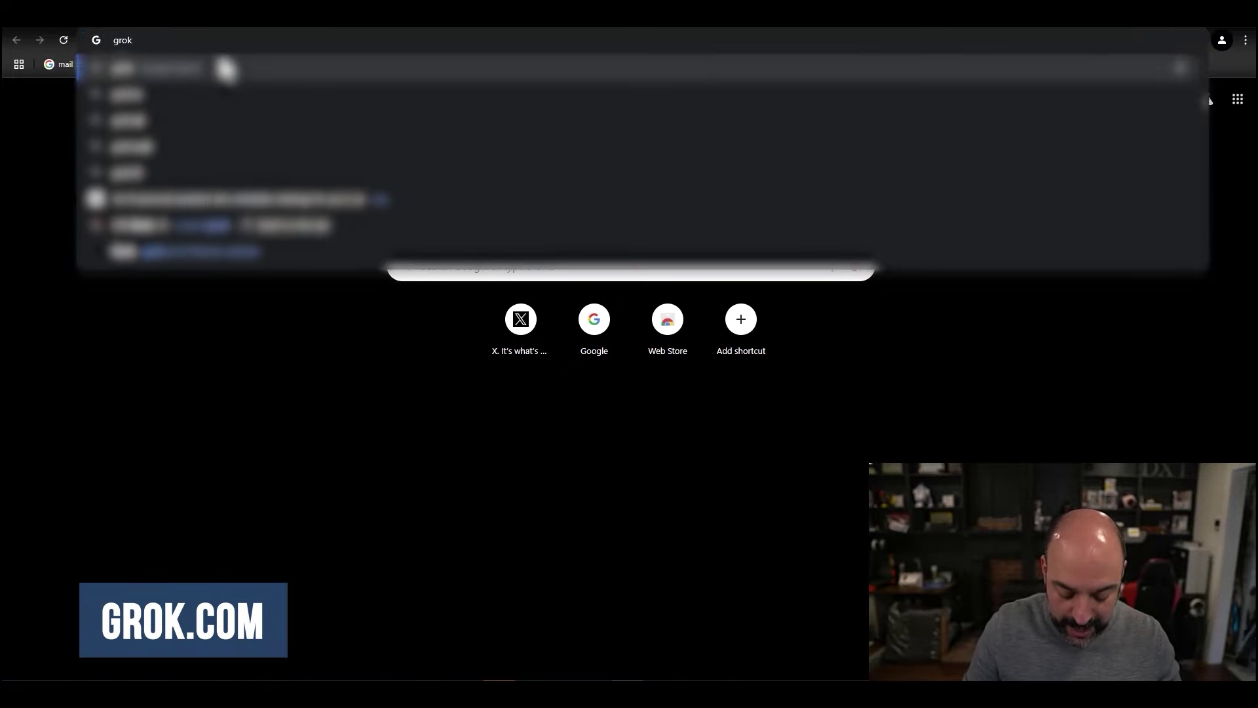
key(Return)
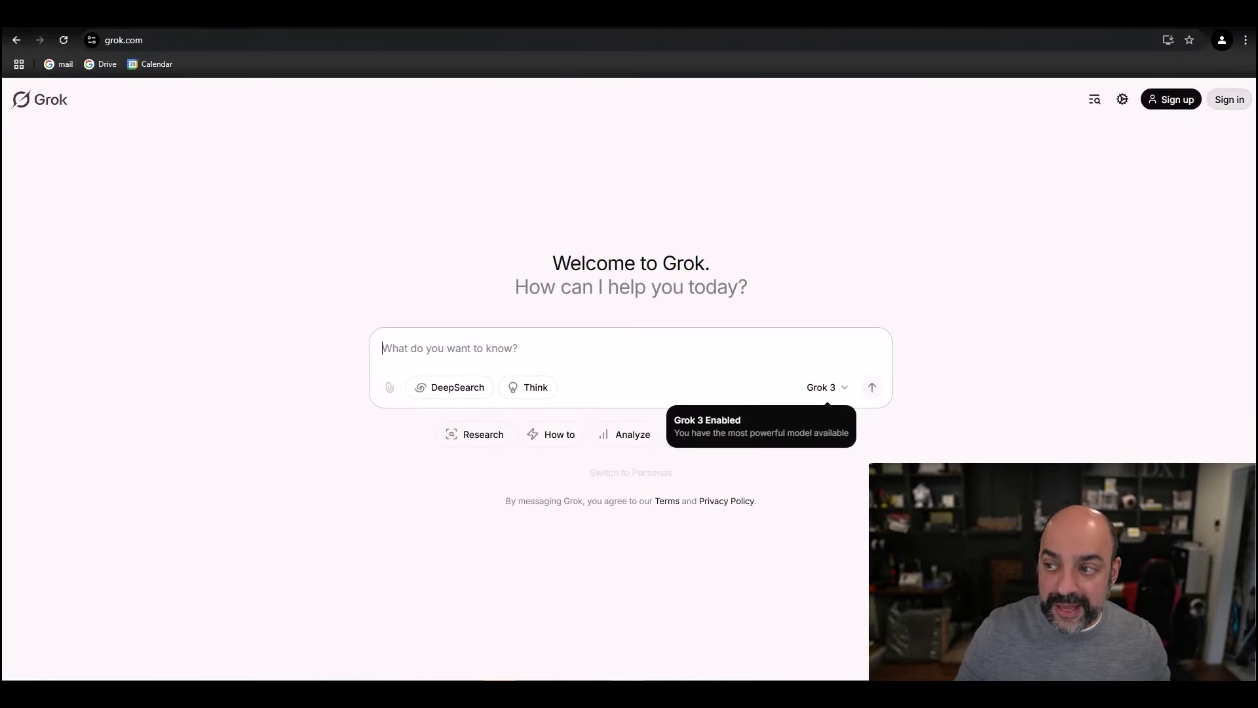
click(1232, 100)
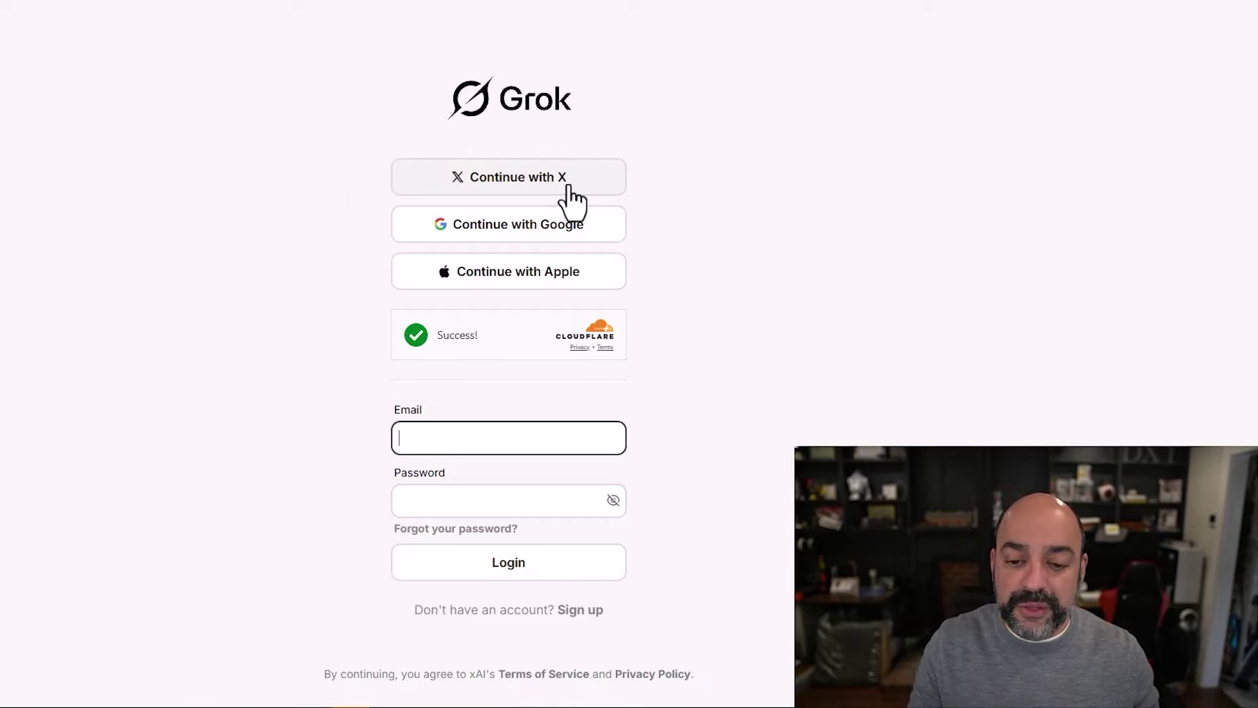
click(568, 187)
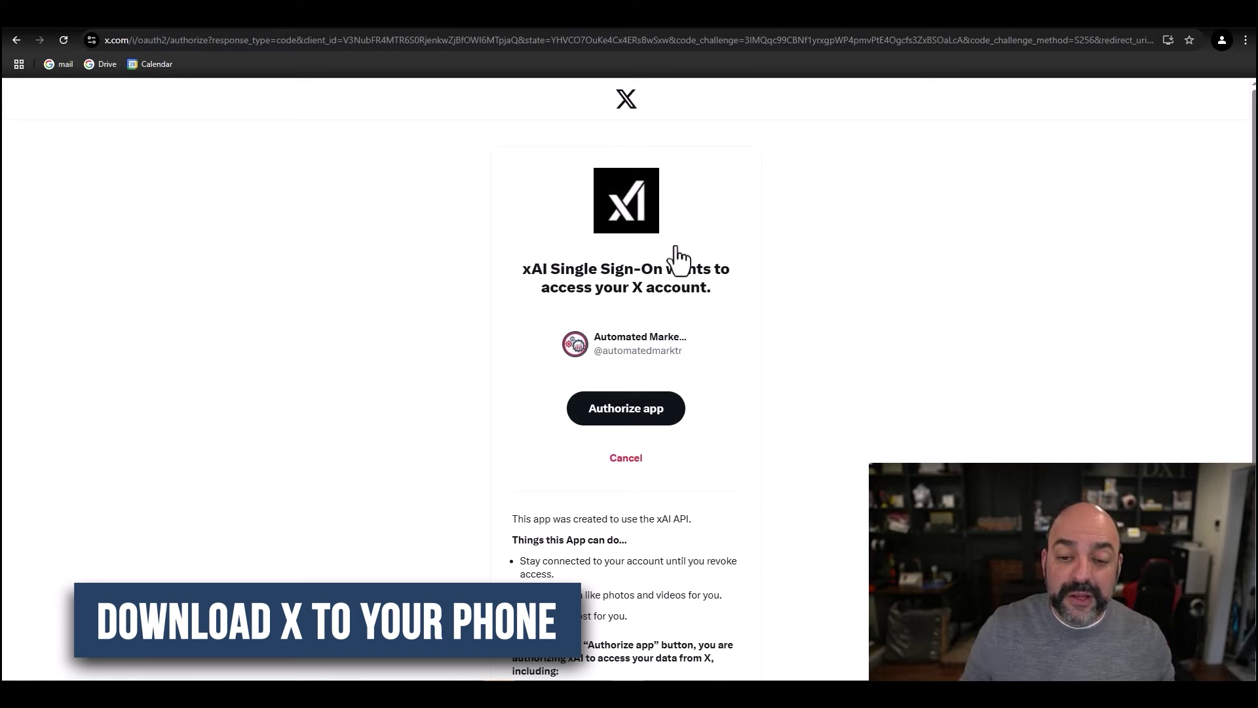
click(608, 415)
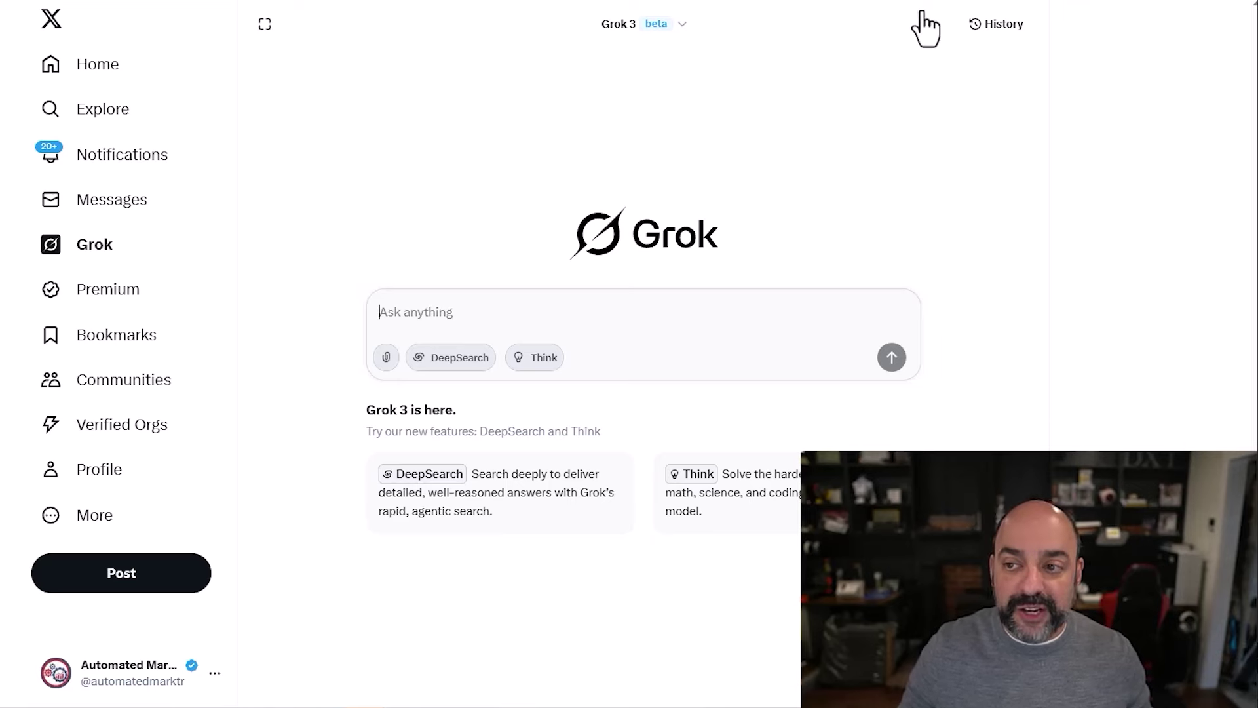
Step: Check the Grok history on X, close it, and expand the Grok chat to the full-page view
click(998, 22)
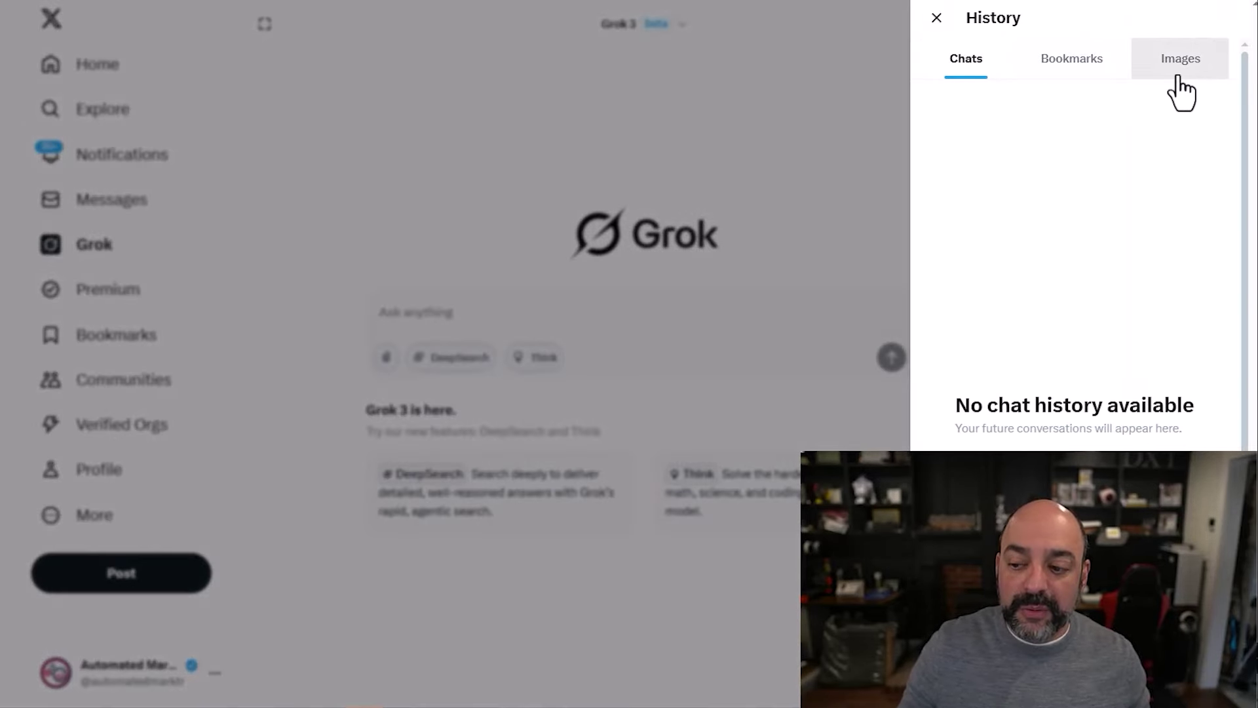
click(937, 18)
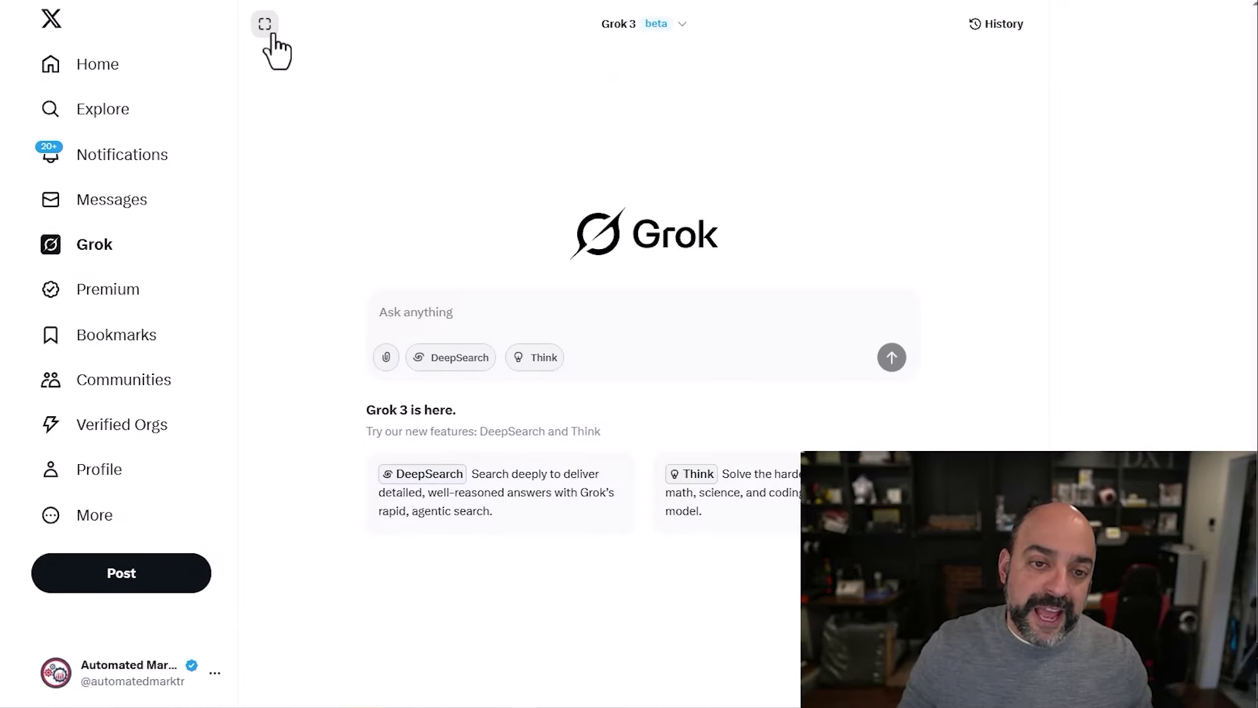
click(264, 25)
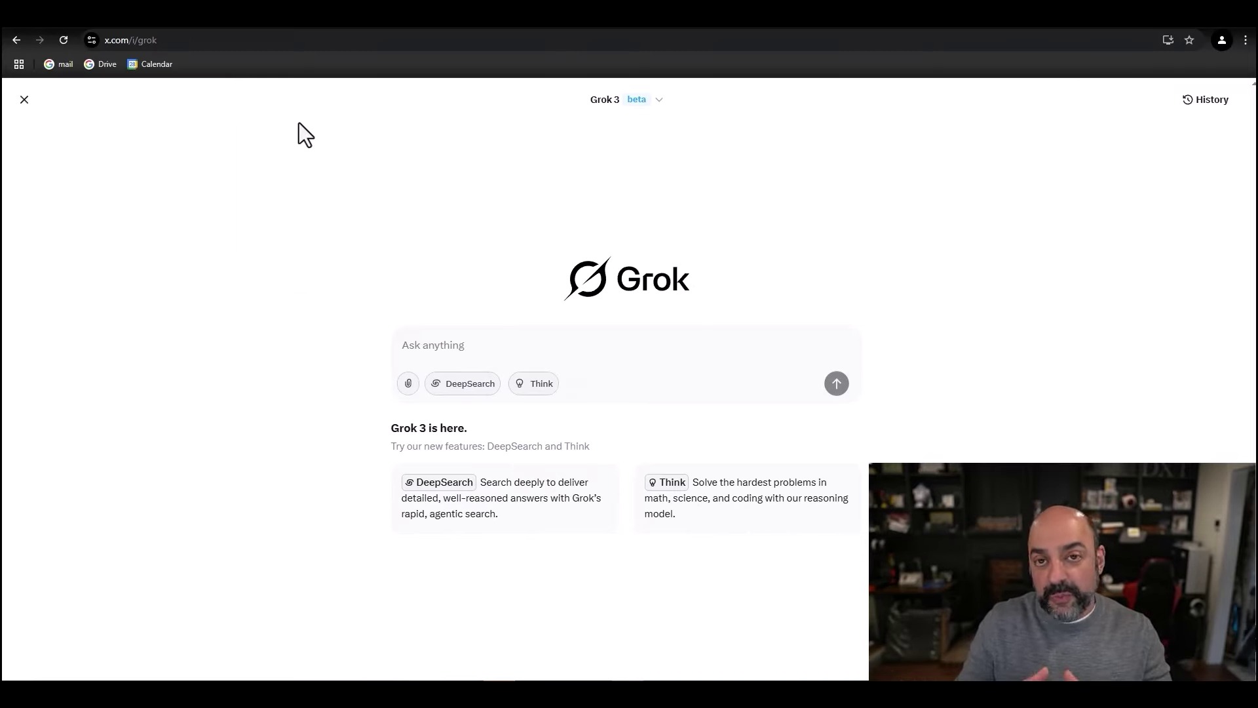
Step: Go to grok.com and look through its list of past conversations
click(280, 40)
text(grok.com)
key(Return)
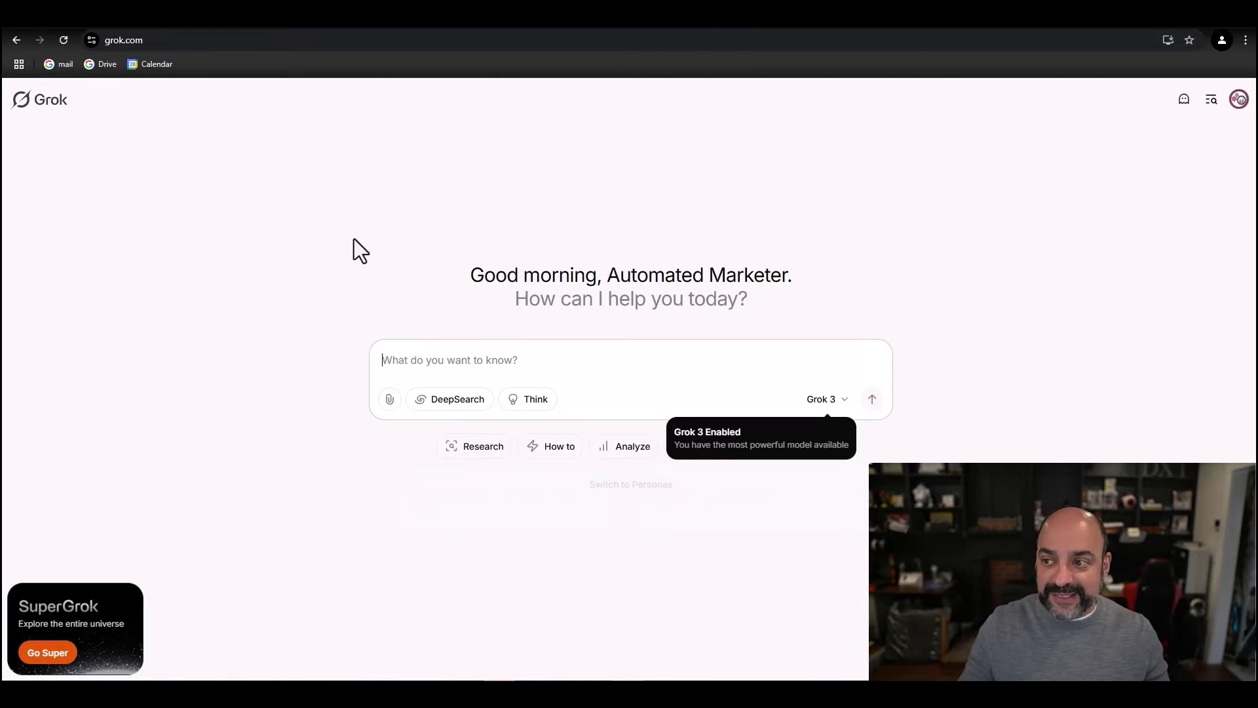
click(1211, 104)
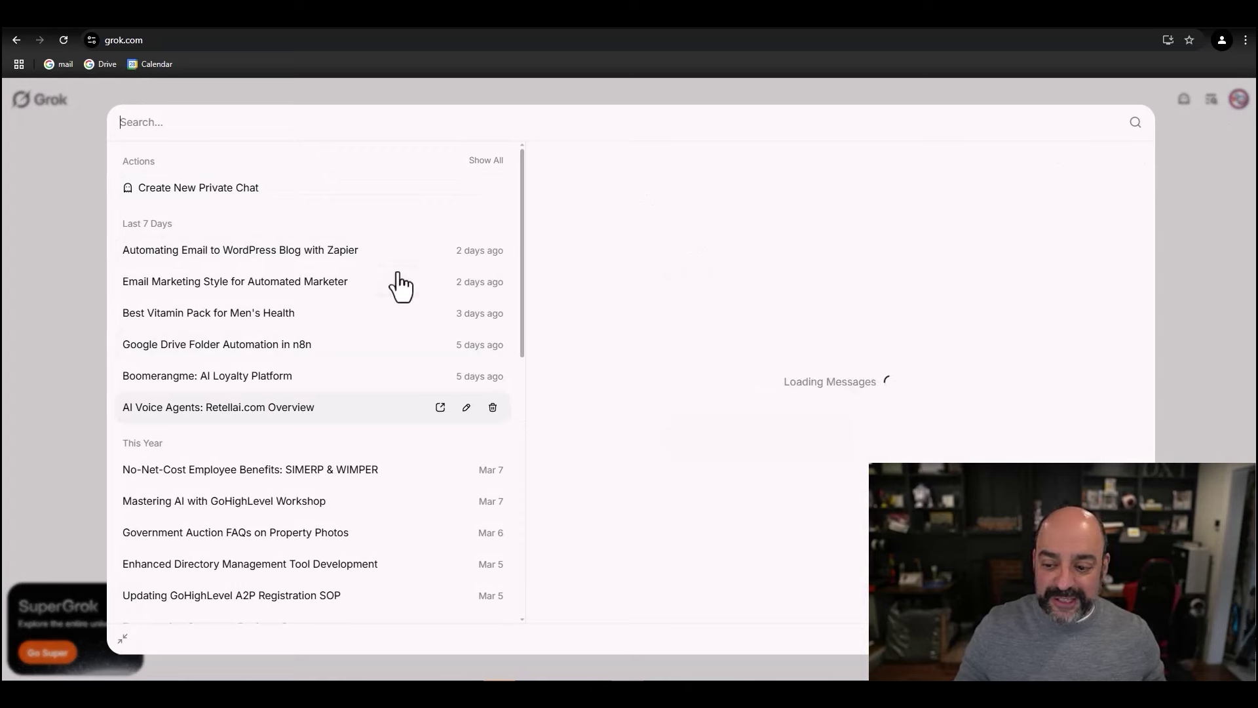
click(80, 115)
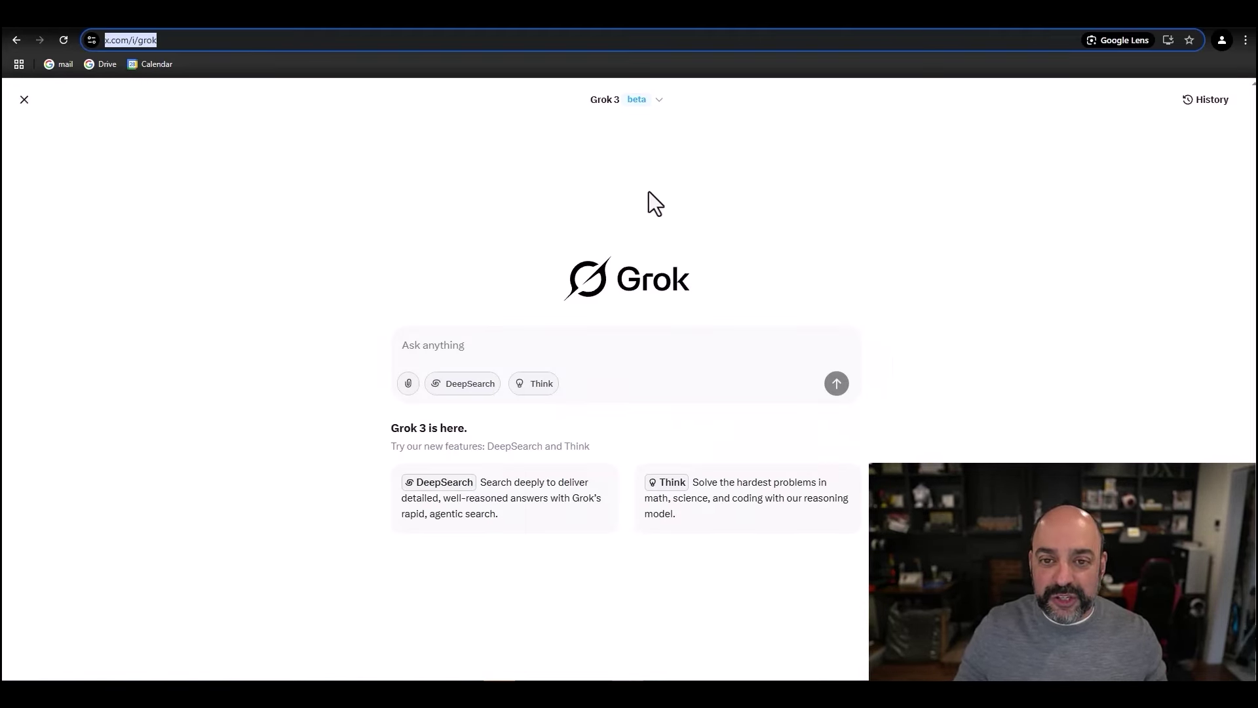
Step: Check the Grok 3 model selector on X and toggle the full-page chat view off and on again
click(634, 103)
click(863, 132)
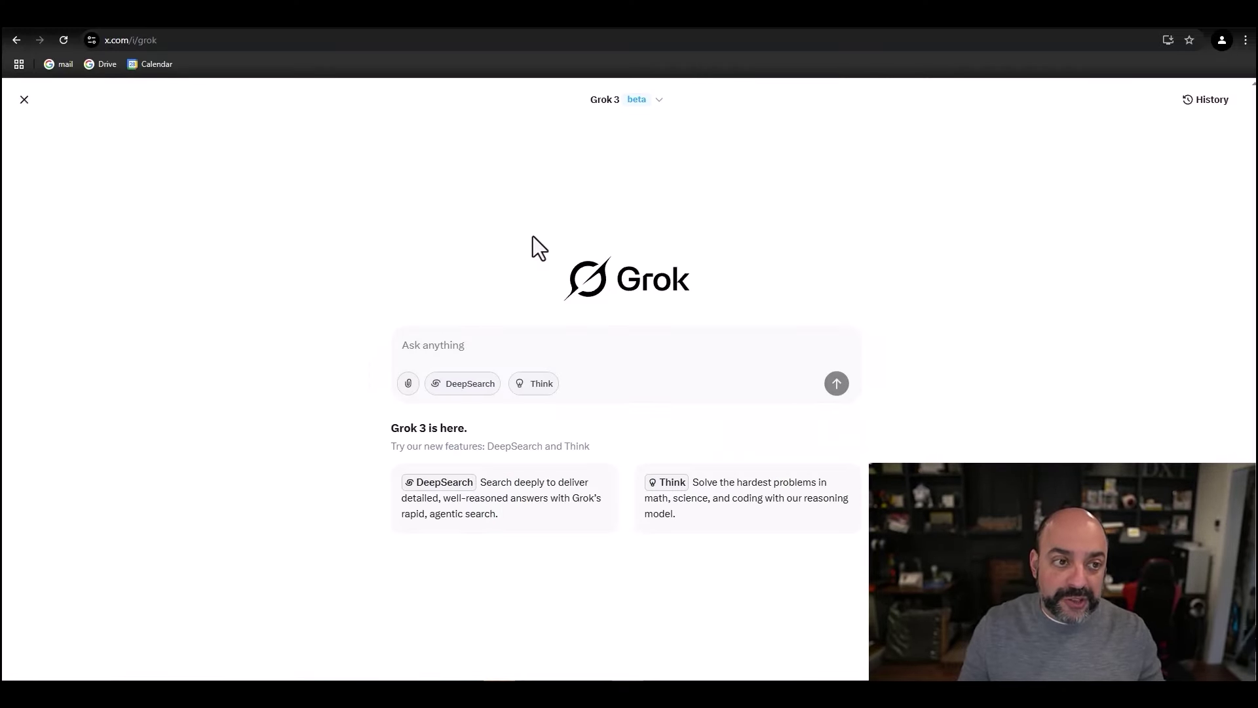
click(24, 101)
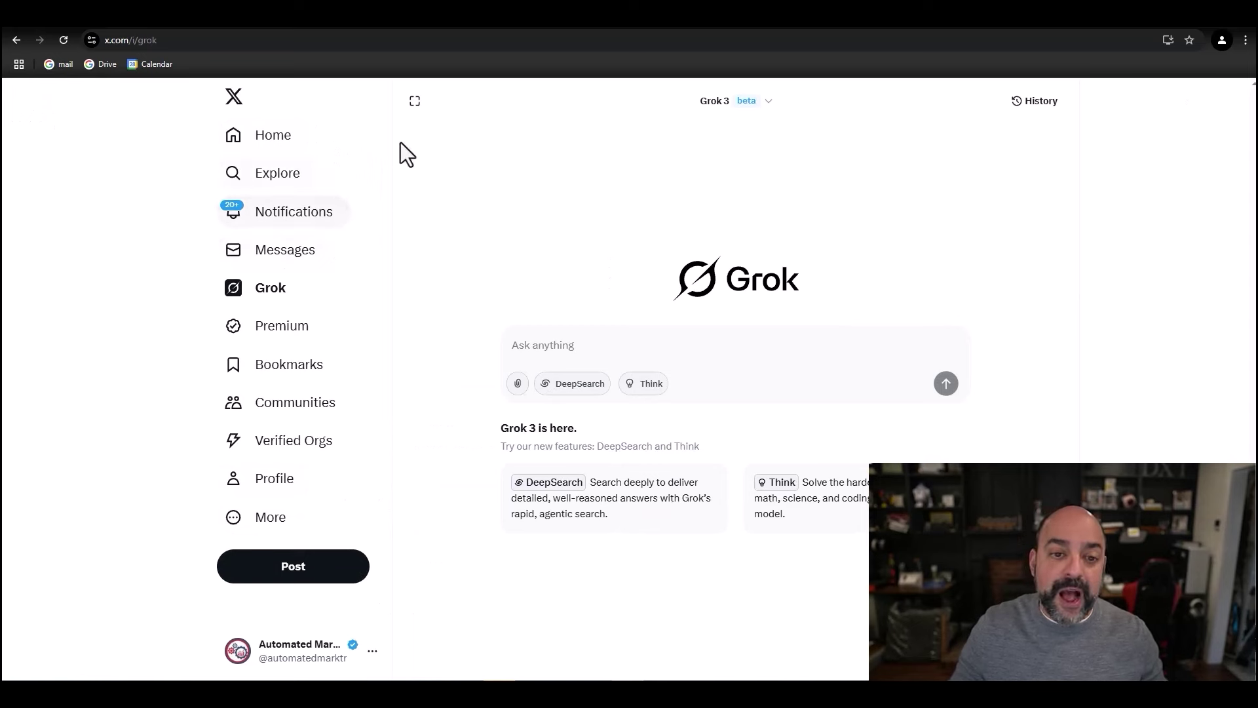
click(415, 101)
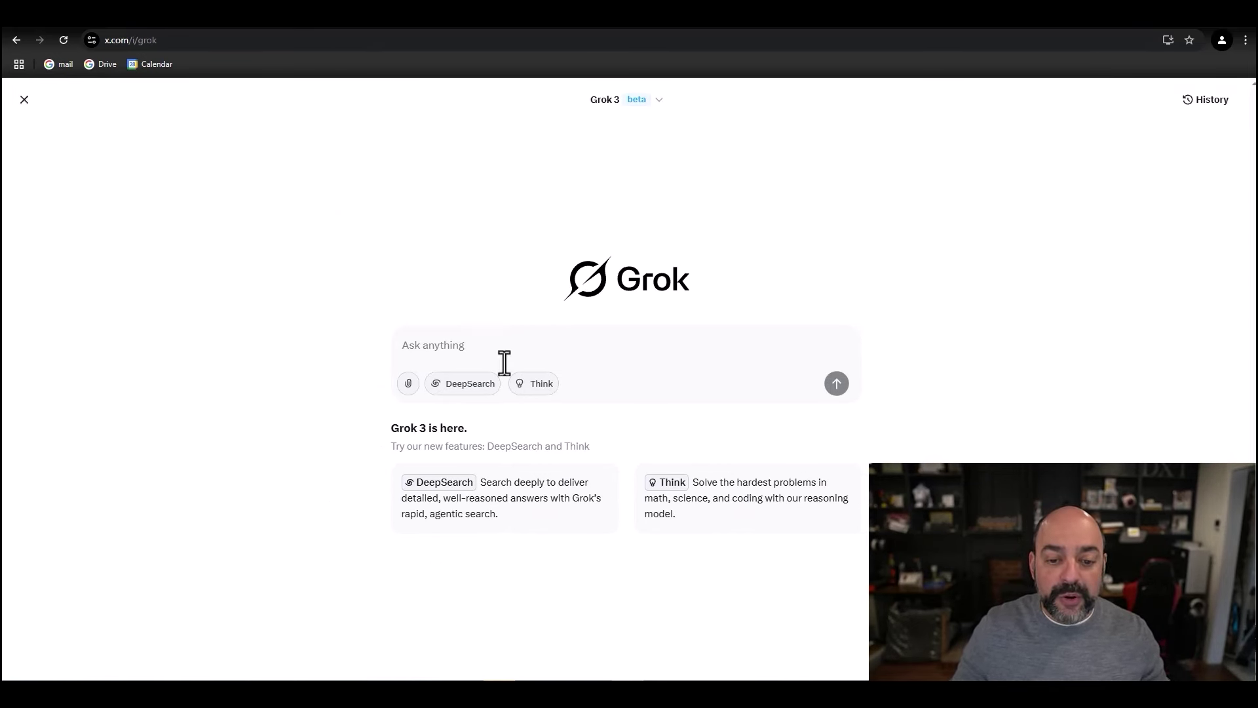
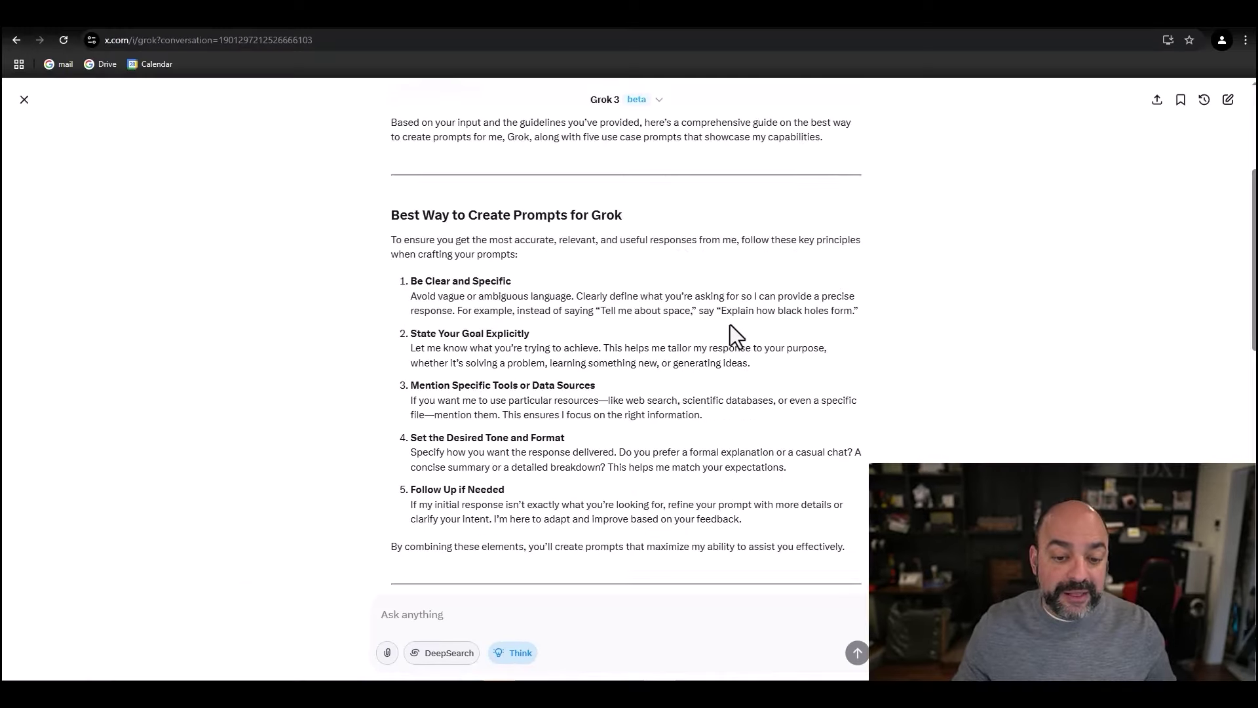
Step: Review Grok's prompt-writing guidelines and compare them with the Research Assistance example prompt
scroll(630, 283, down, 2)
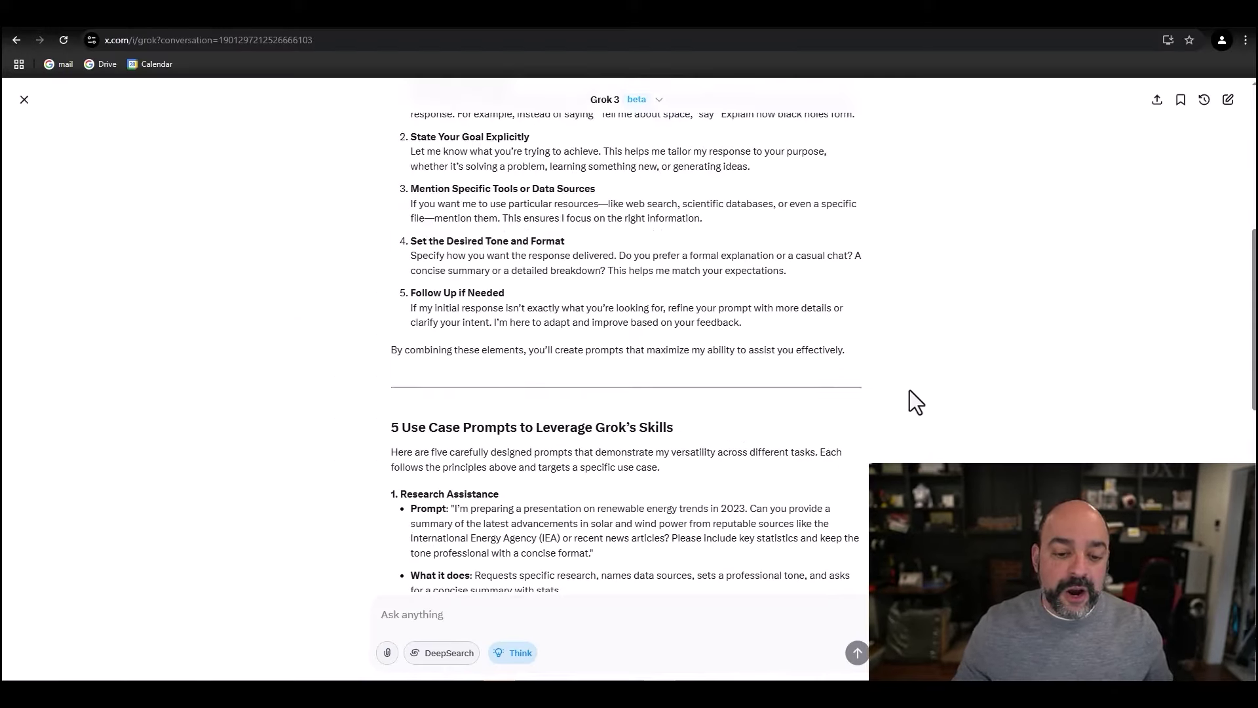
scroll(603, 326, down, 2)
mouse_move(610, 422)
mouse_down()
mouse_move(525, 422)
mouse_move(451, 377)
mouse_up()
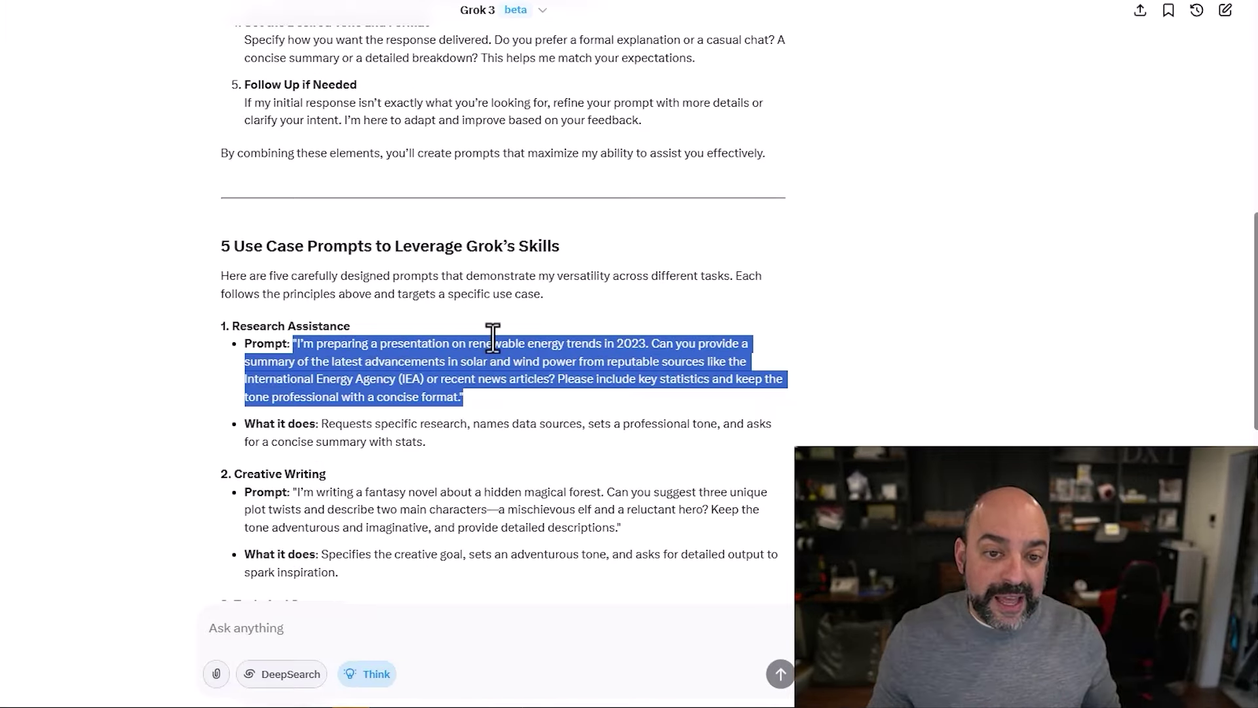
scroll(577, 341, up, 4)
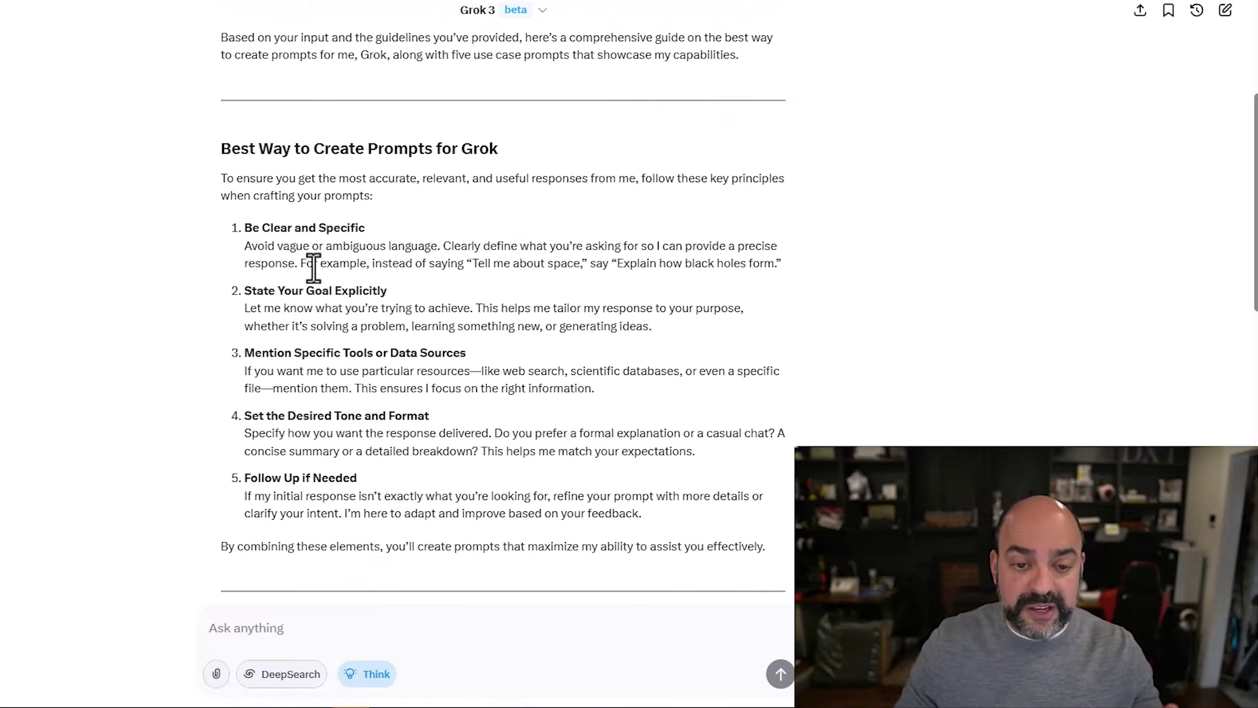
scroll(322, 204, down, 2)
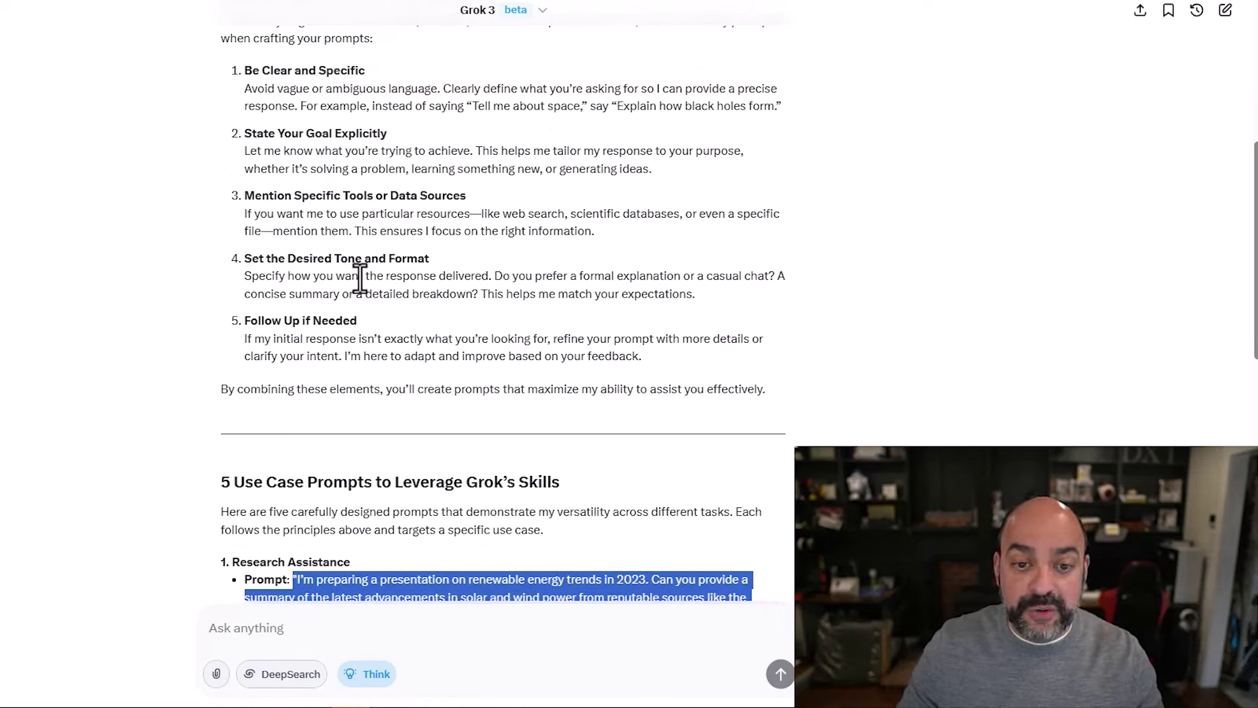
scroll(363, 281, down, 2)
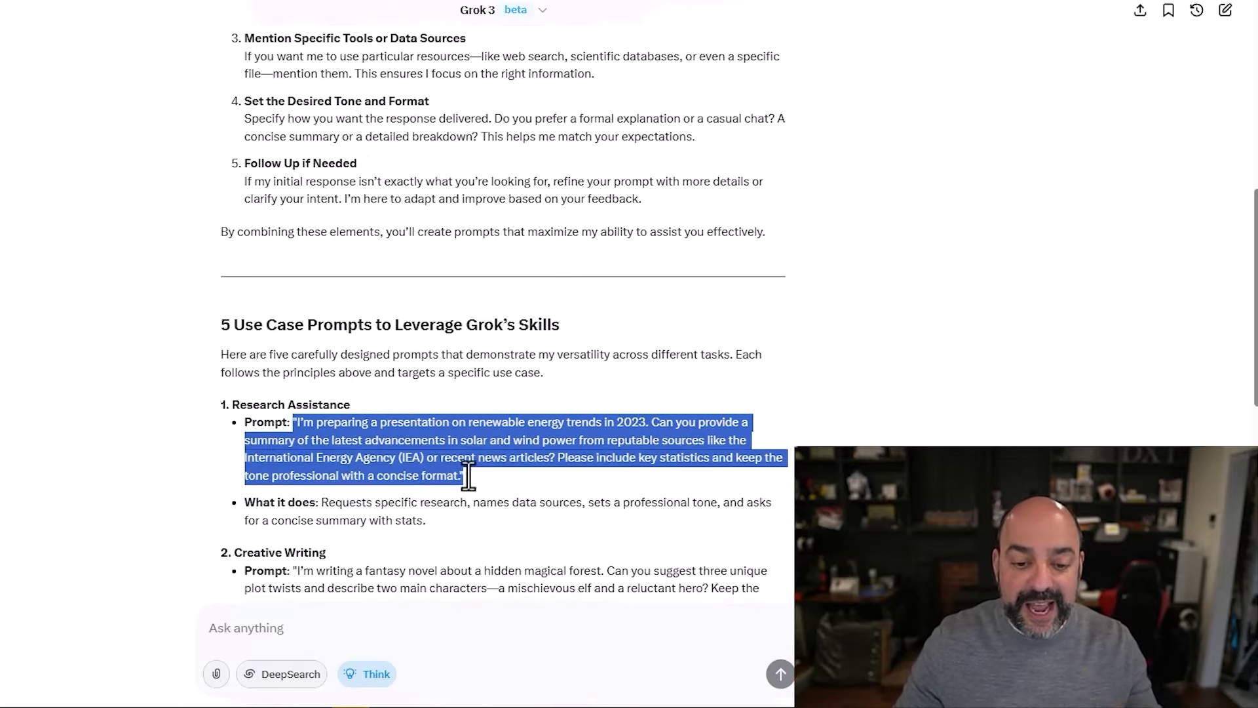
click(554, 459)
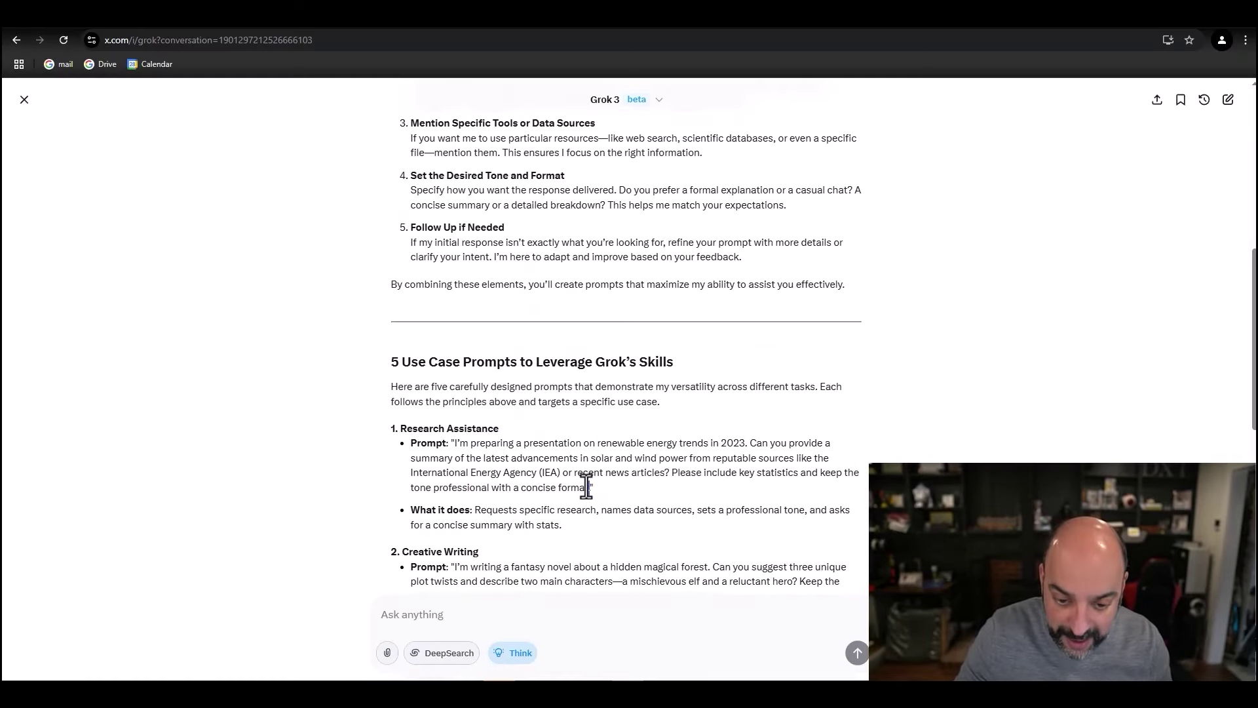
Step: Copy the Research Assistance example prompt without its quotation marks and paste it into the Grok message box
drag(459, 475, 280, 429)
mouse_move(442, 449)
mouse_down()
mouse_move(465, 445)
mouse_move(454, 441)
mouse_up()
right_click(502, 471)
click(533, 481)
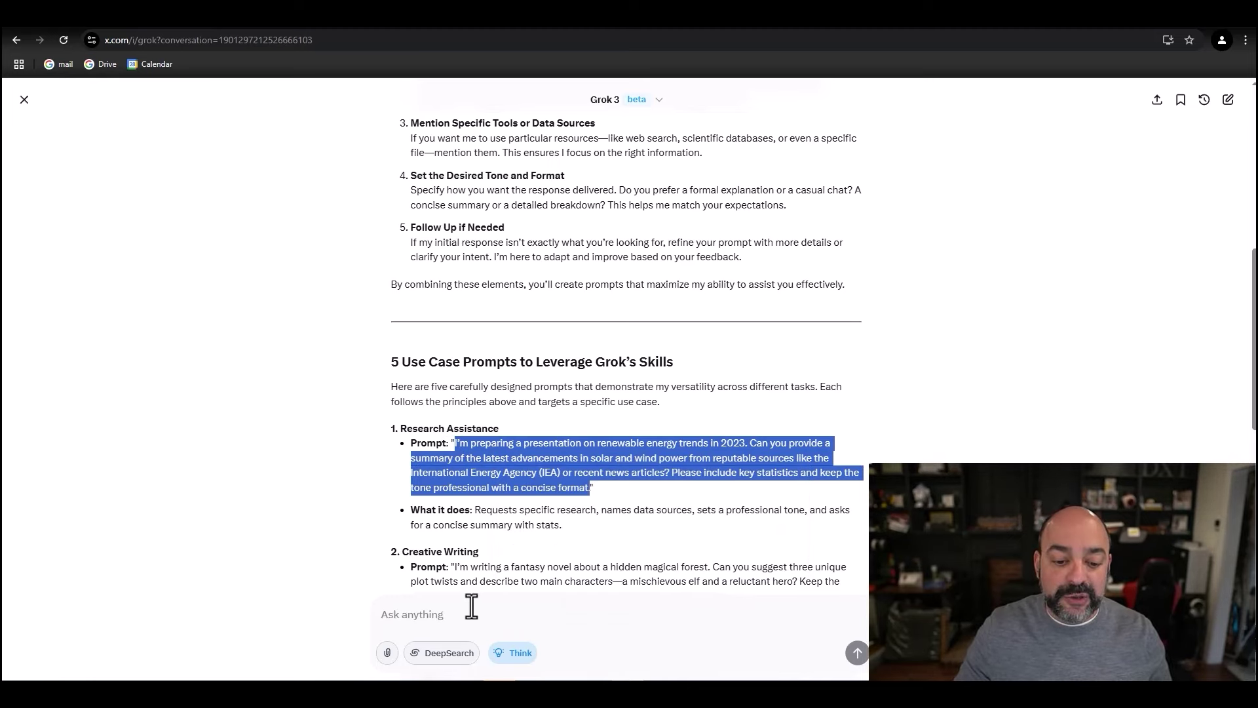
click(474, 614)
key(ctrl+v)
Step: Change the prompt's year to 2025 and add "also please search x posts on this matter" after "recent news articles"
click(697, 552)
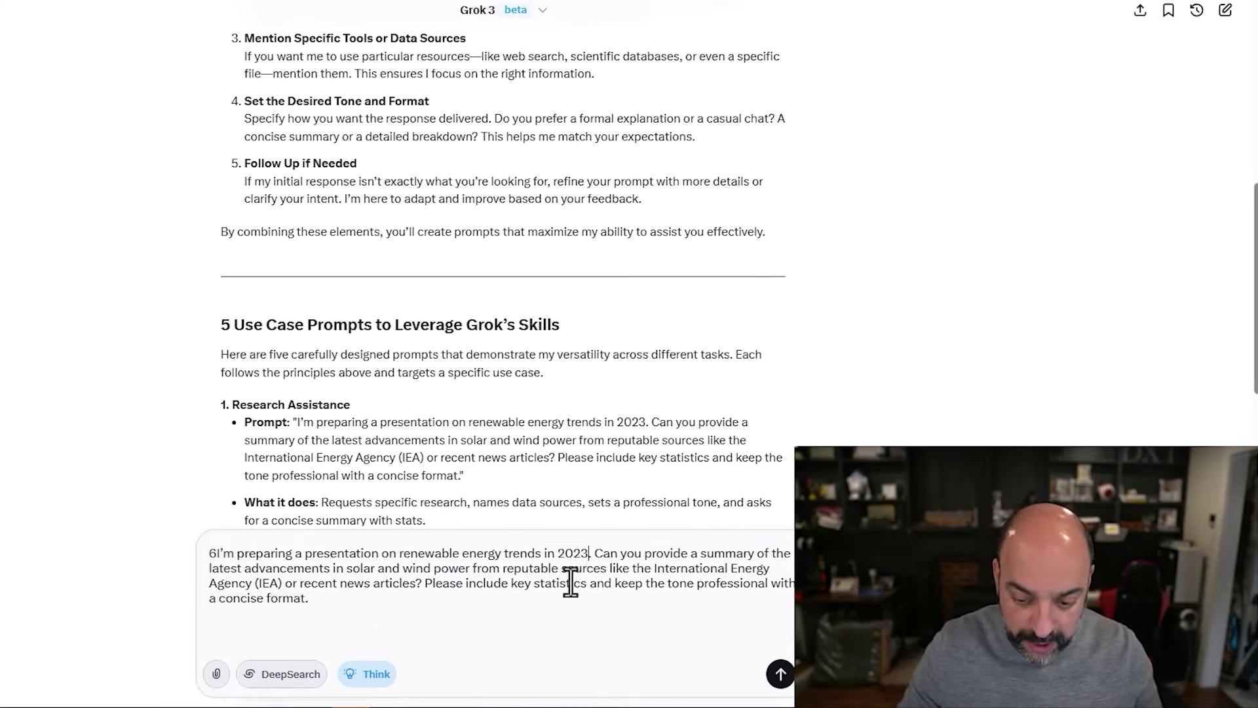
key(BackSpace)
text(5)
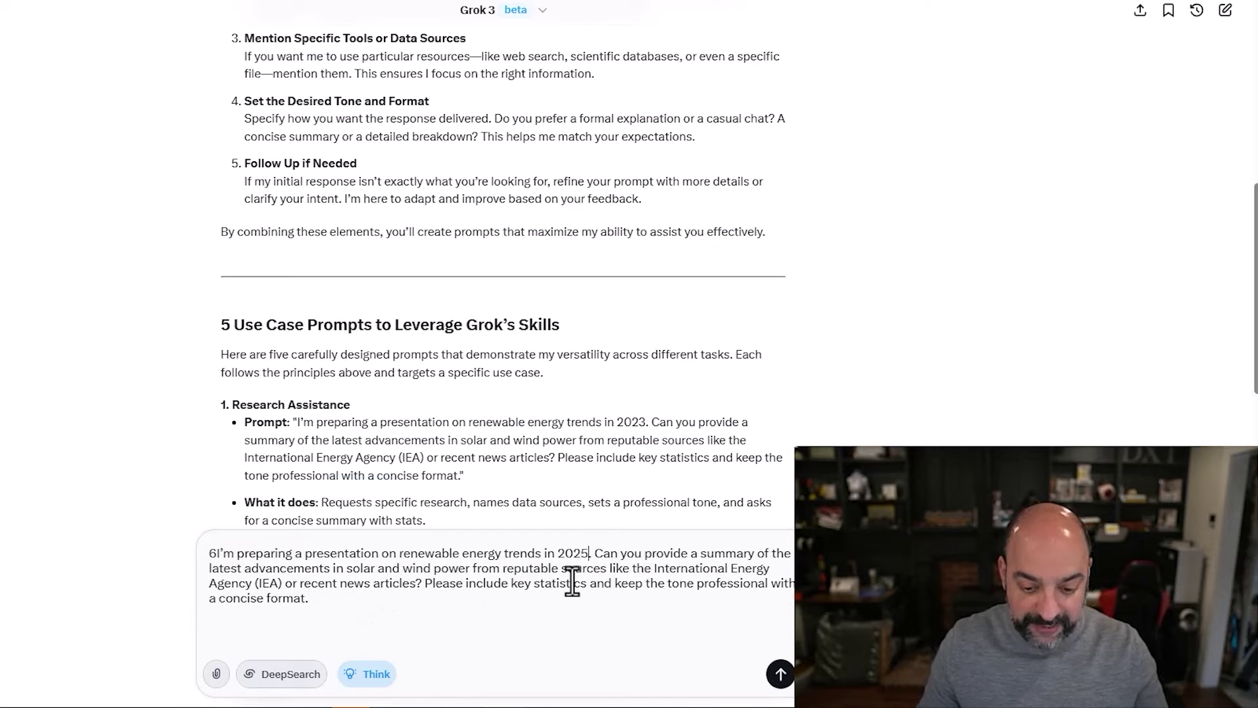
click(420, 583)
text(also )
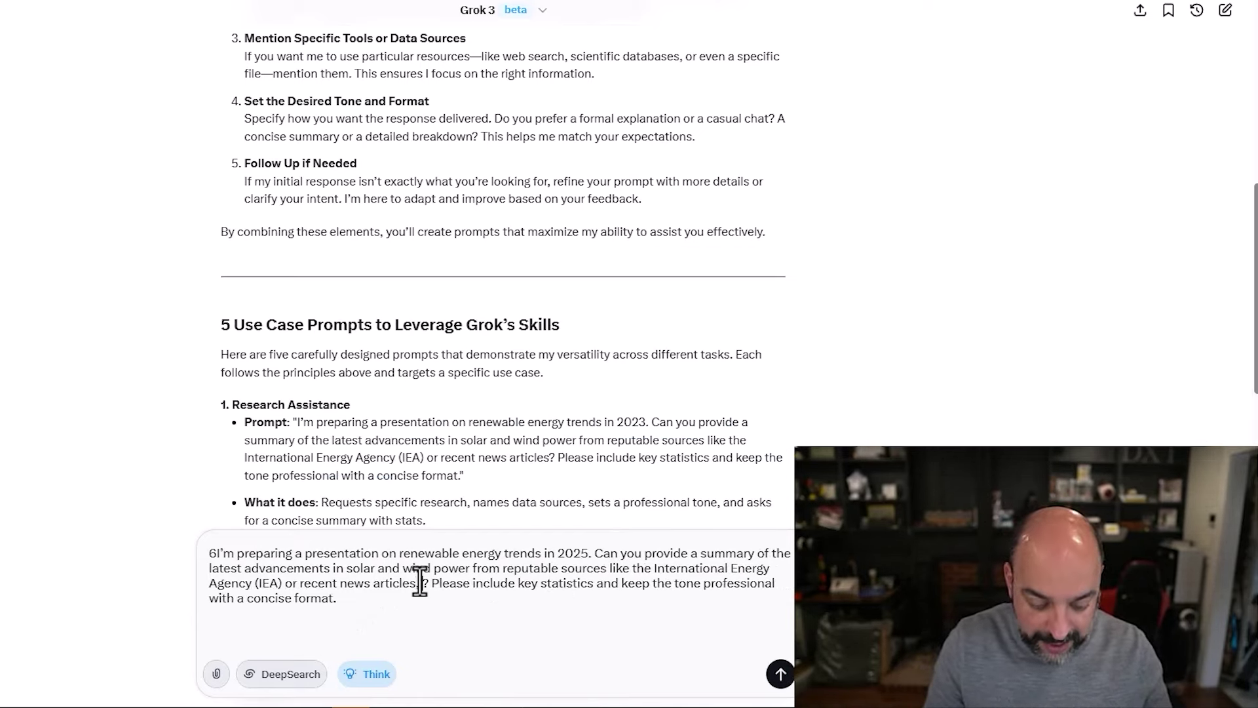
text(please search x)
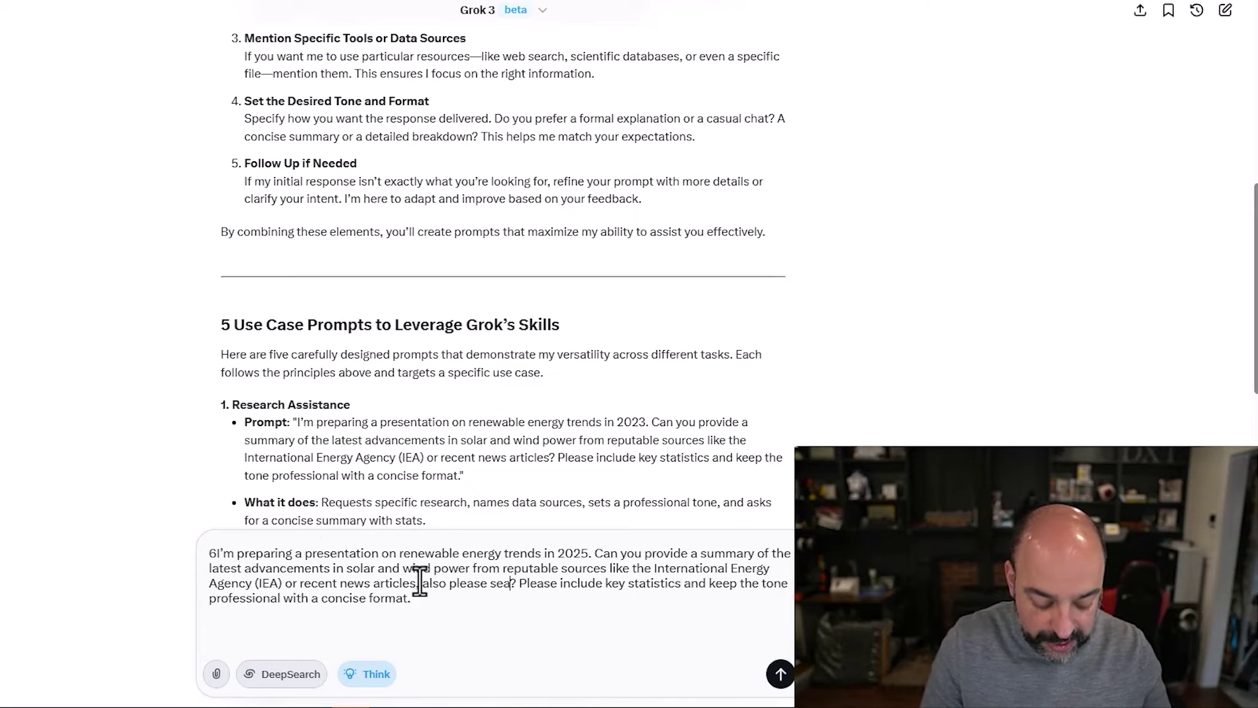
text( posts on this ma)
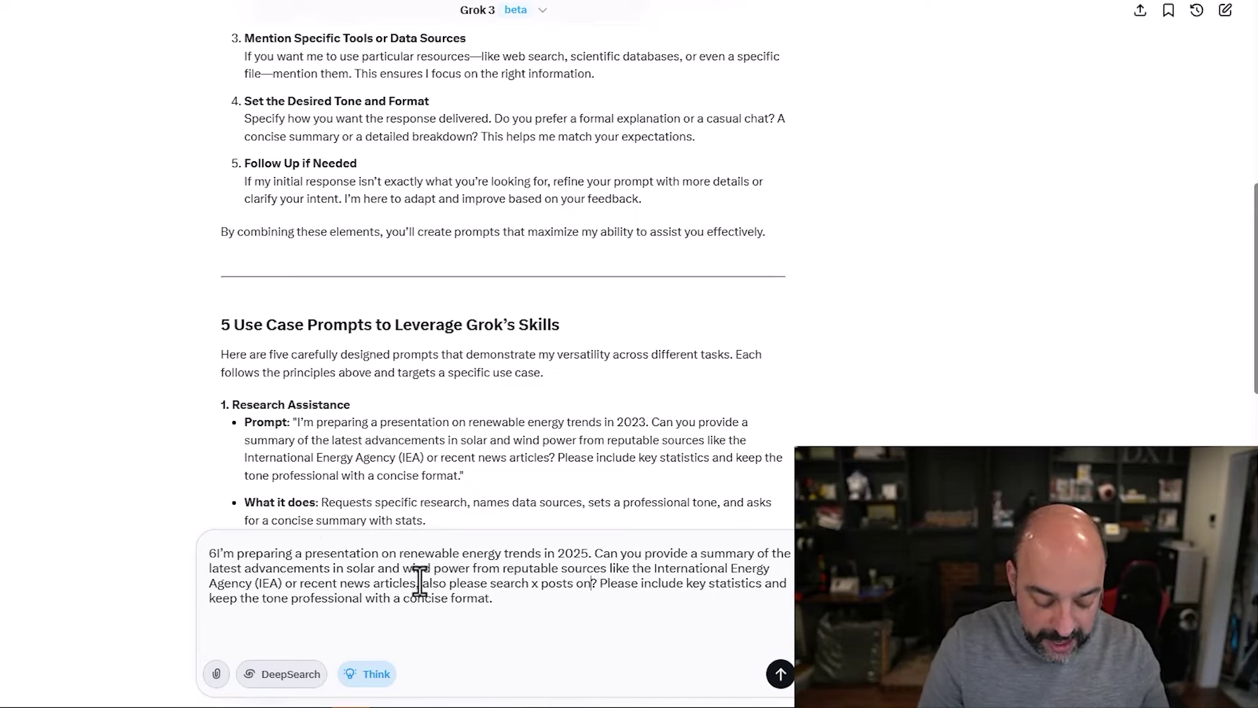
text(tter)
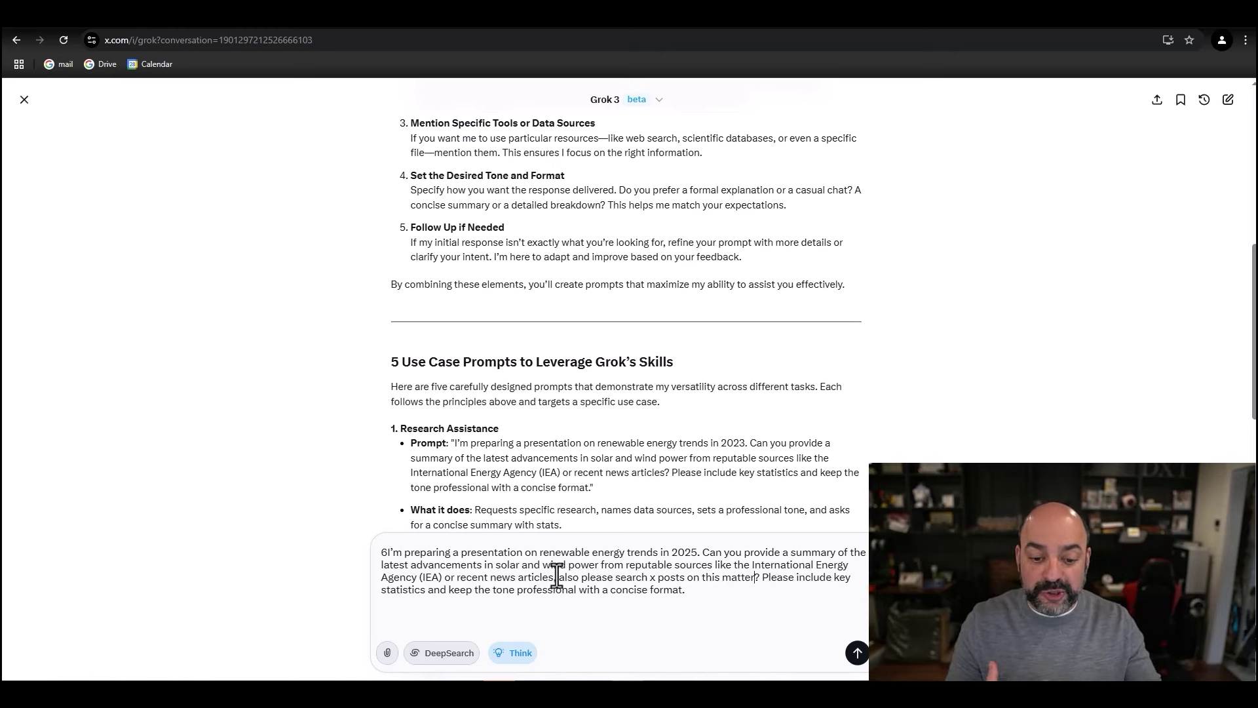
Step: Append "include graphs if you can" to the end of the prompt and set it to use DeepSearch instead of Think
click(709, 593)
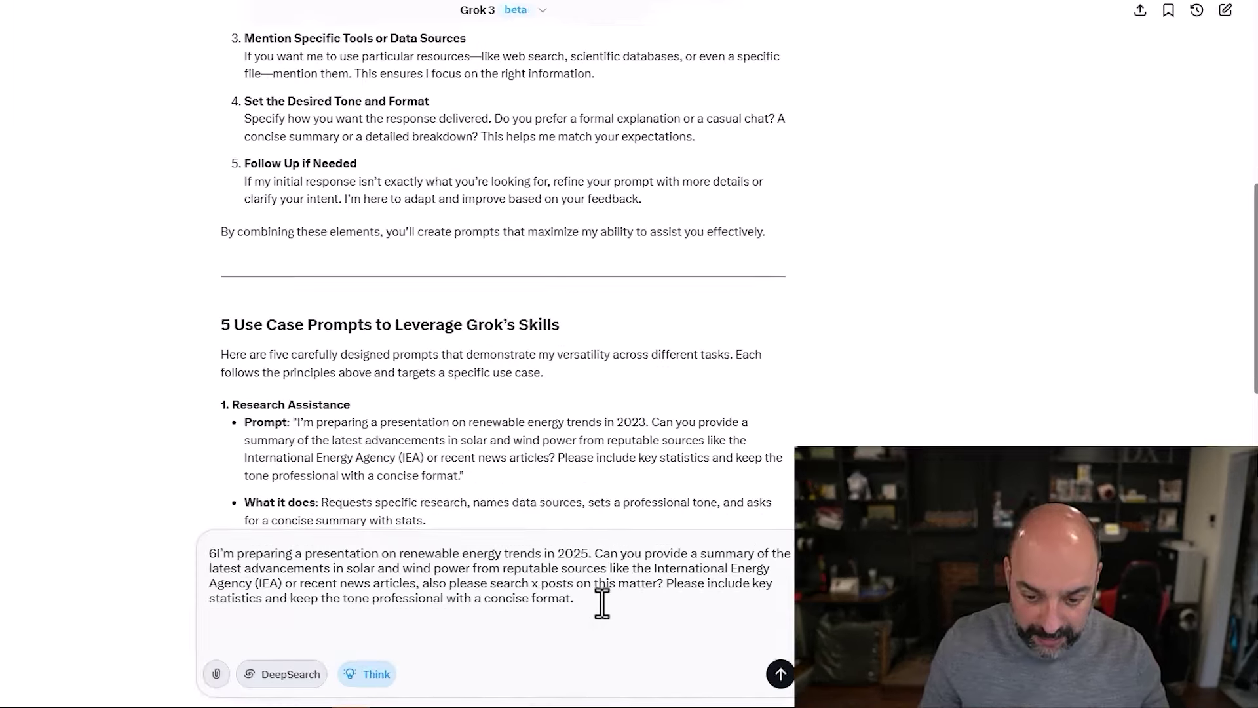
text(include graphs )
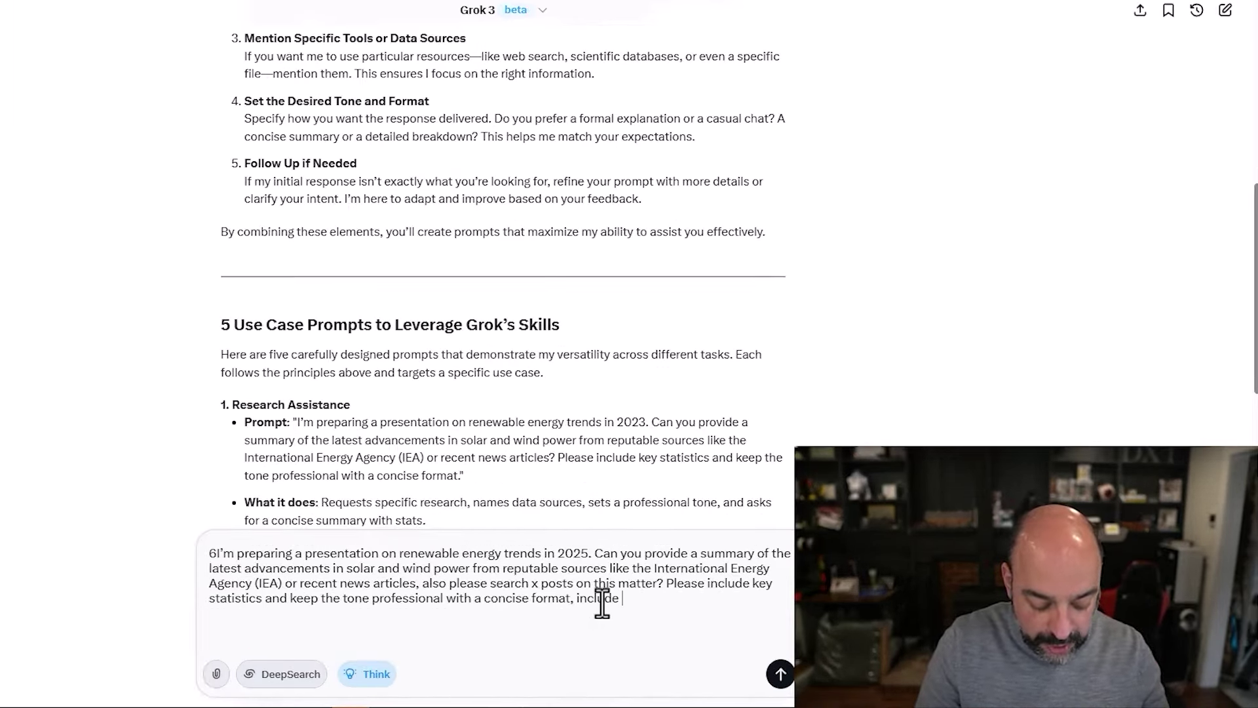
text(if you can)
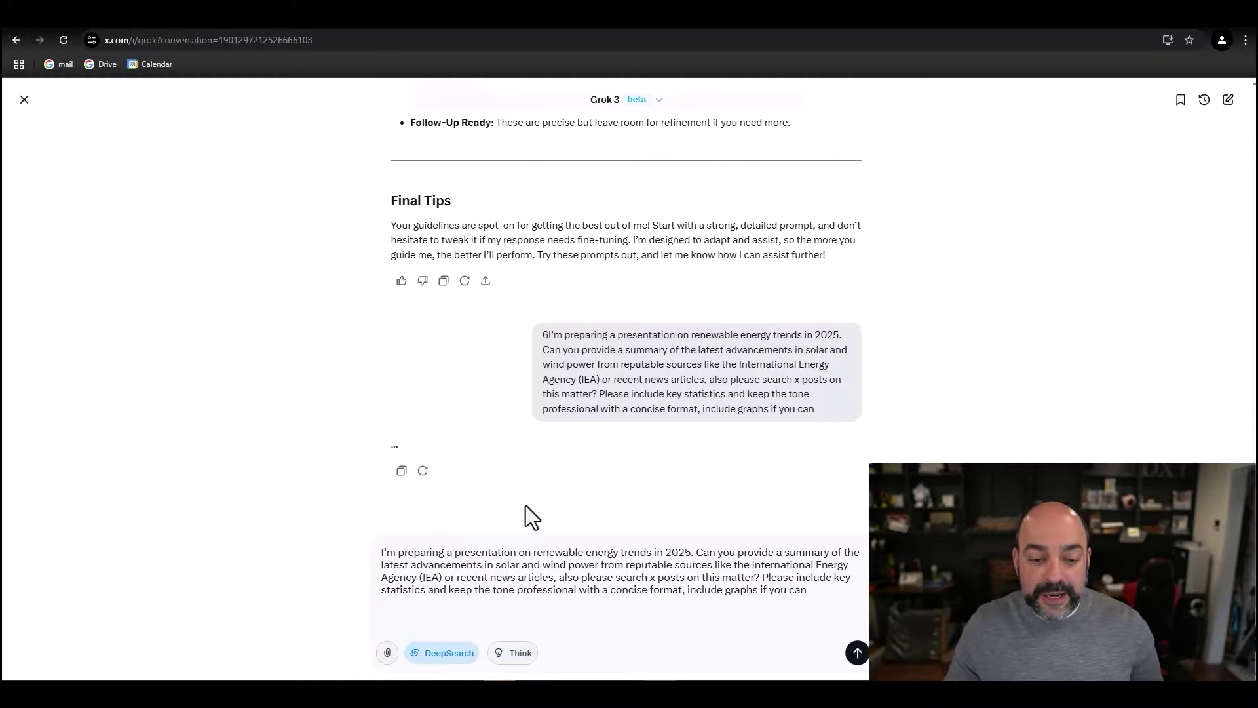
click(509, 654)
click(448, 654)
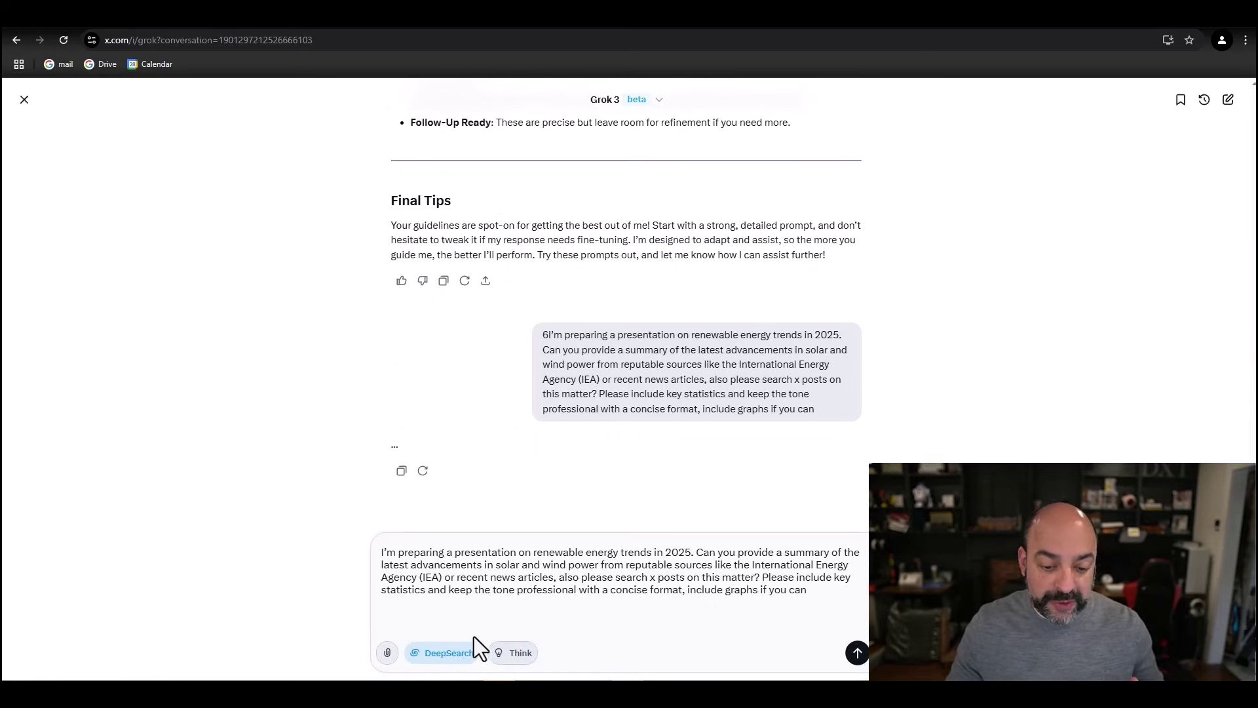
Step: Submit the 2025 renewable energy presentation prompt to Grok with DeepSearch enabled
click(506, 609)
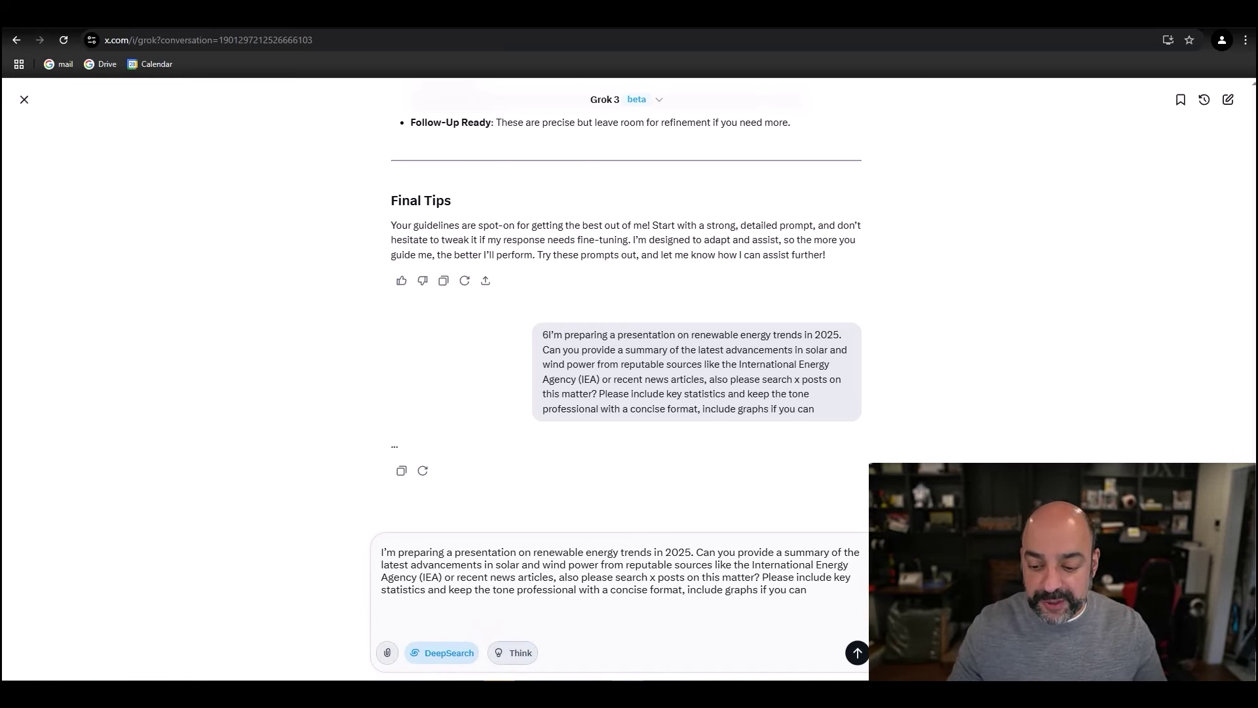
click(858, 654)
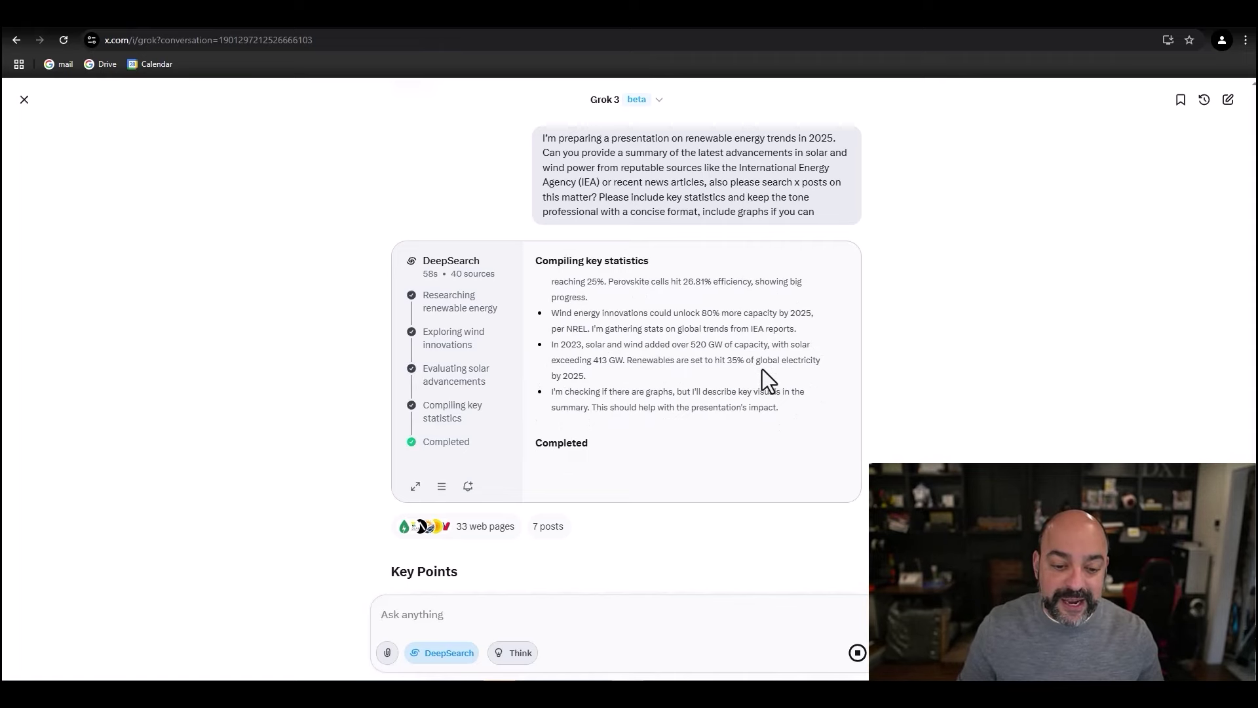
Step: Review the DeepSearch report's key points, solar and wind analysis, cited X profile, summary tables and conclusion
scroll(876, 372, down, 7)
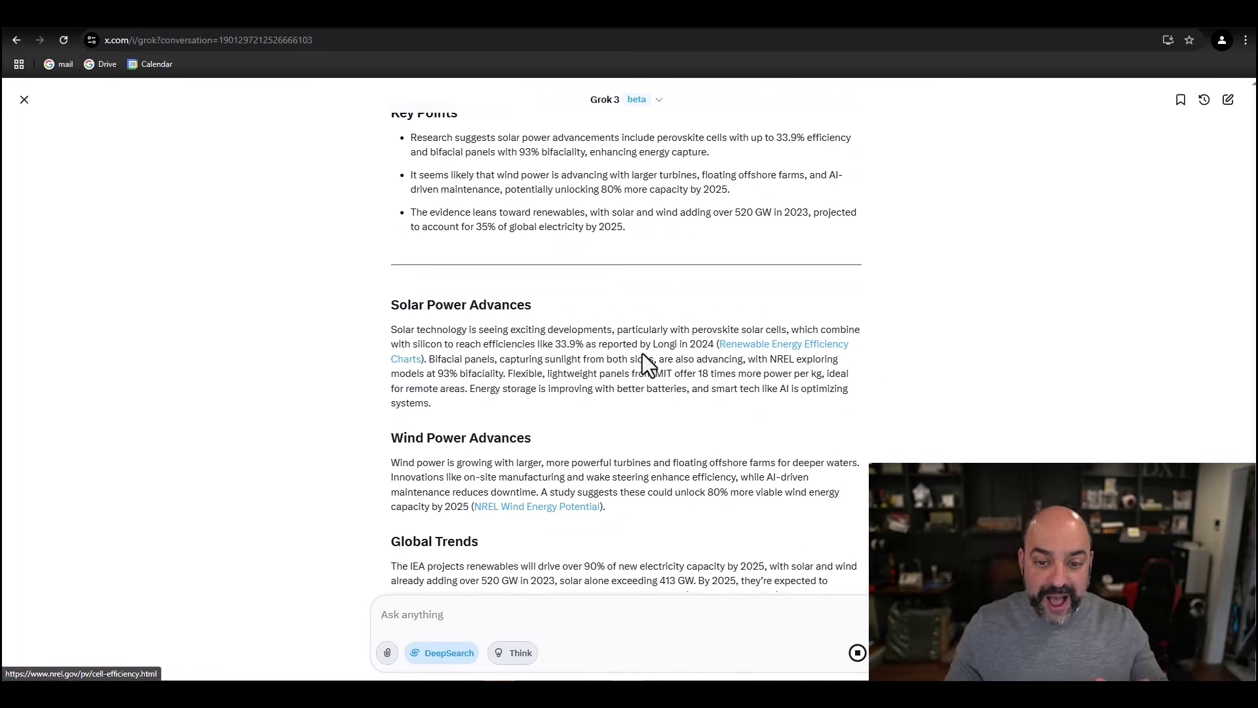
scroll(603, 350, down, 2)
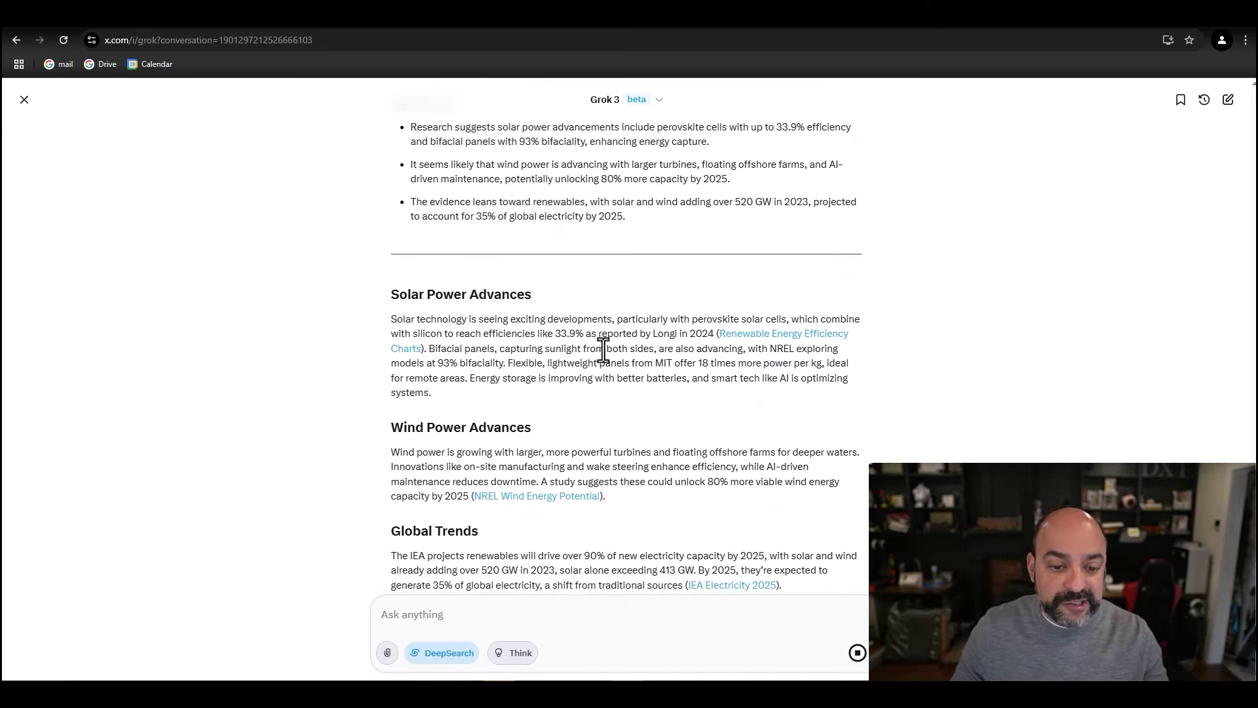
scroll(605, 351, down, 2)
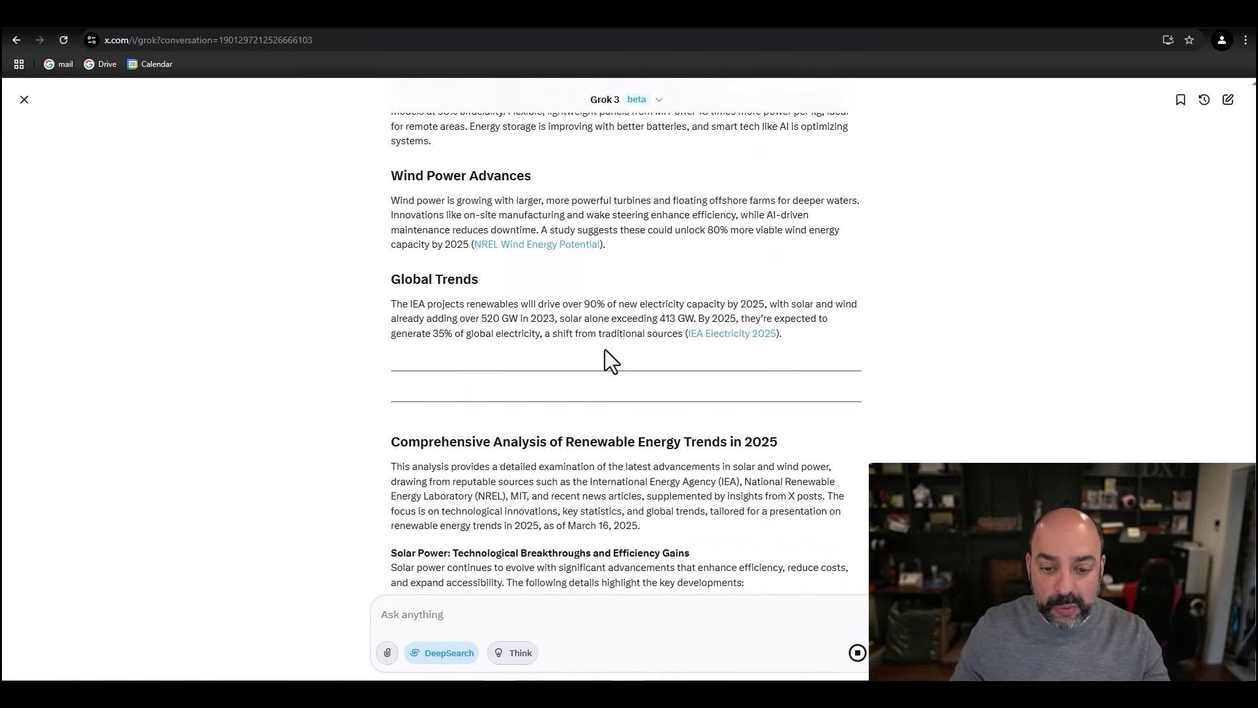
scroll(604, 350, down, 2)
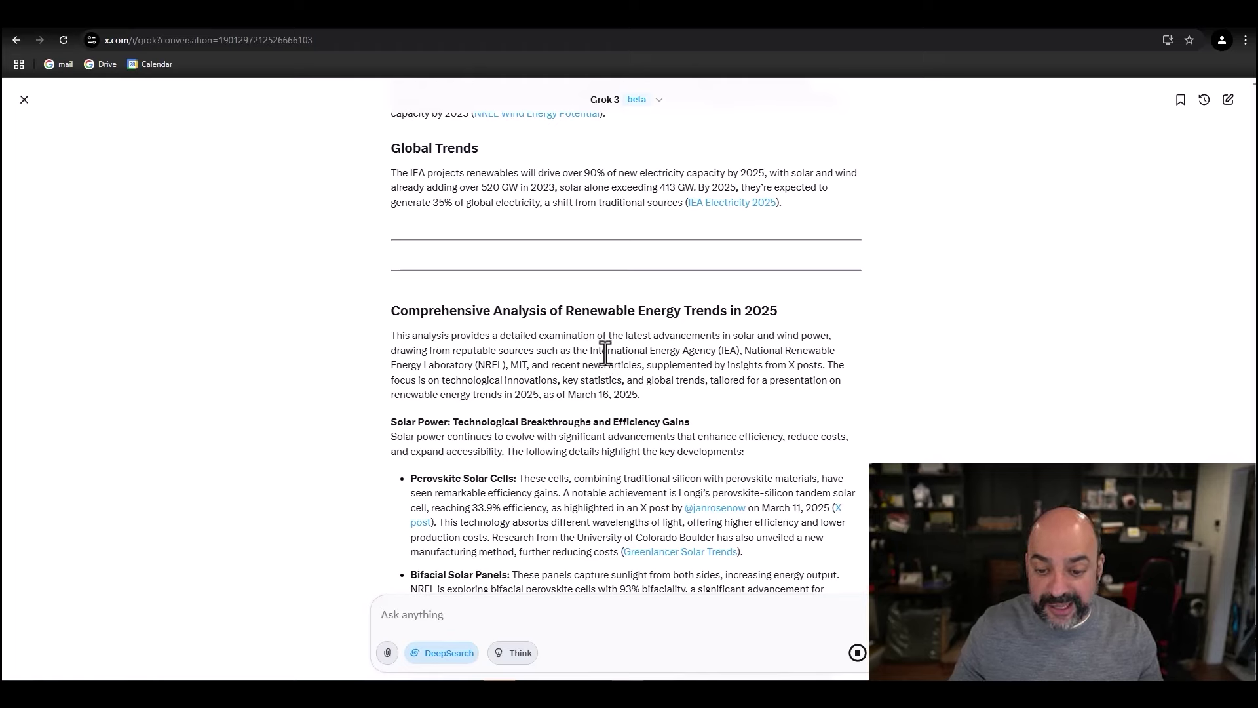
scroll(605, 352, down, 2)
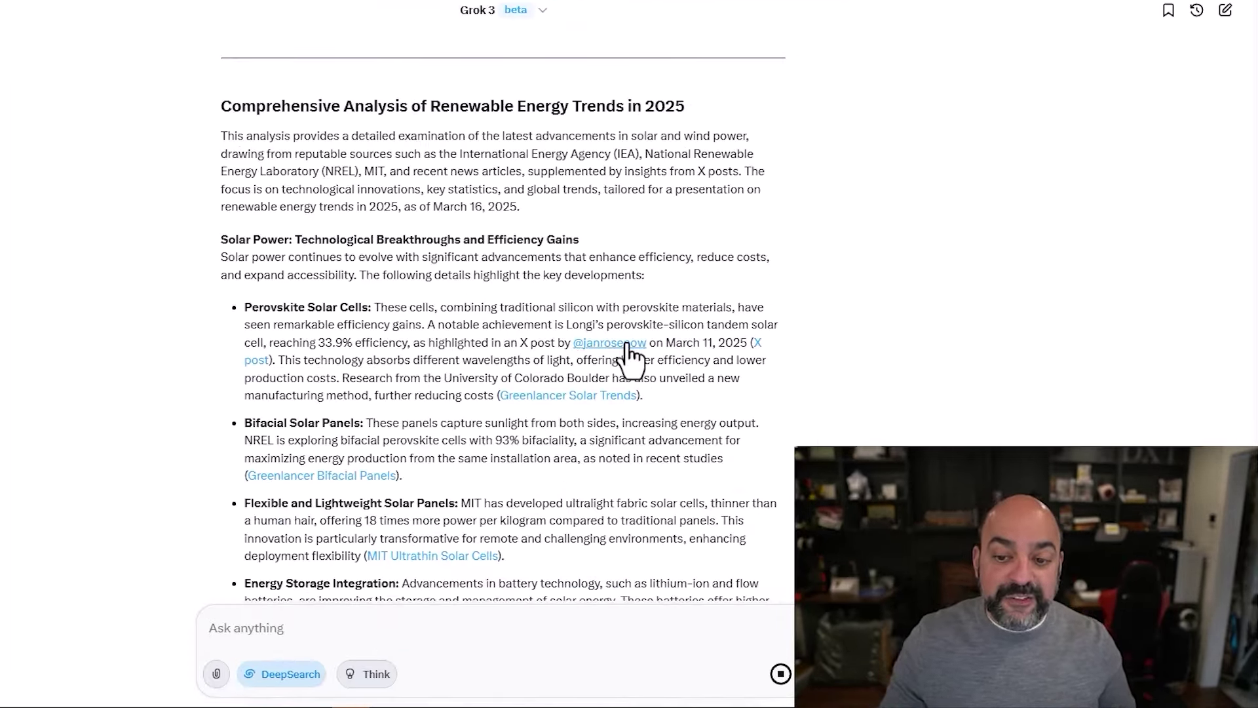
mouse_move(630, 349)
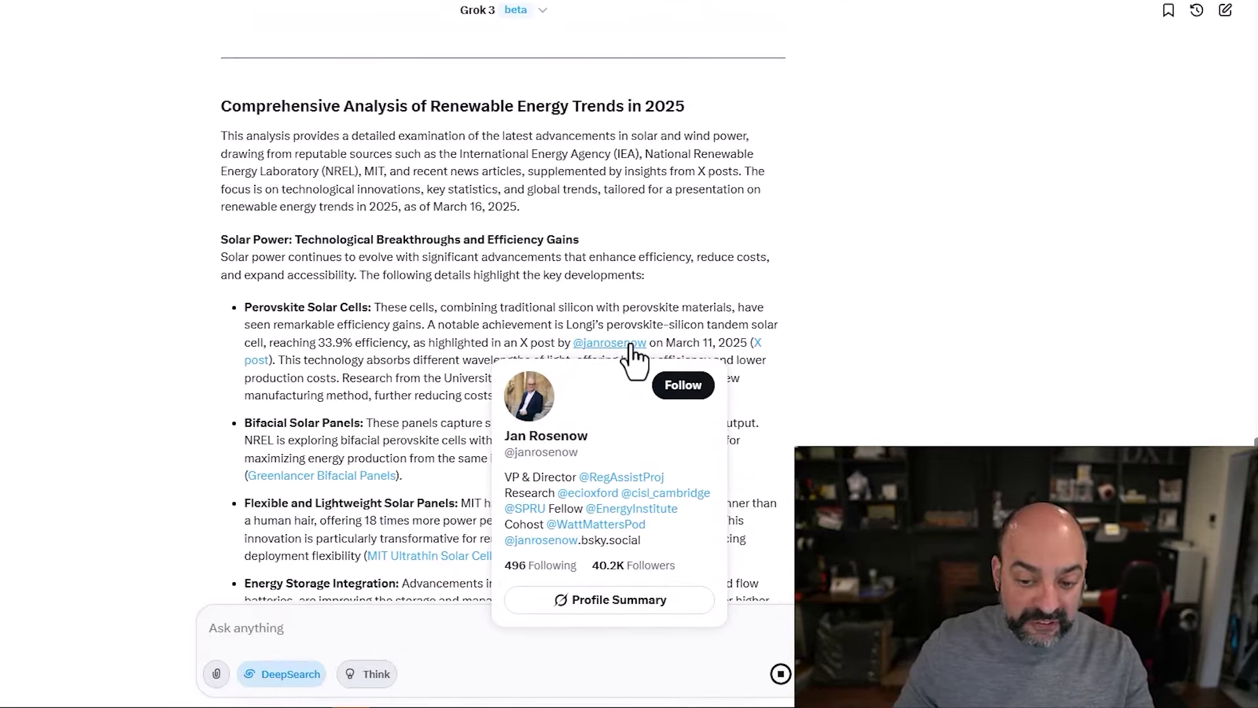
scroll(633, 359, down, 2)
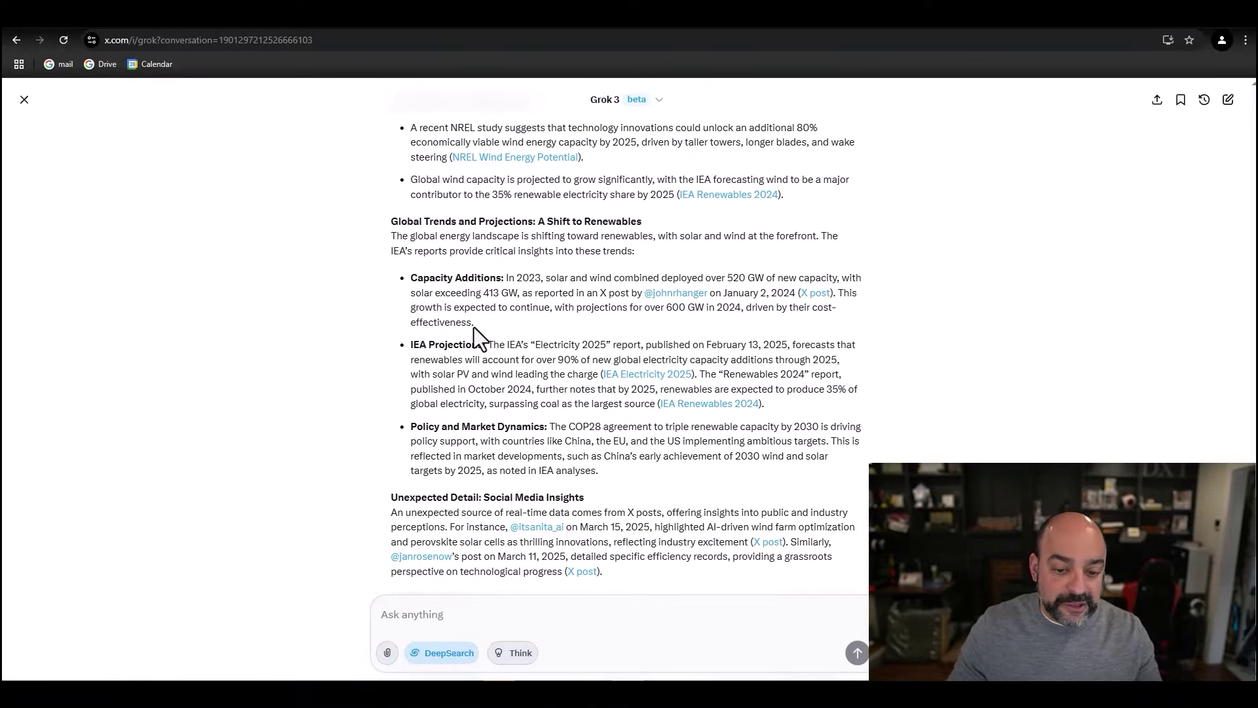
scroll(474, 328, down, 5)
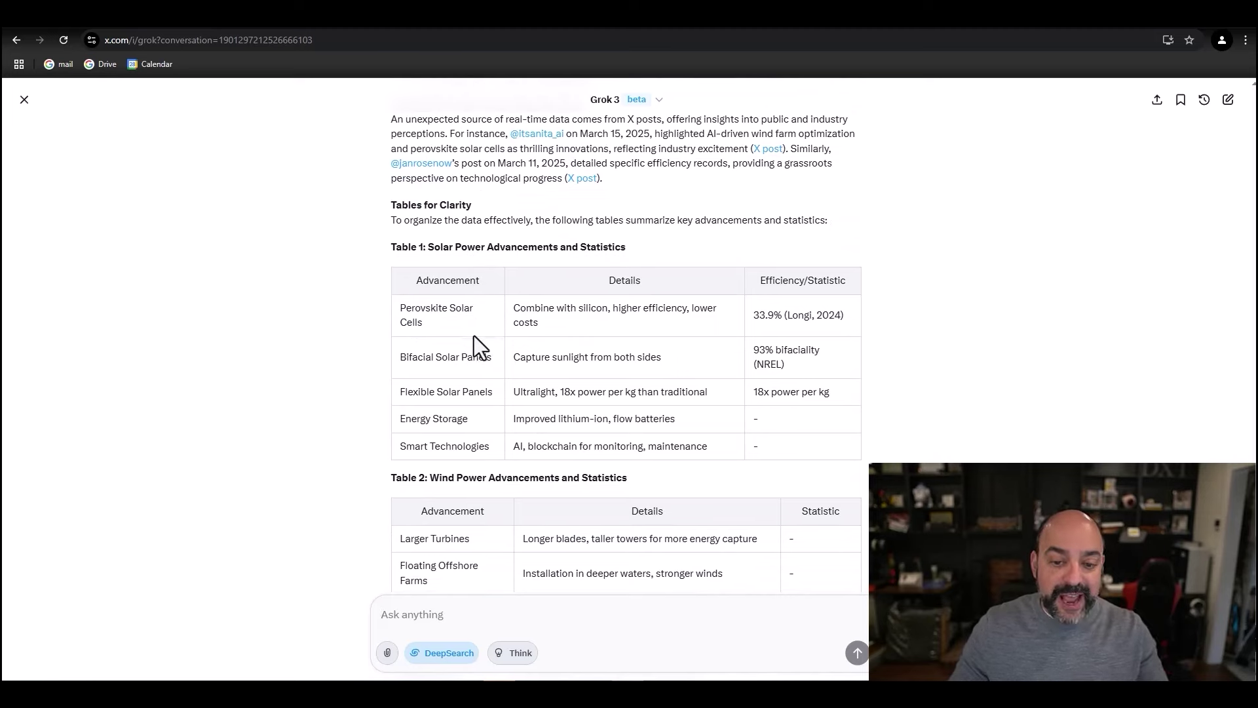
scroll(476, 338, down, 6)
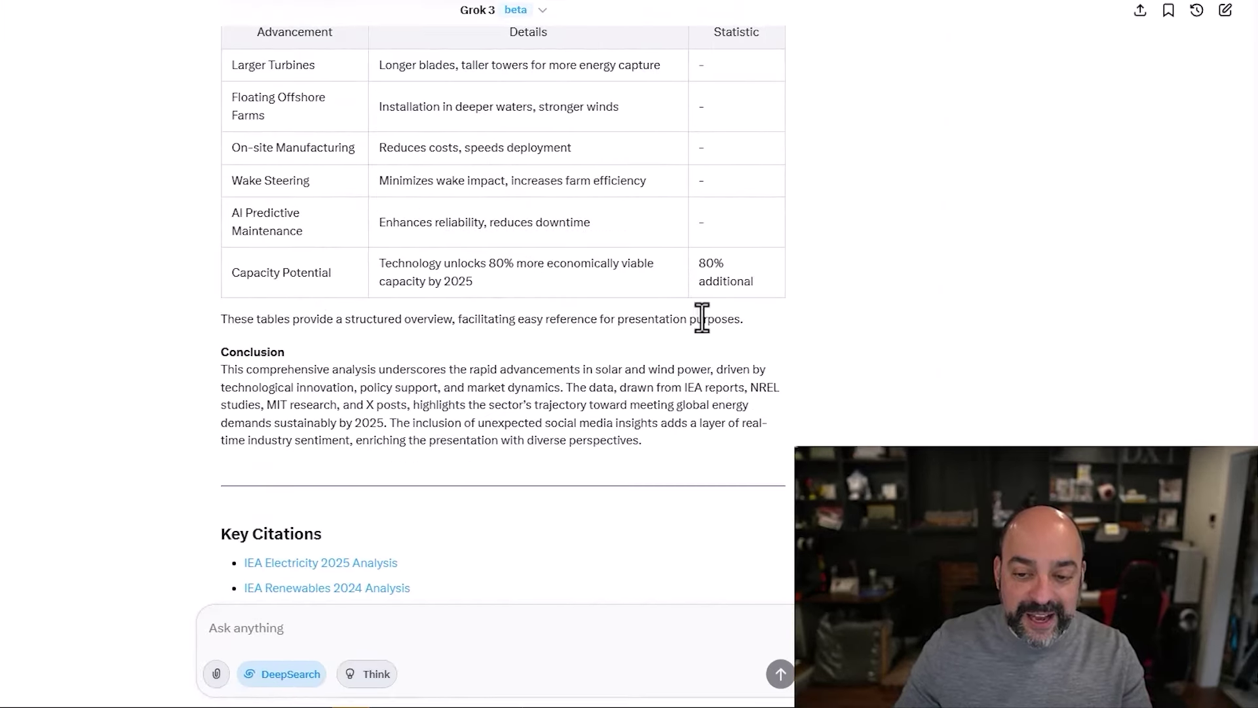
scroll(524, 370, down, 3)
scroll(527, 364, up, 8)
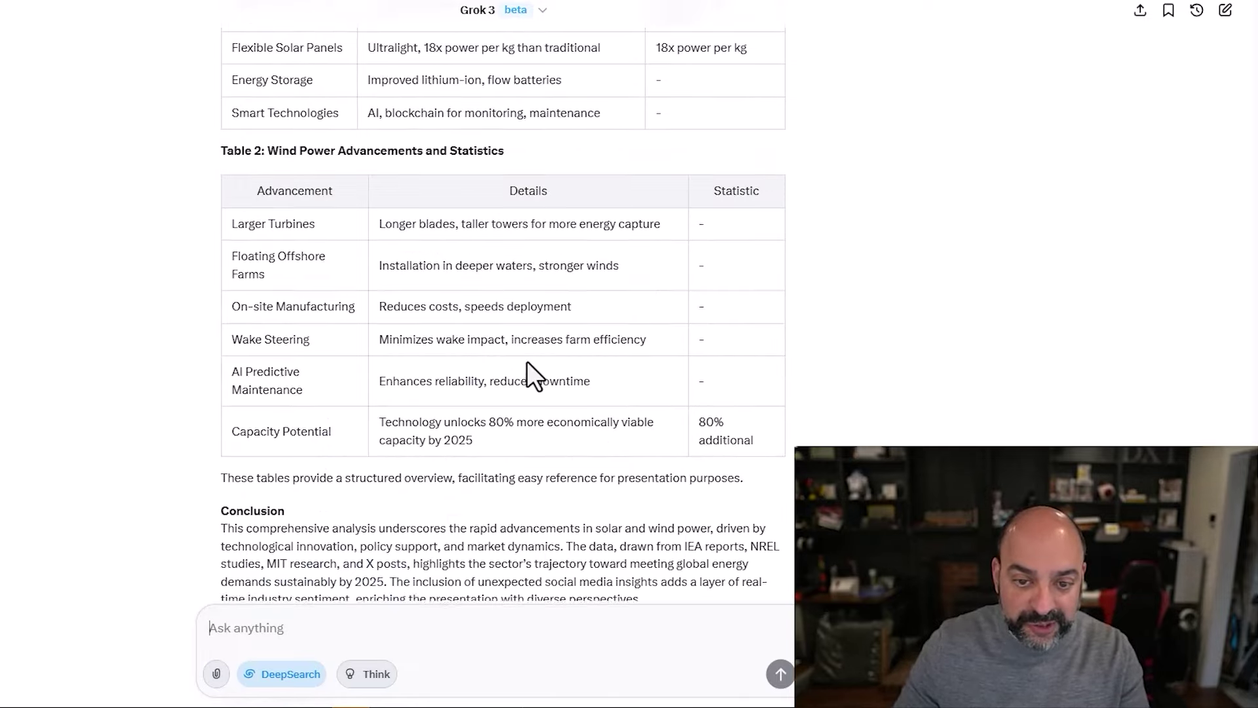
scroll(527, 364, up, 4)
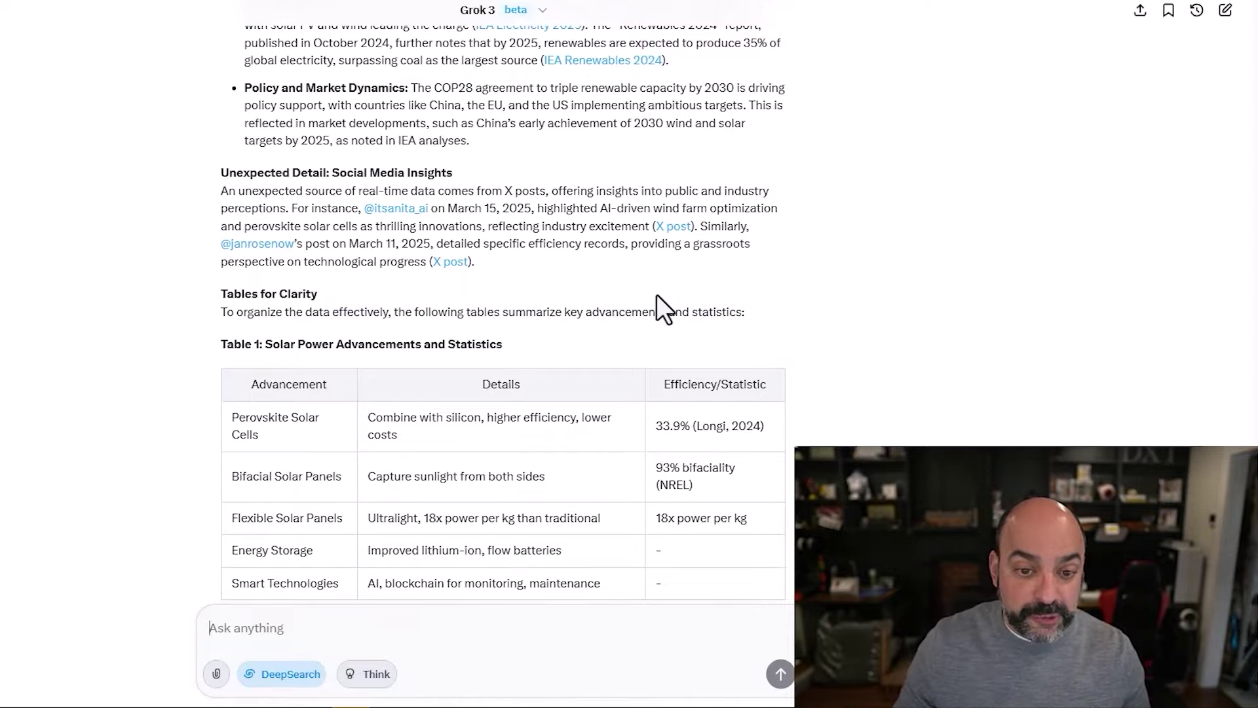
scroll(635, 265, down, 4)
Step: Return to the five use case prompts and copy the Creative Writing example prompt without its quotation marks
scroll(635, 265, up, 20)
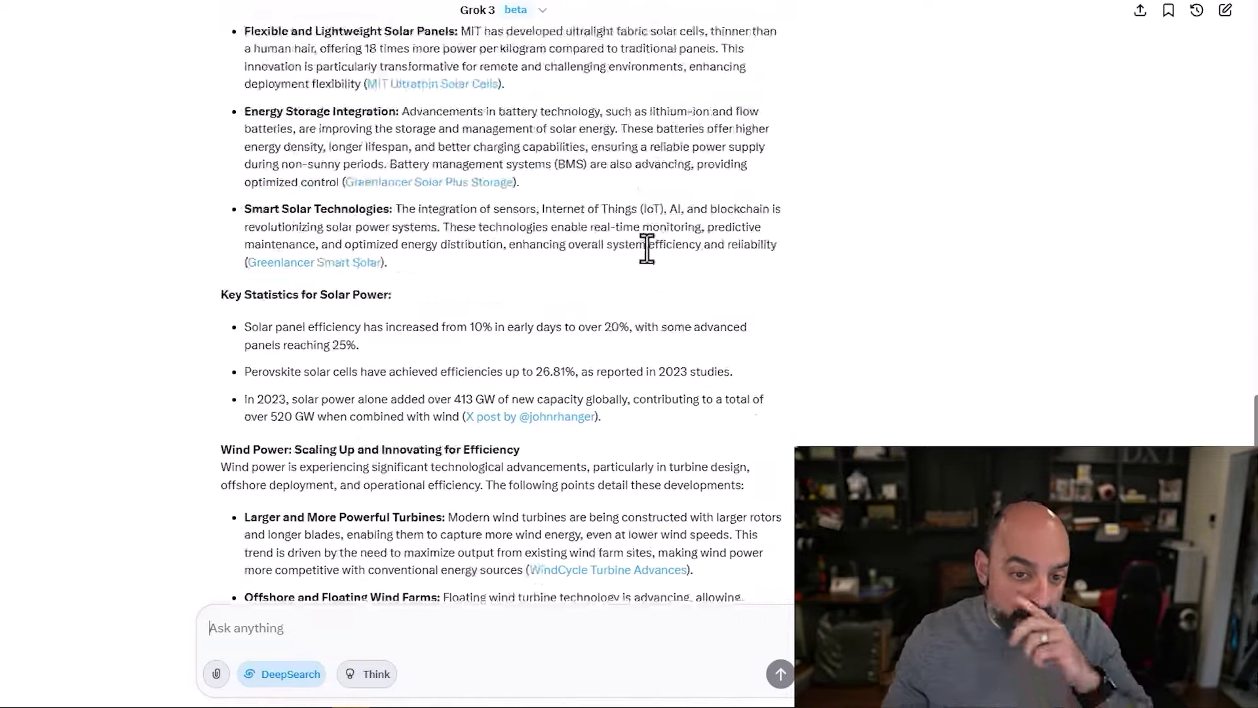
scroll(625, 262, up, 15)
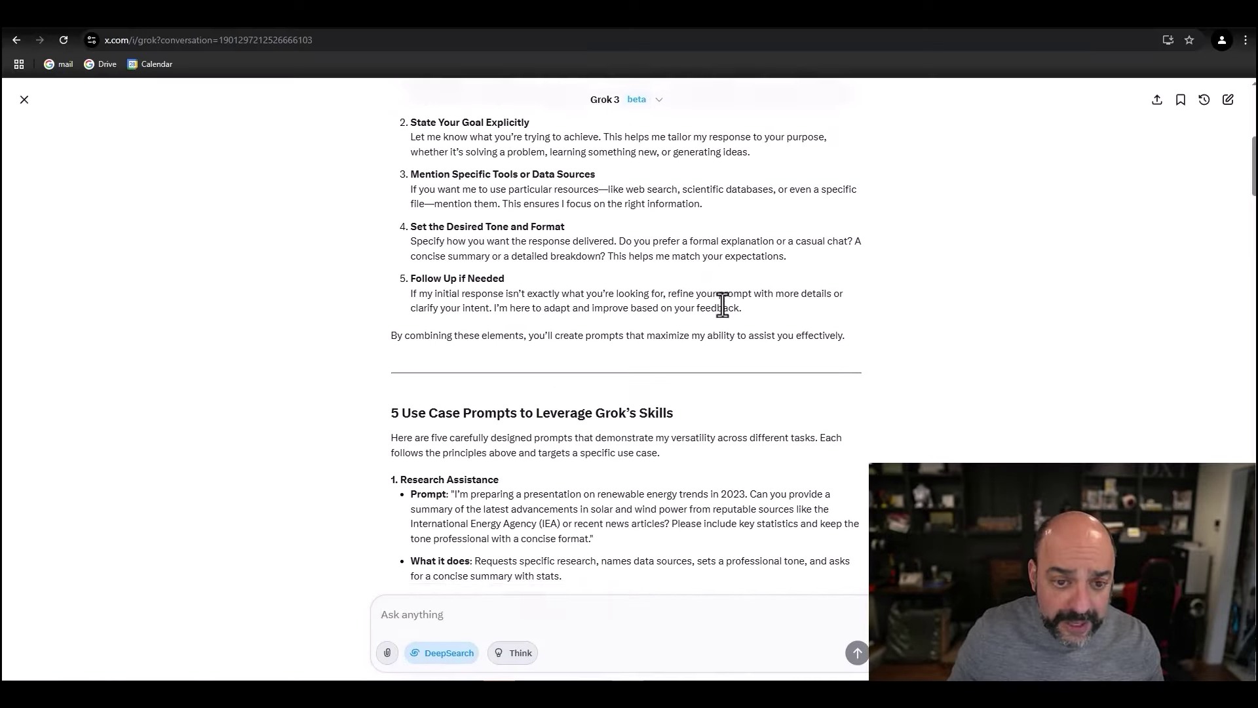
scroll(721, 303, down, 5)
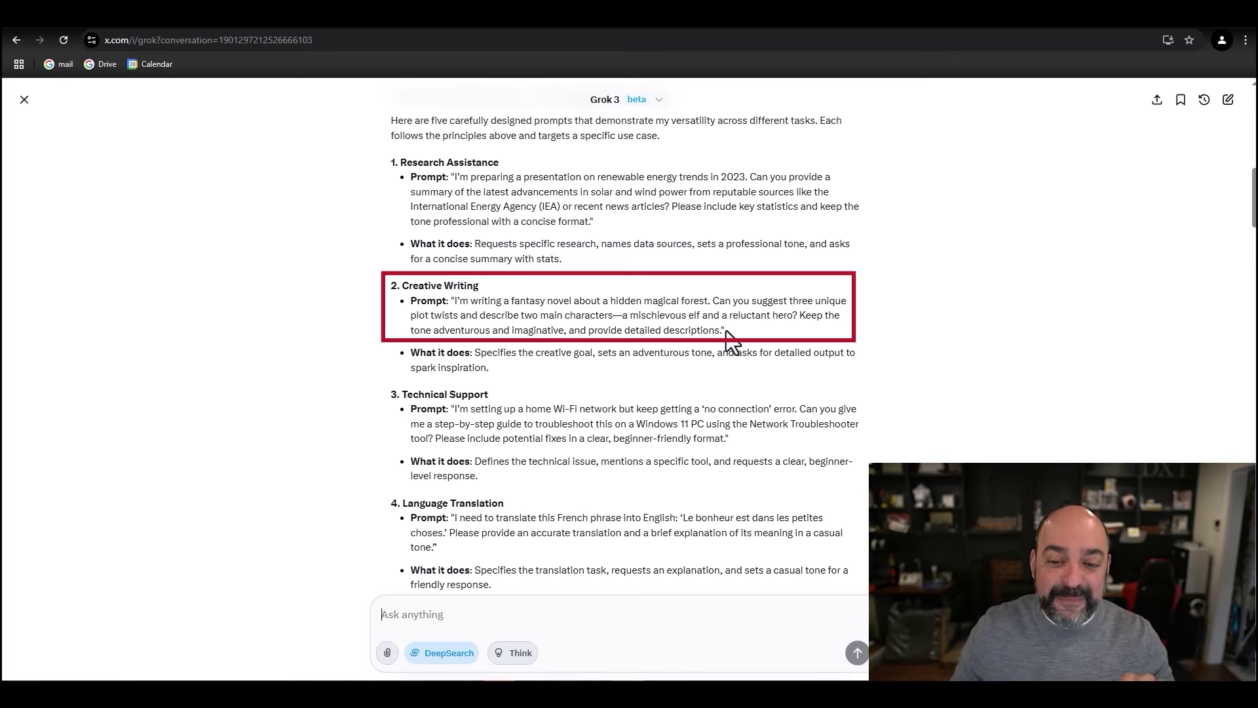
drag(716, 330, 456, 304)
right_click(562, 309)
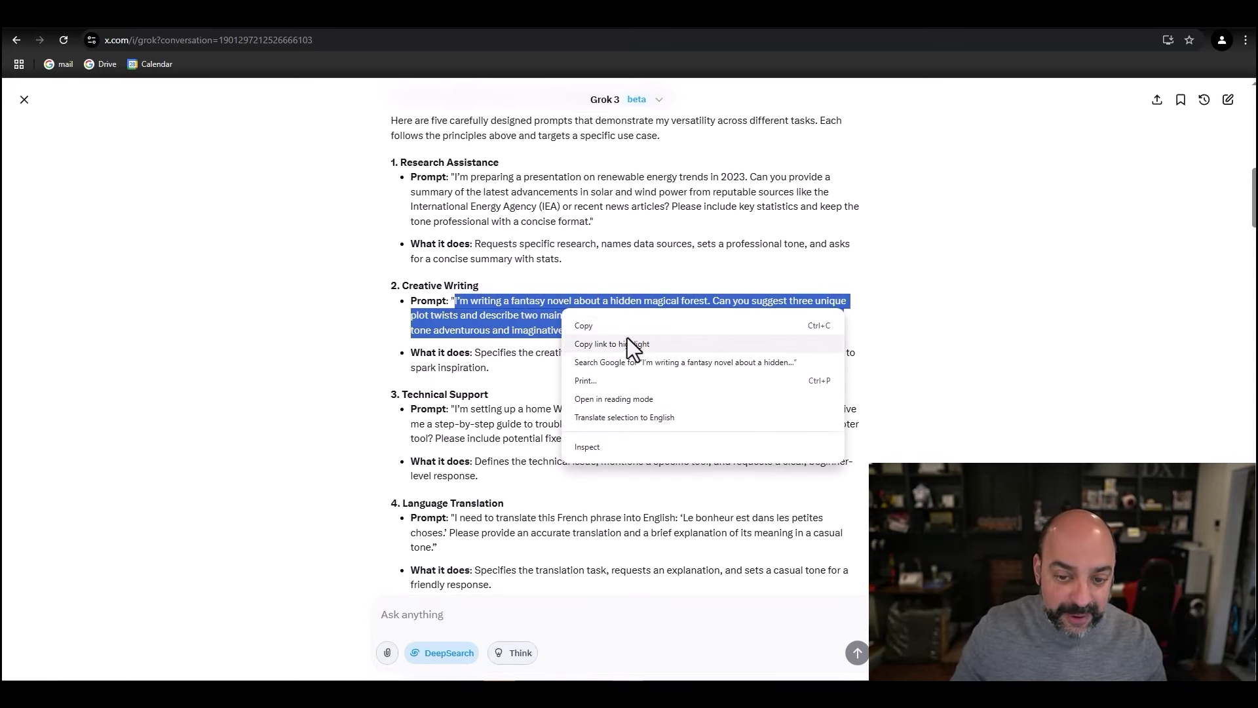
click(623, 324)
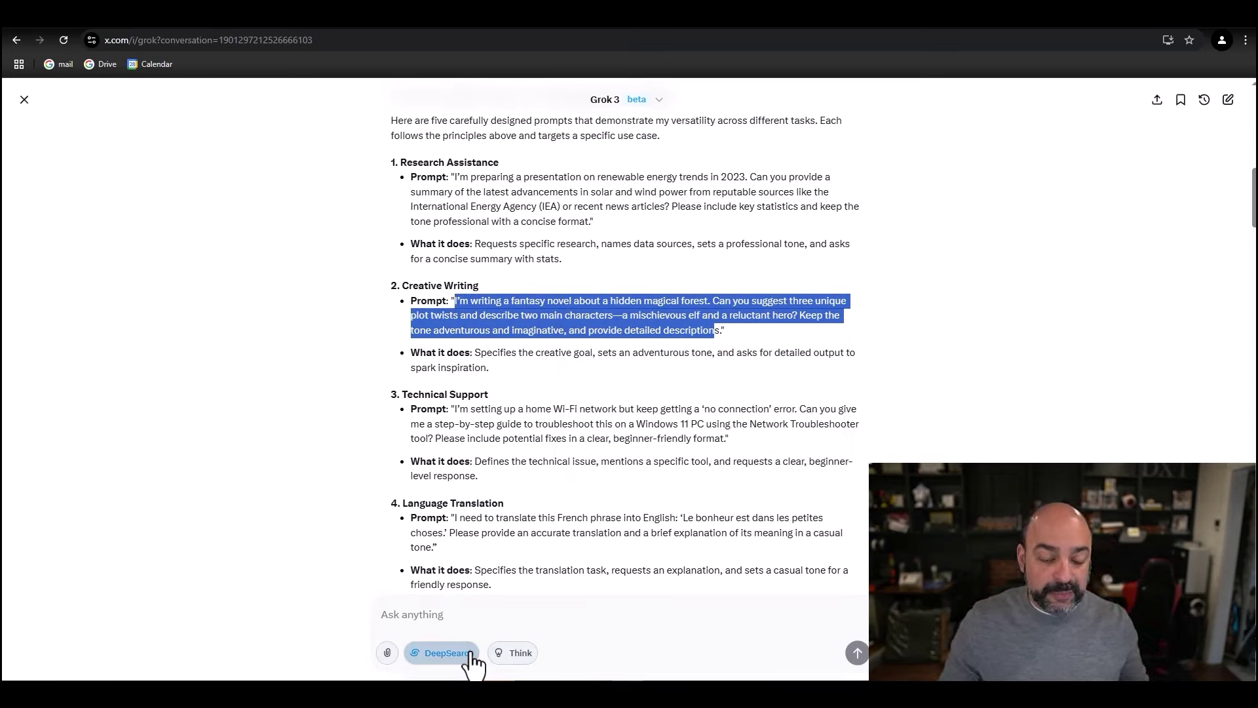
Step: Switch Grok from DeepSearch to Think, then paste the copied fantasy novel prompt and submit it
click(449, 653)
click(515, 653)
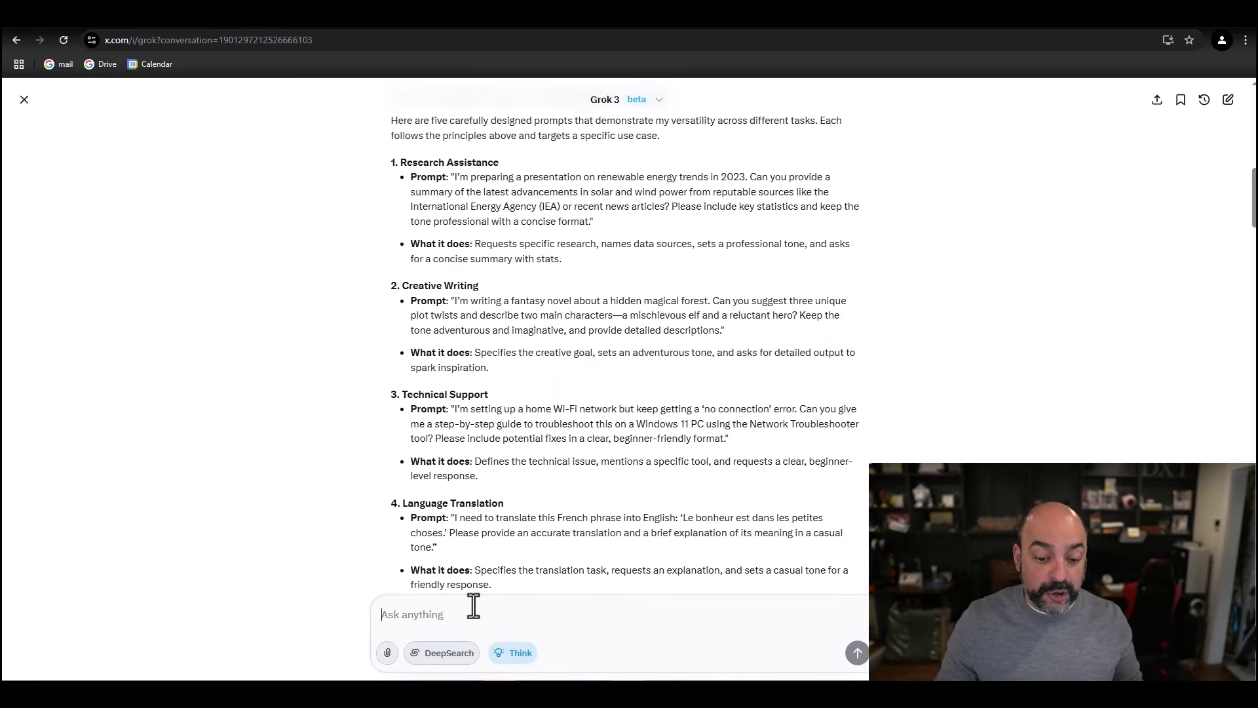
key(ctrl+v)
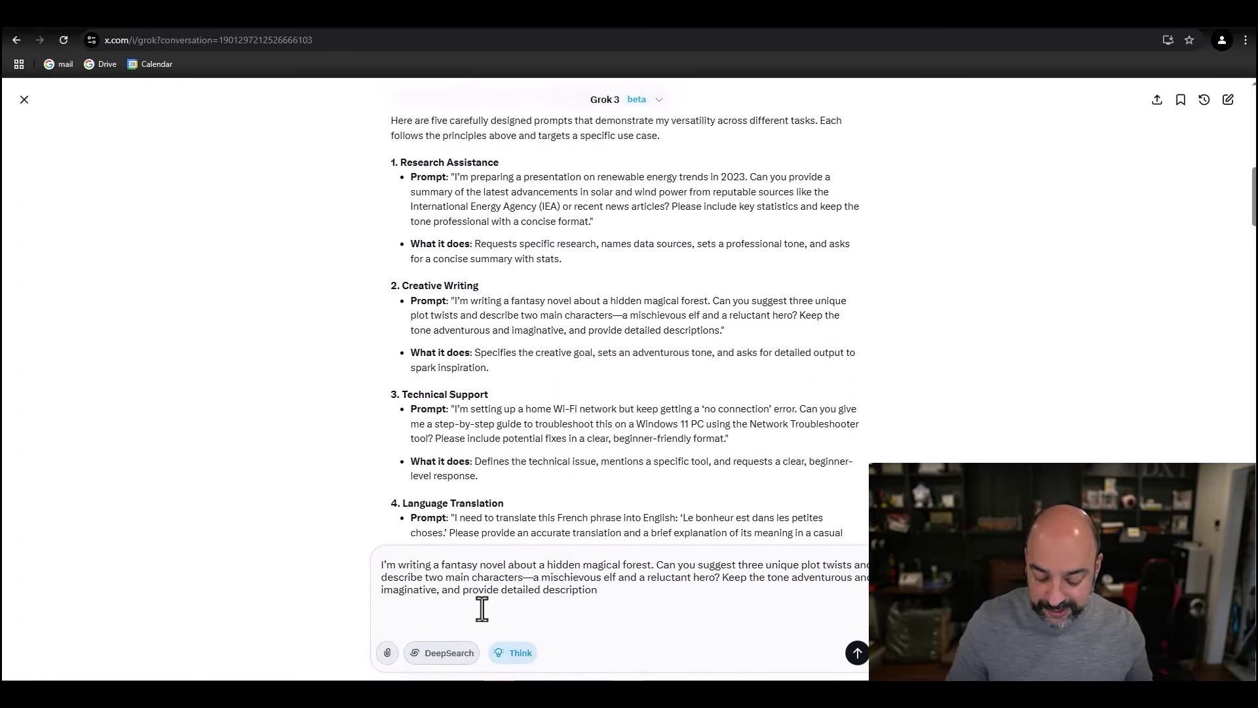
key(Return)
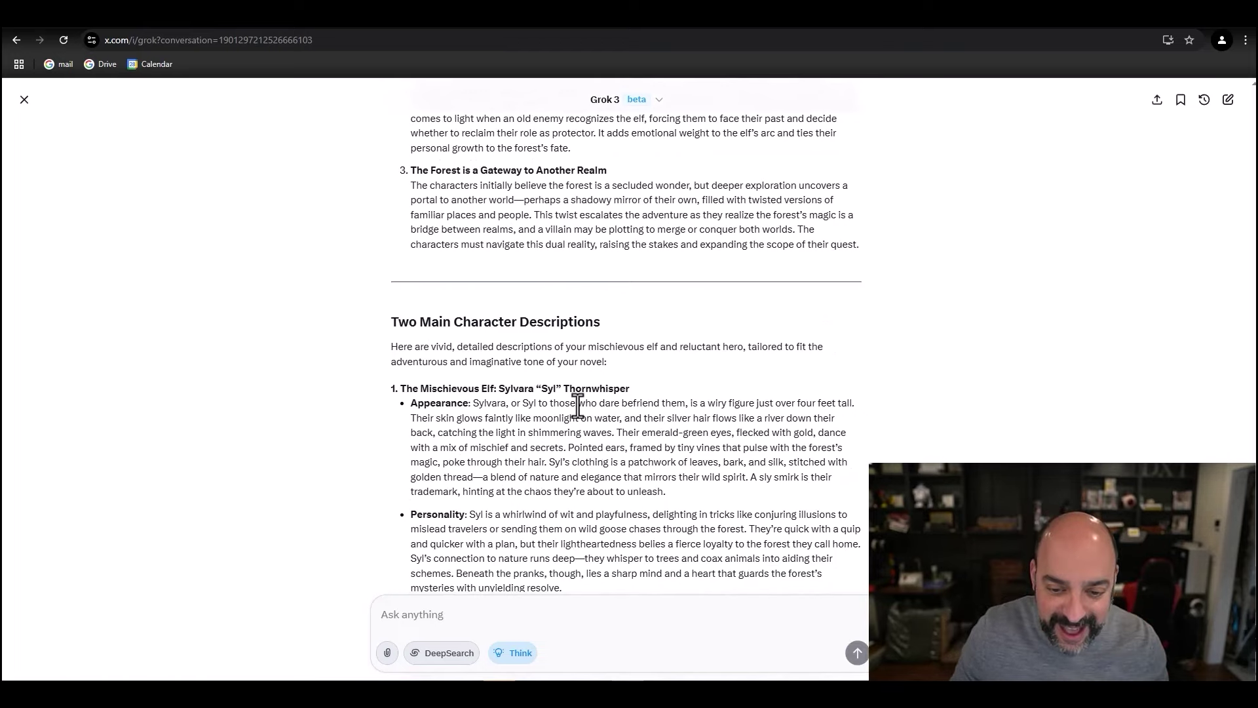
Step: Read through the generated character descriptions and send the follow-up request "write chapter one of 25"
scroll(577, 406, down, 4)
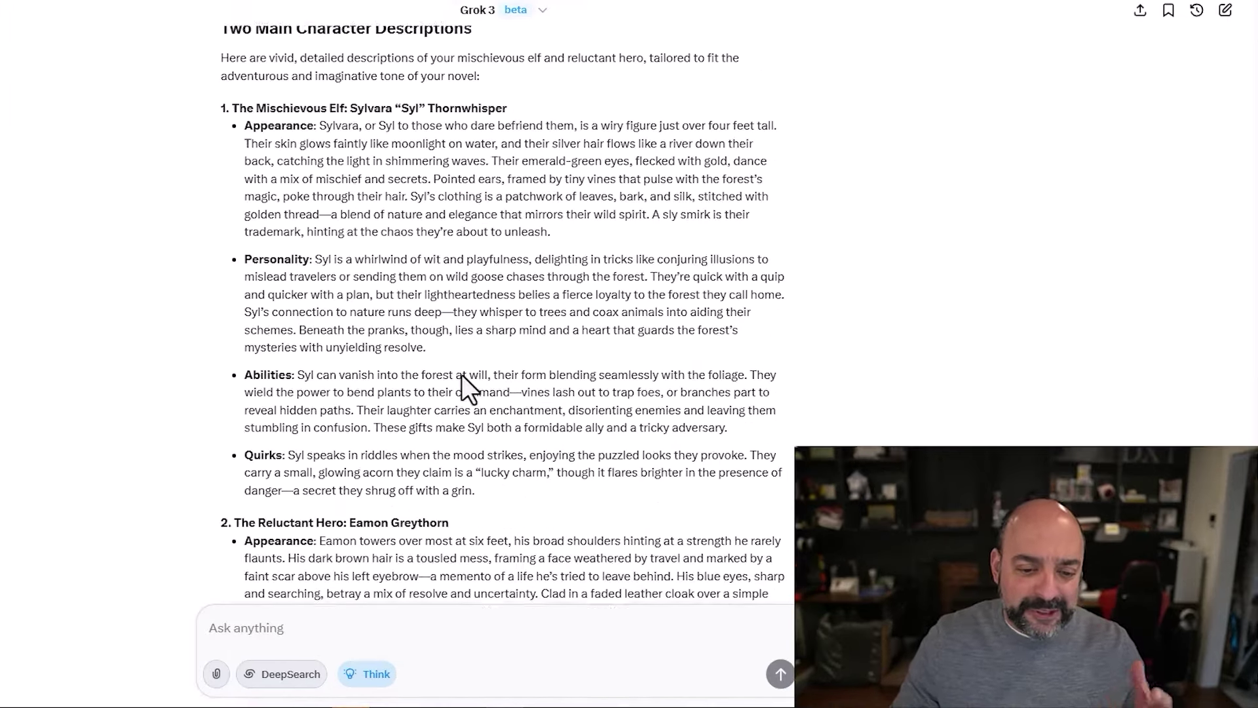
scroll(461, 374, down, 3)
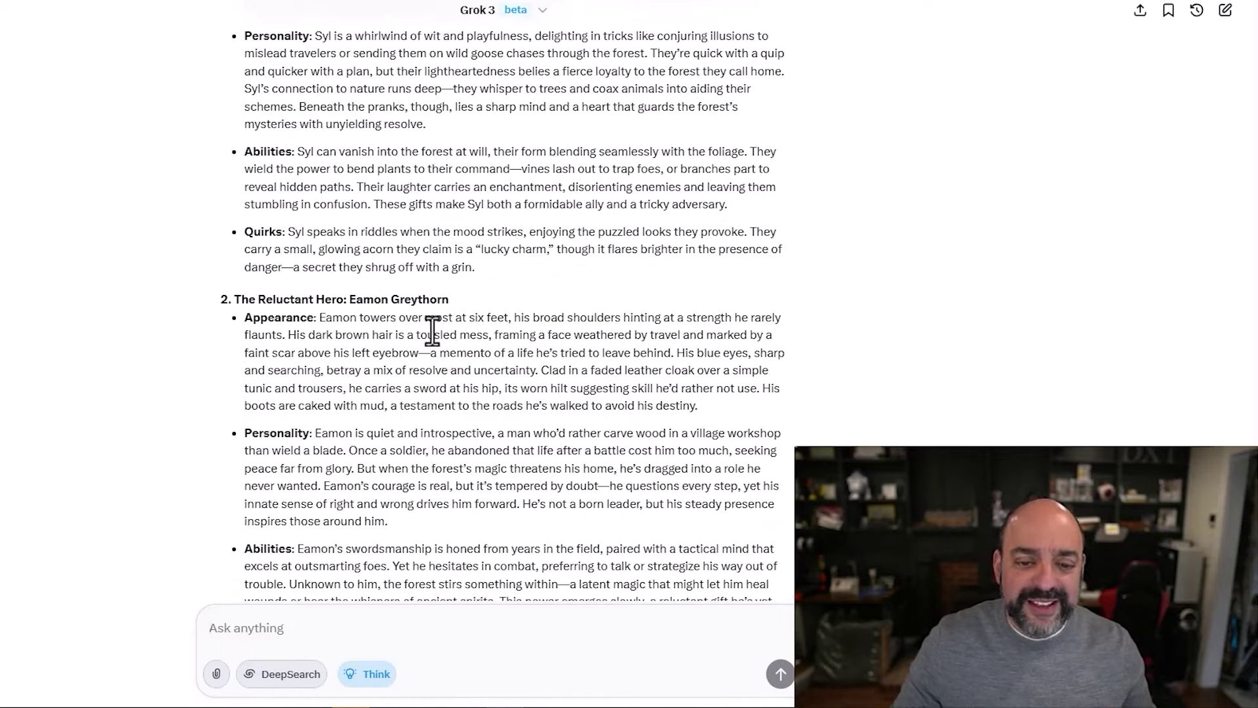
scroll(433, 331, down, 7)
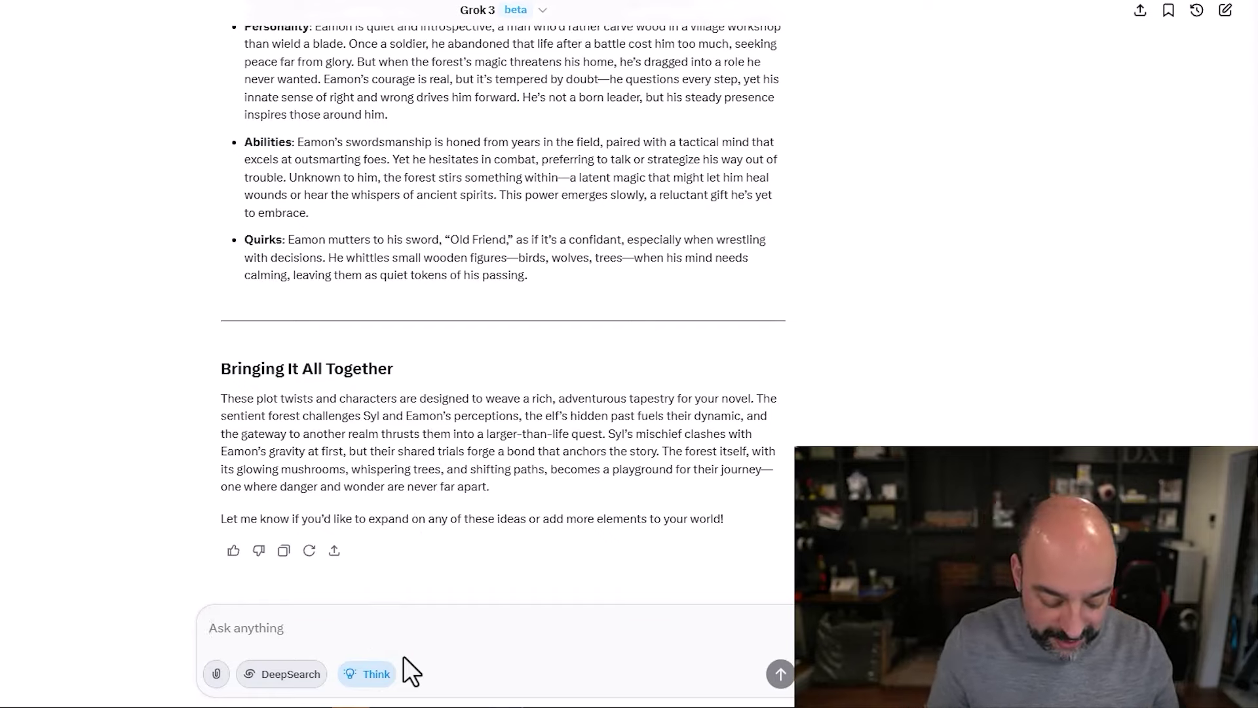
text(write cha)
text(pter one of 25)
key(Return)
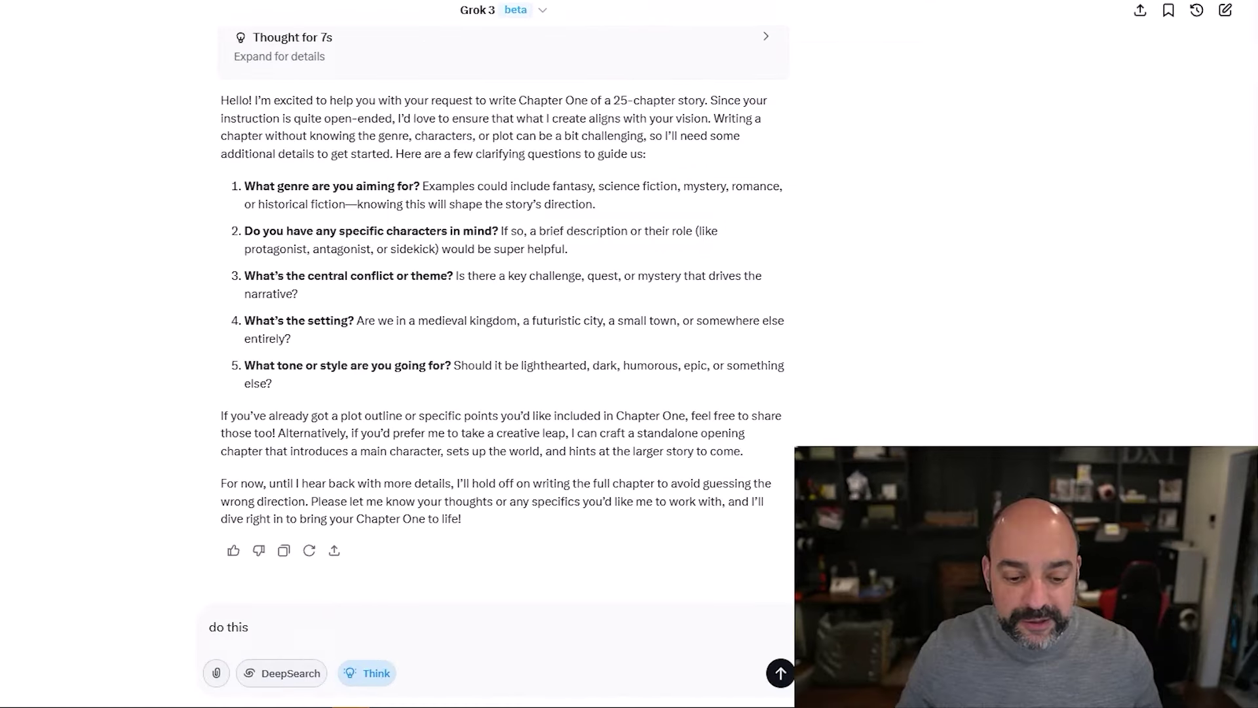
Step: Send the clarification "do this with the elf story and characters you created." after correcting the misspelled "characters"
click(335, 628)
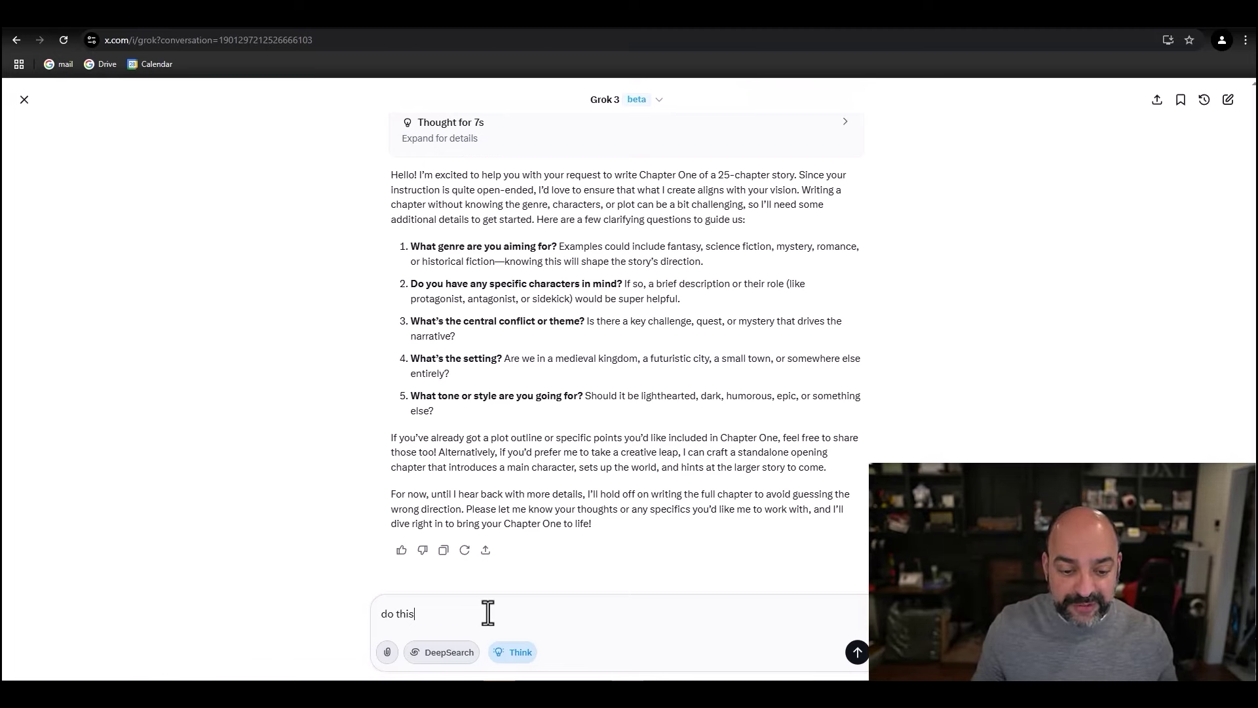
text(h the el)
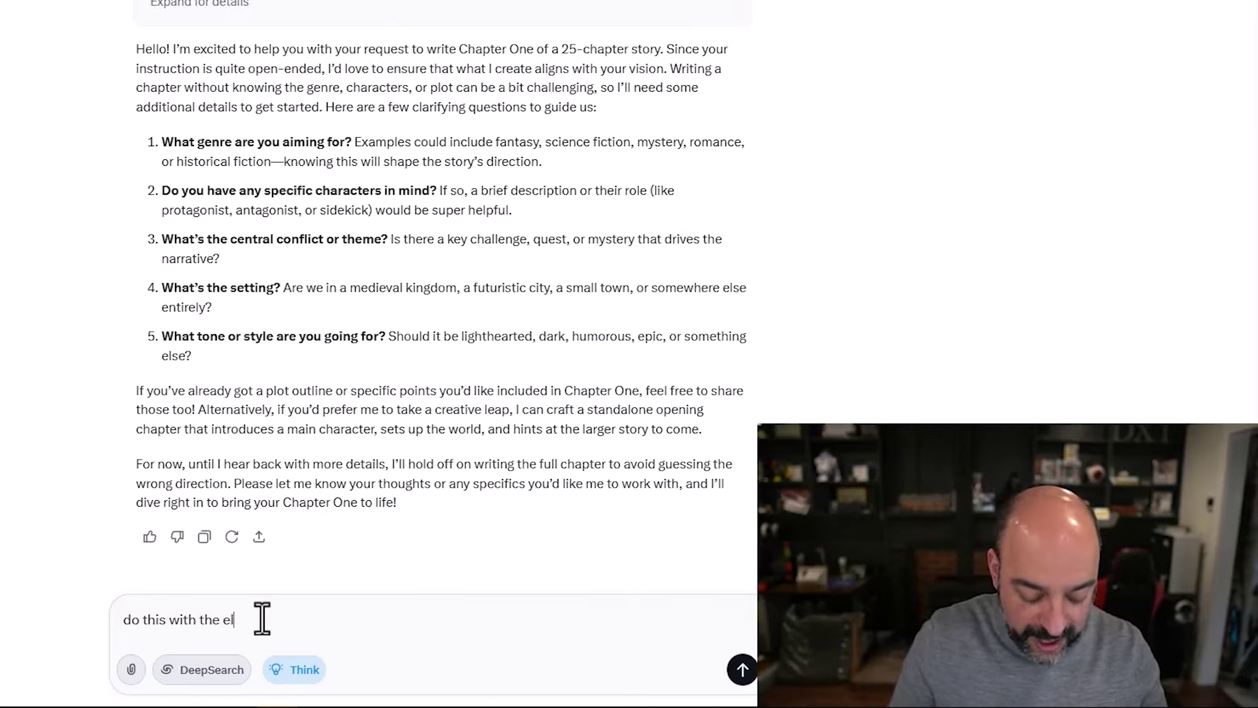
text(f story and char)
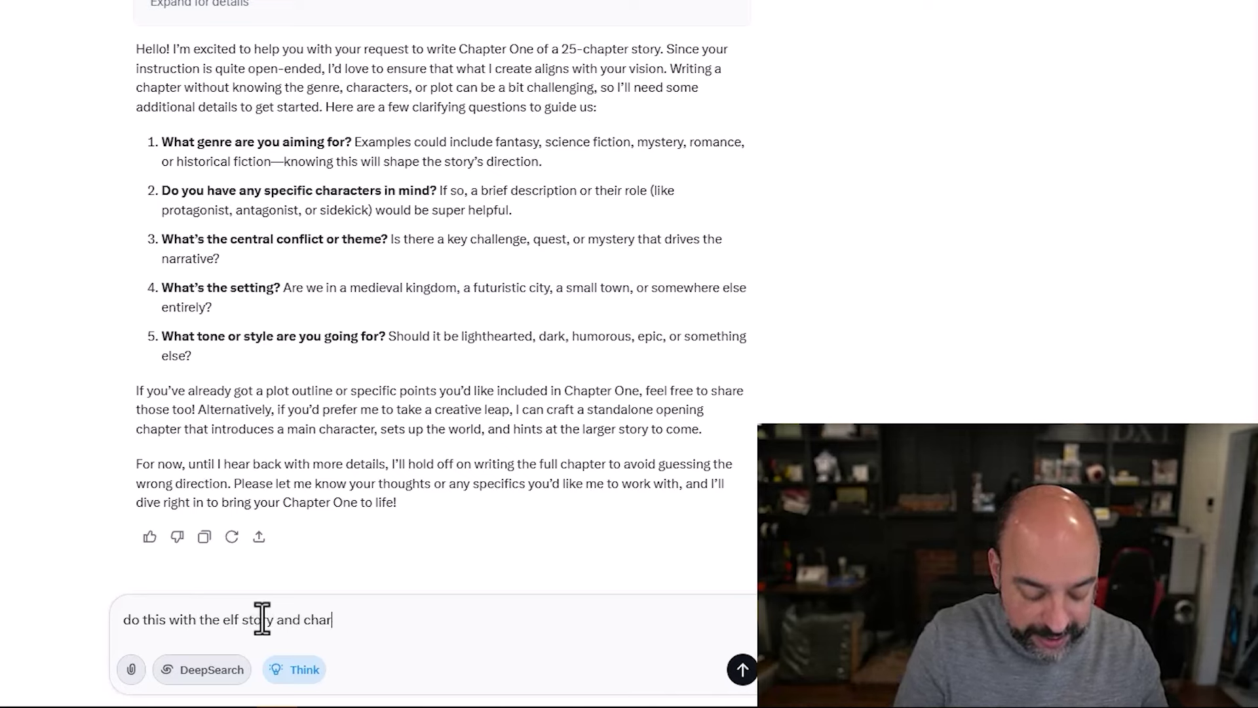
text(cters you crr)
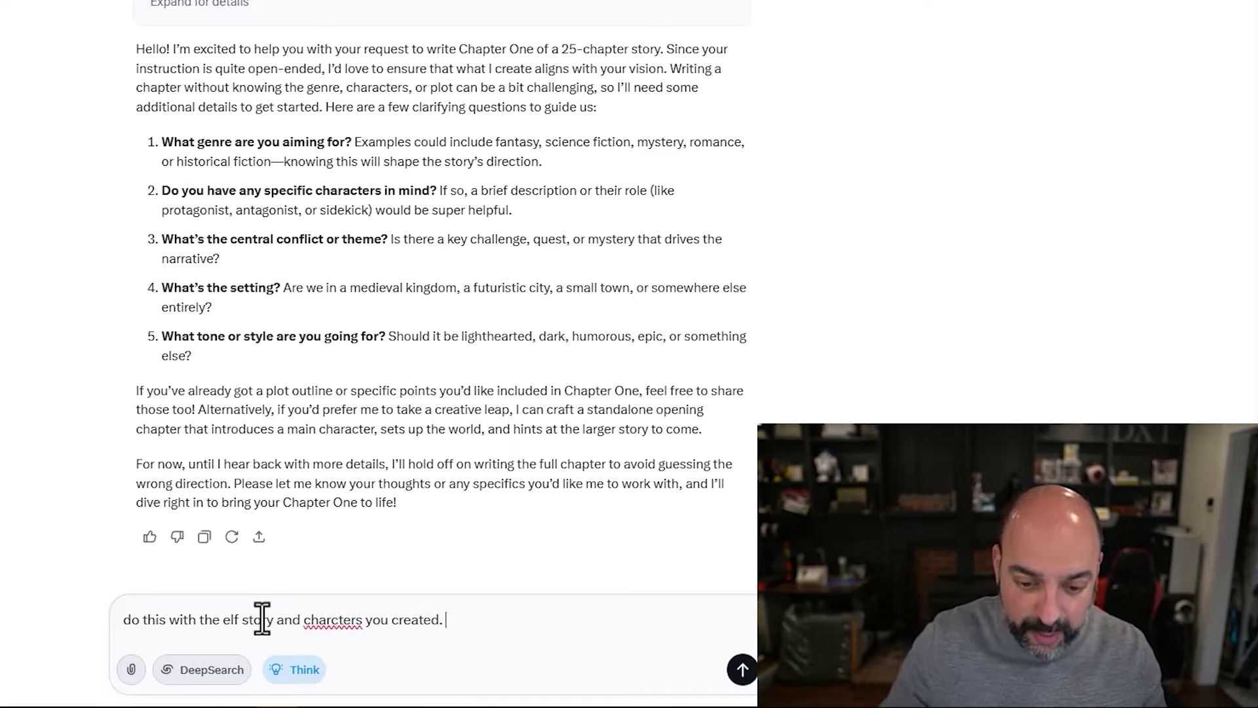
right_click(327, 626)
click(444, 242)
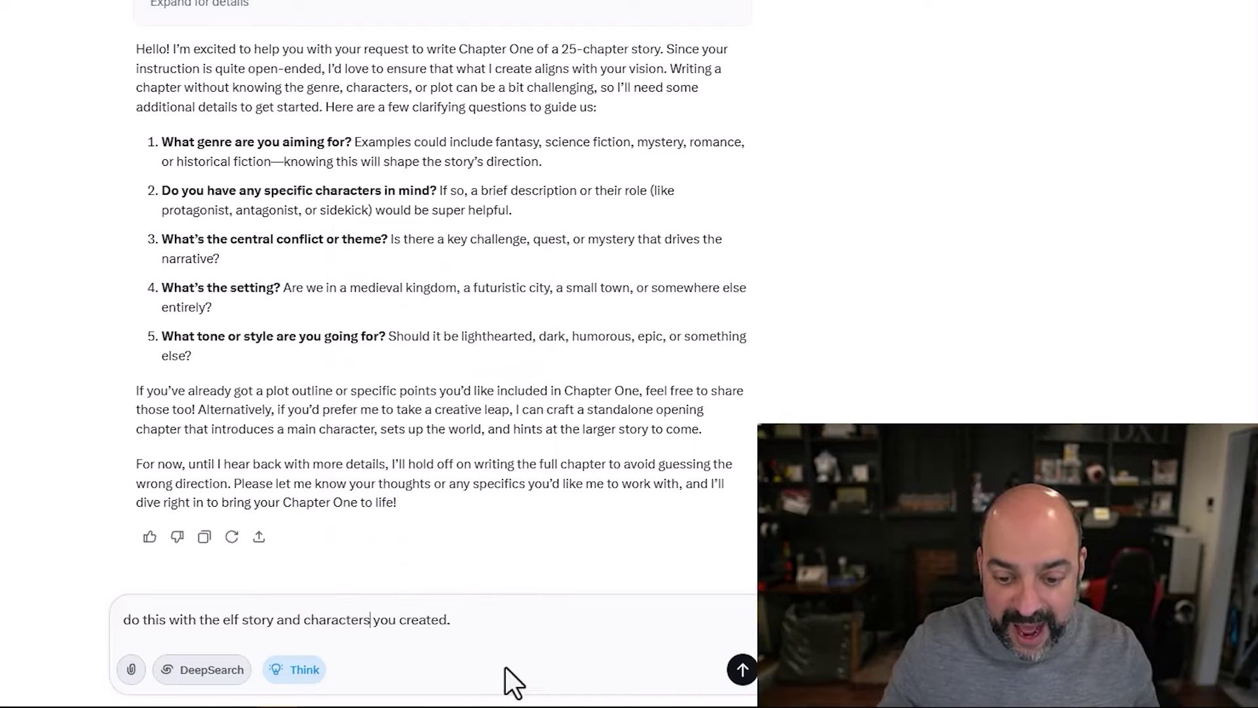
click(742, 669)
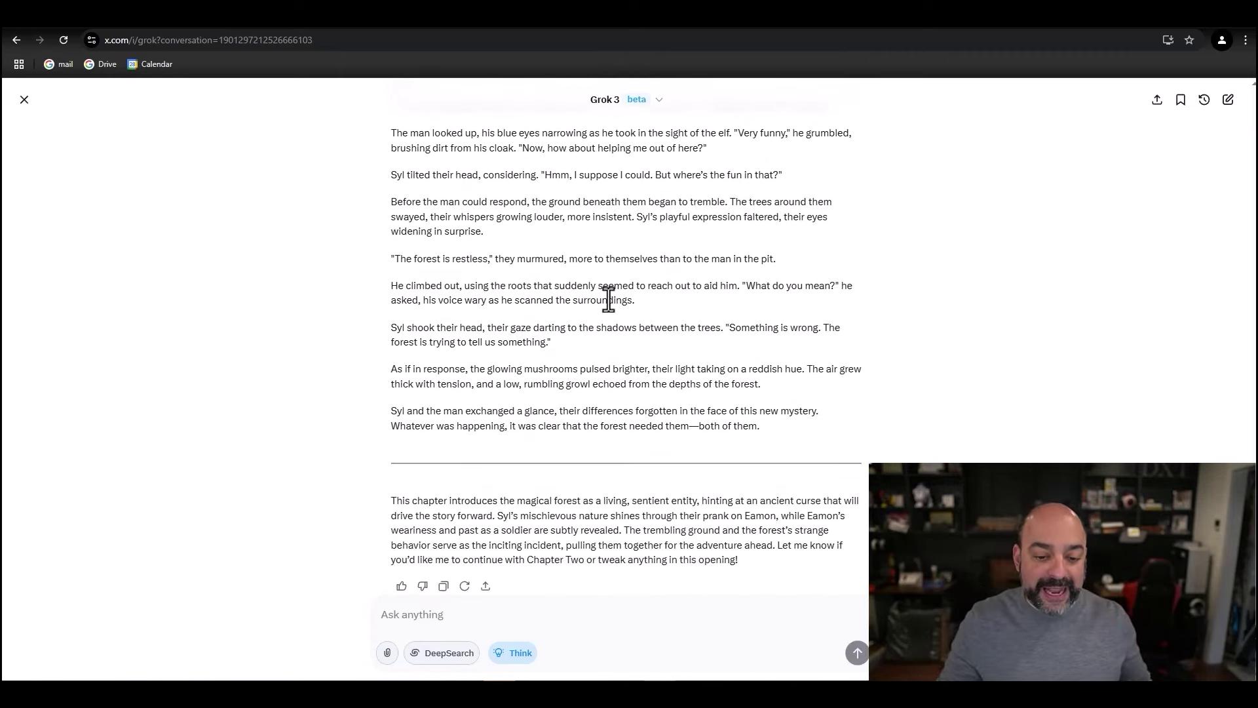
Step: Review the generated Chapter One from its opening to the closing note, and look back over the earlier exchange
scroll(691, 355, up, 15)
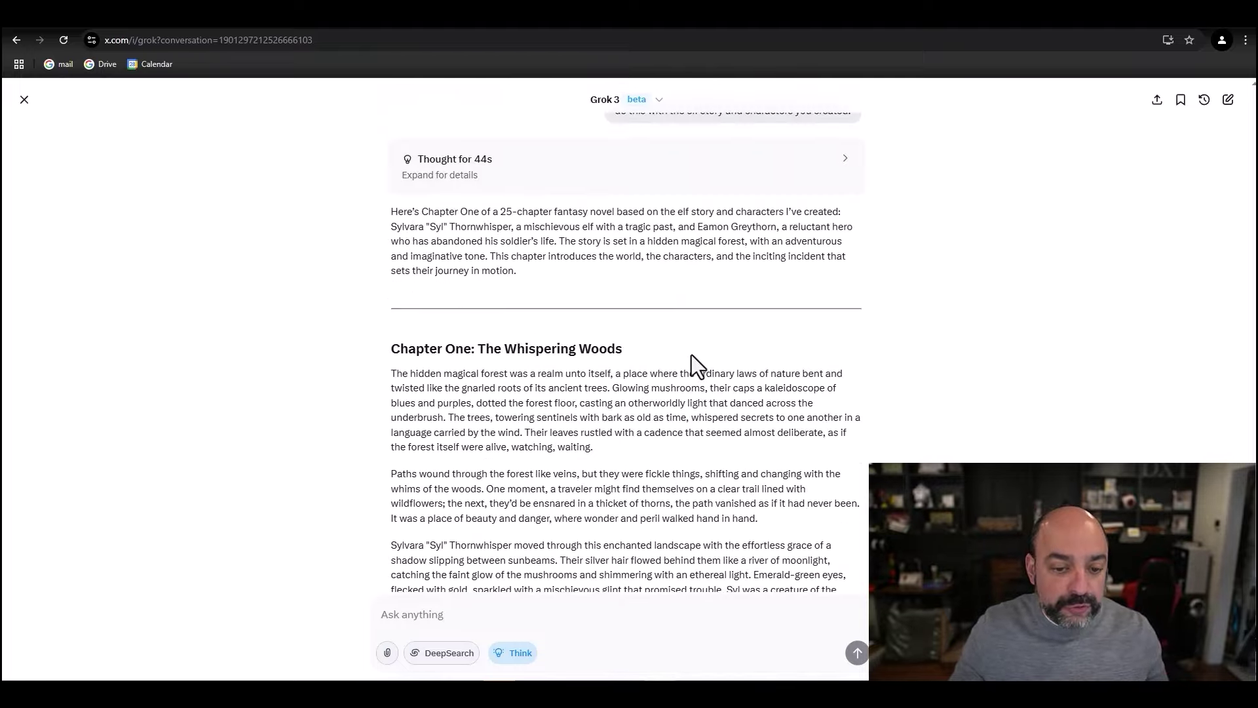
scroll(690, 356, down, 15)
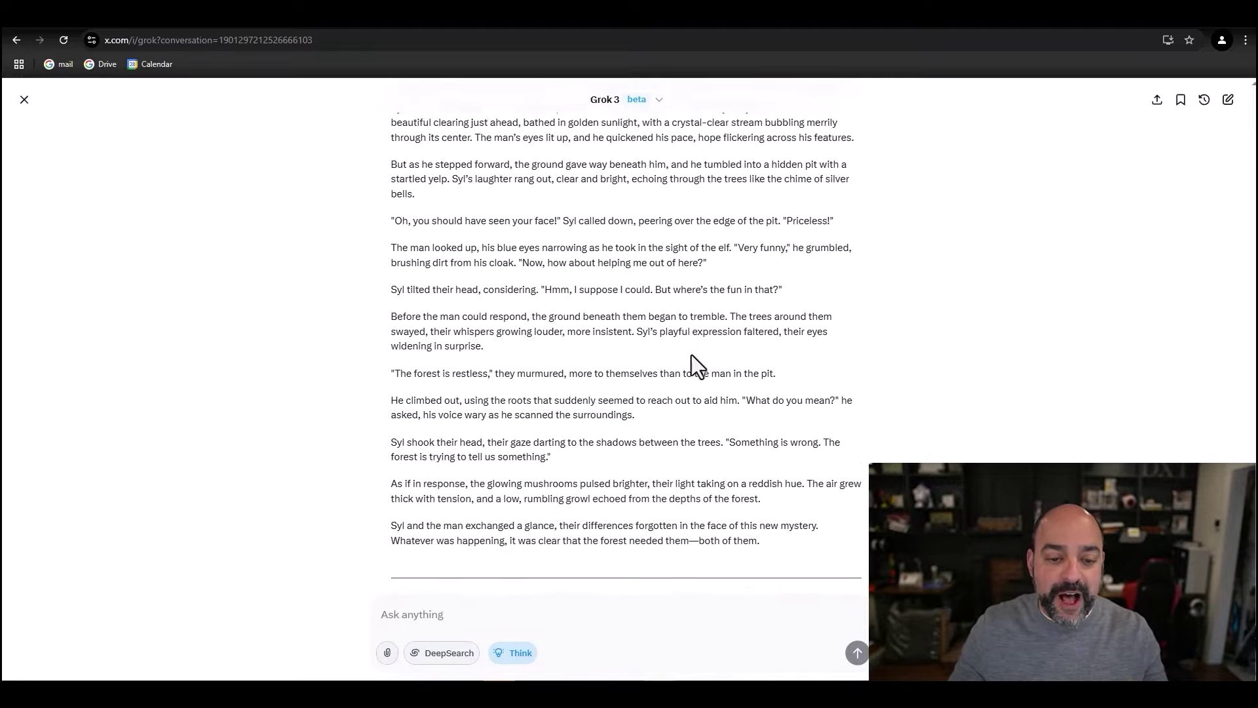
scroll(691, 356, down, 4)
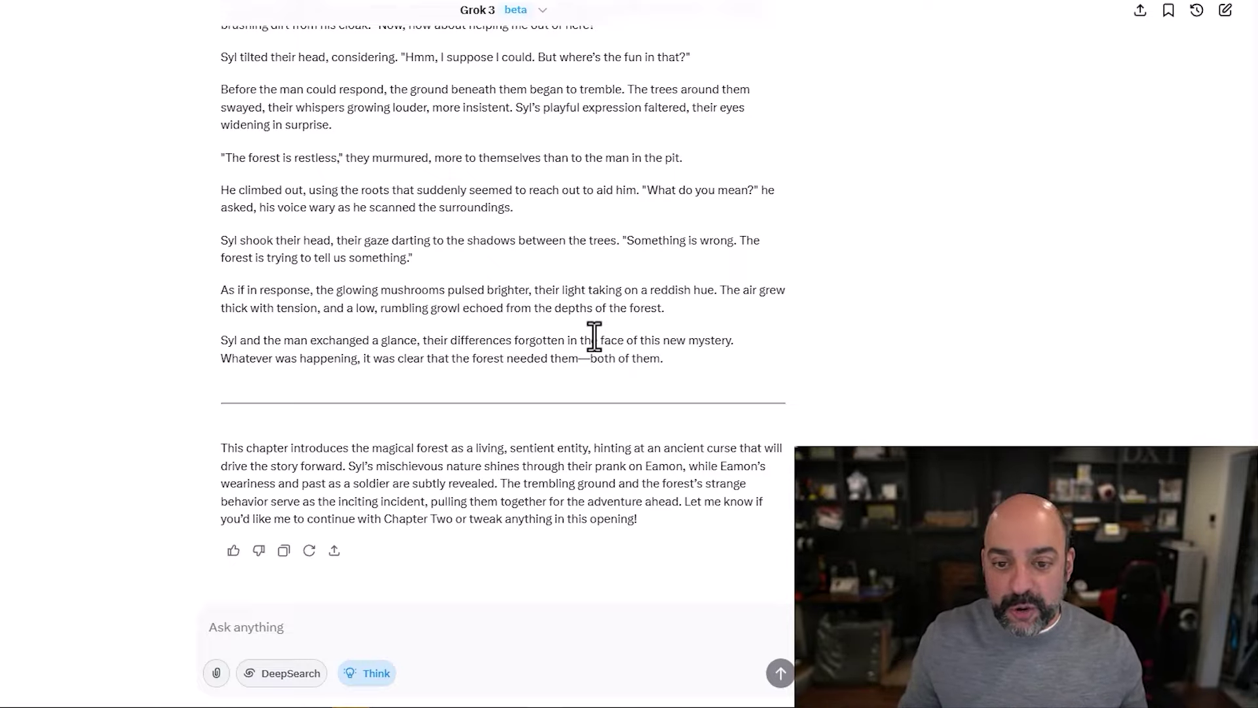
scroll(599, 505, up, 20)
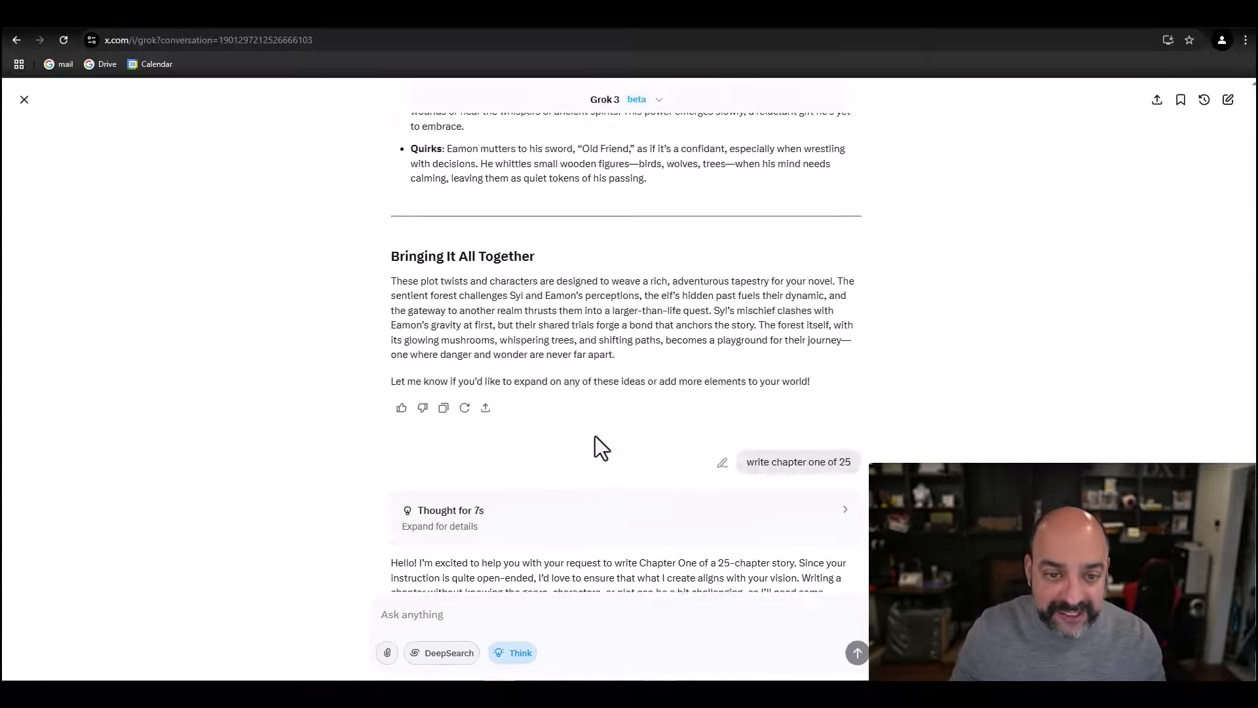
Step: Copy the Technical Support prompt about the home Wi-Fi 'no connection' error from the list of five use case prompts
scroll(569, 453, up, 20)
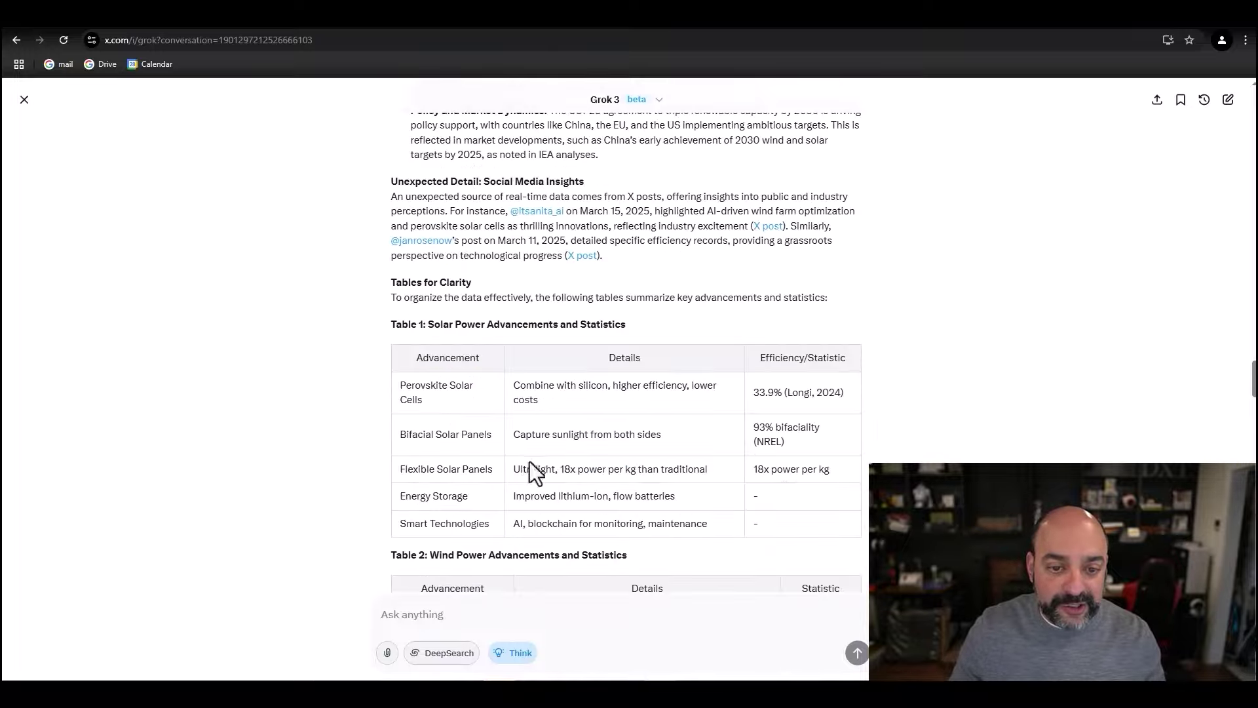
scroll(524, 445, up, 20)
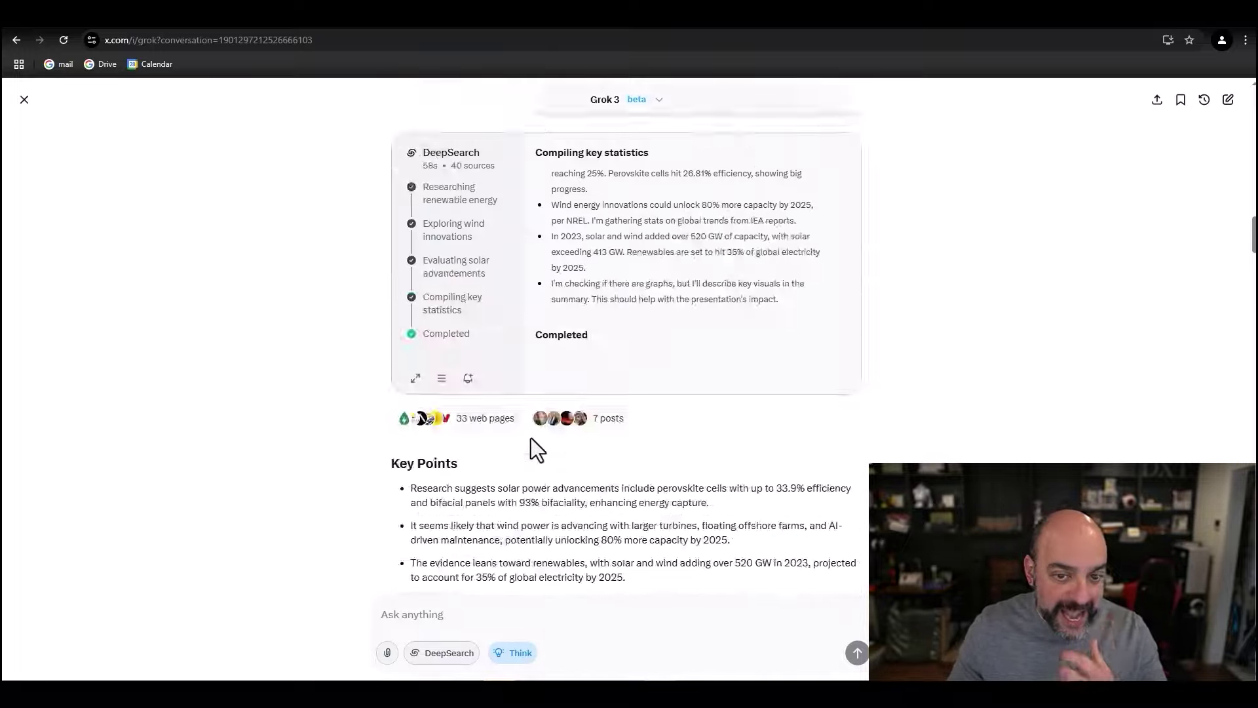
scroll(534, 441, up, 15)
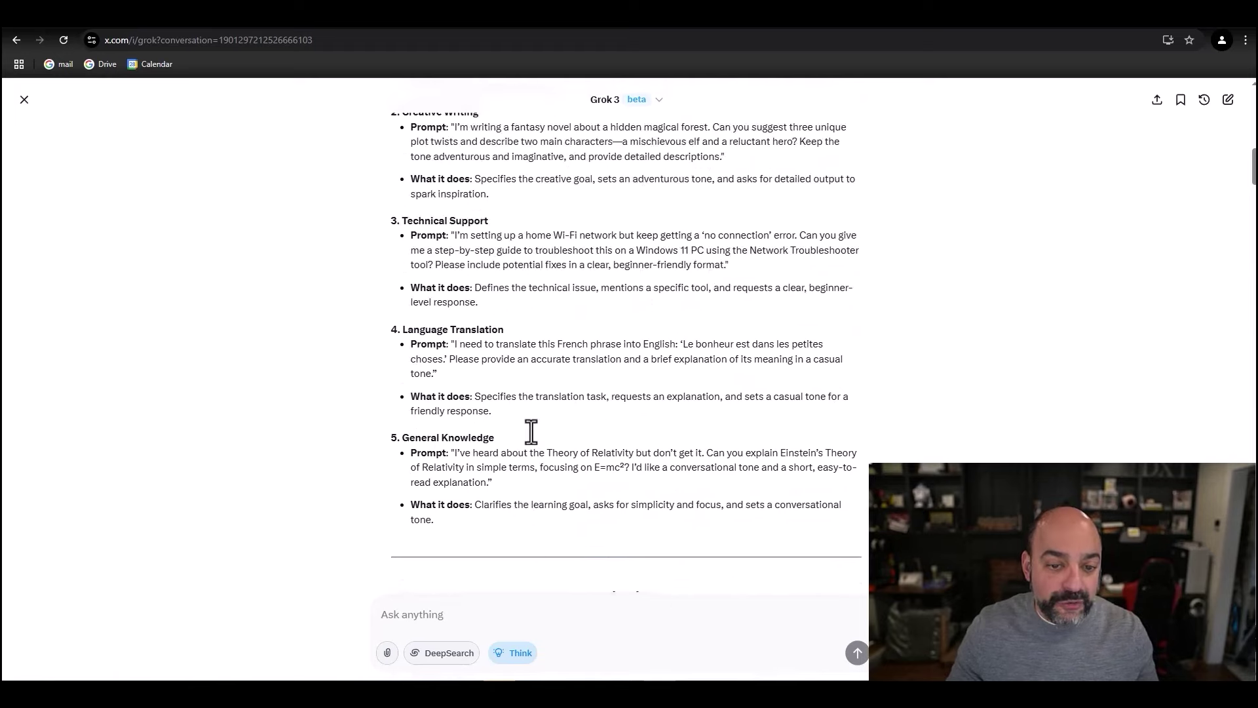
scroll(530, 431, up, 3)
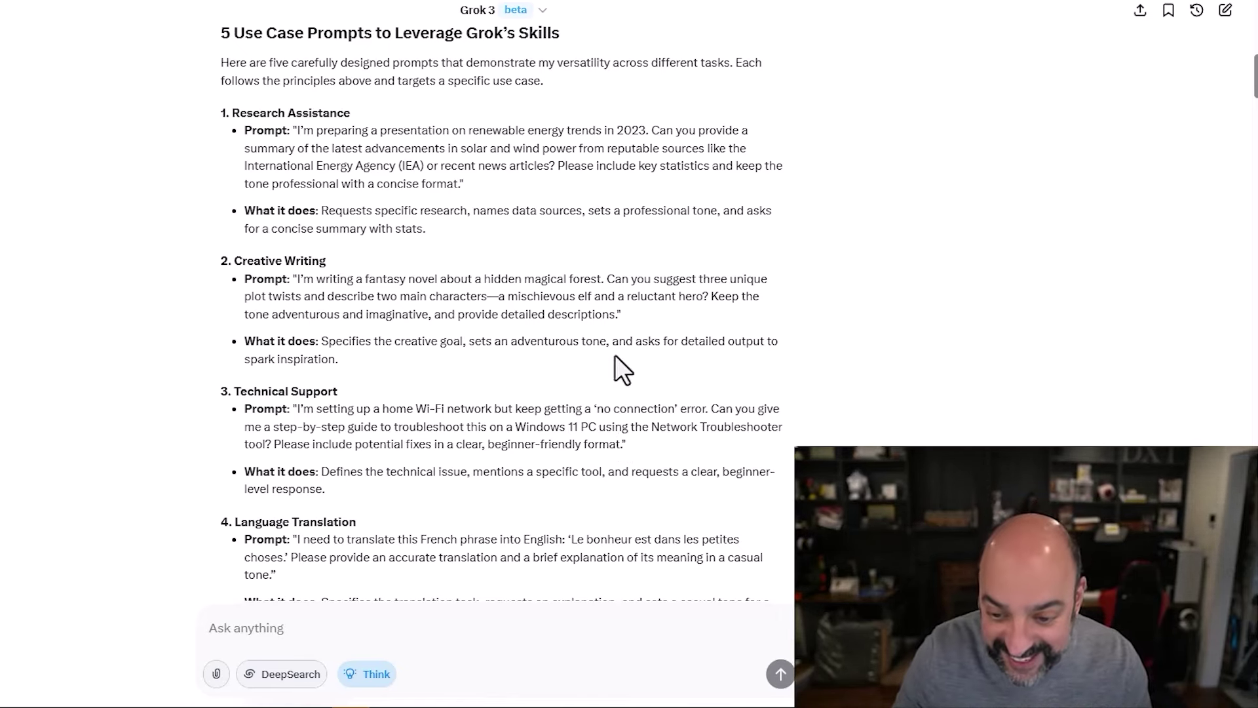
drag(619, 444, 296, 414)
key(ctrl+c)
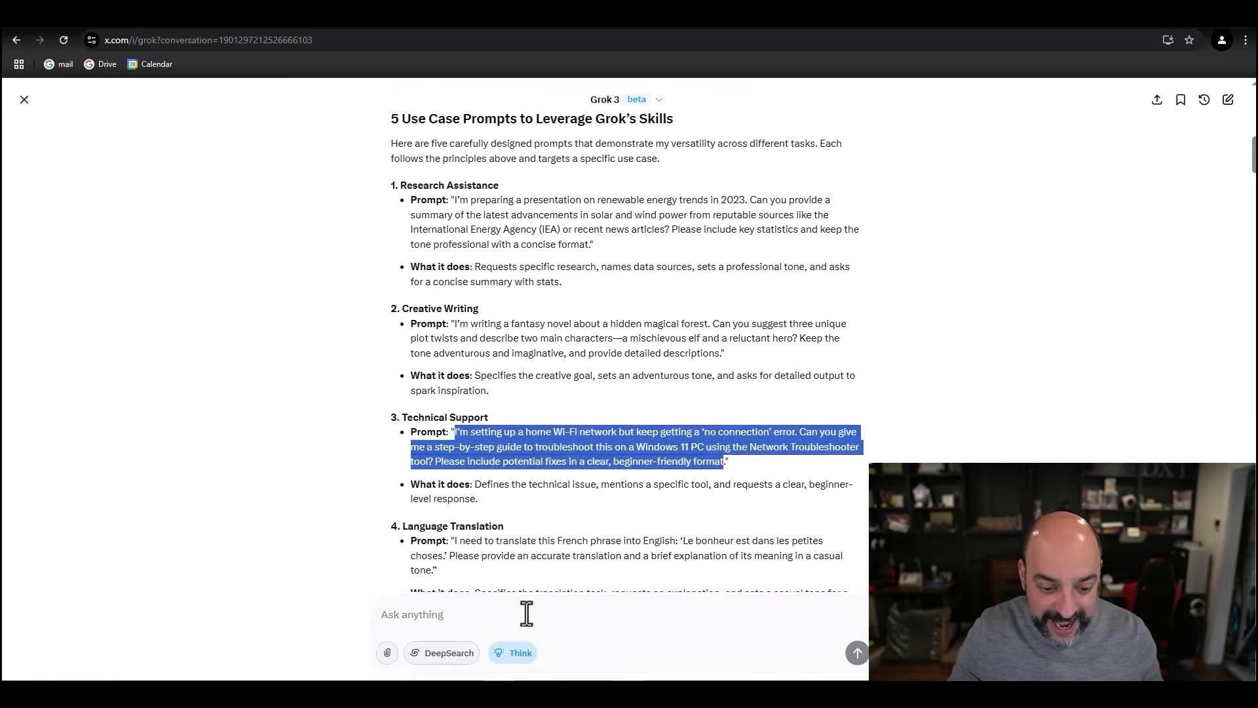
Step: Paste the copied Wi-Fi troubleshooting prompt into the chat, submit it with Think enabled, and look through the generated guide
click(383, 628)
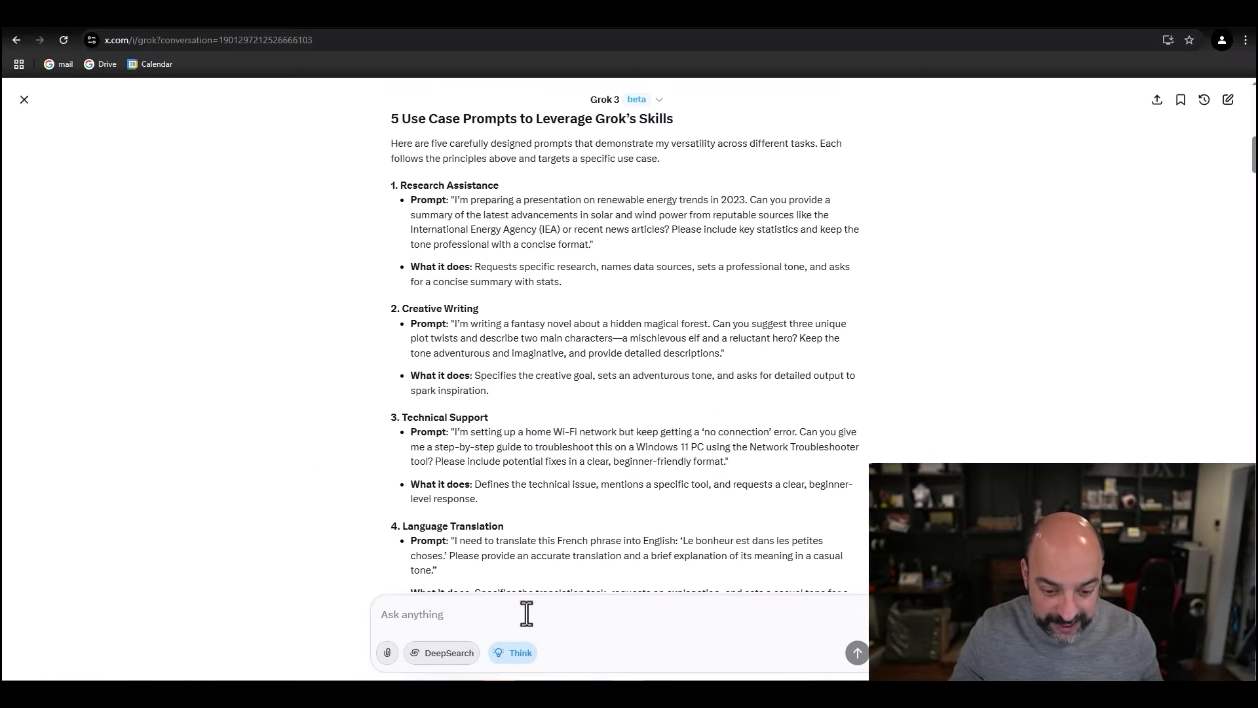
key(ctrl+v)
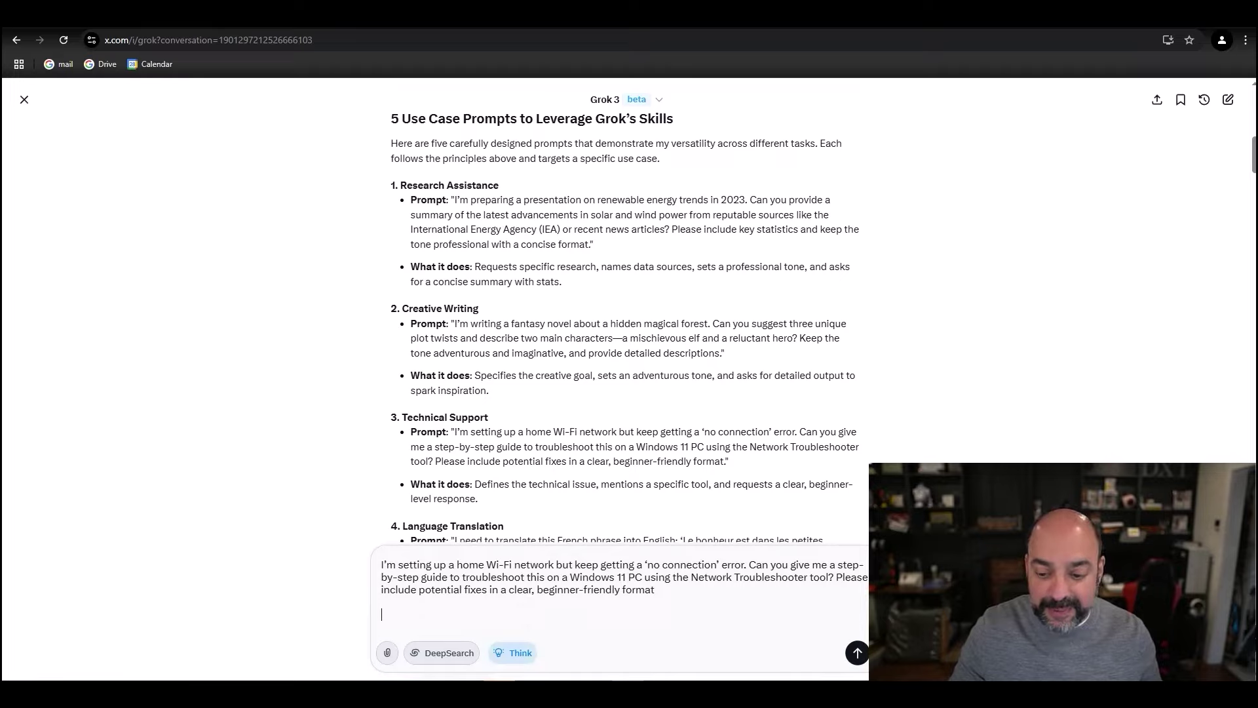
click(856, 653)
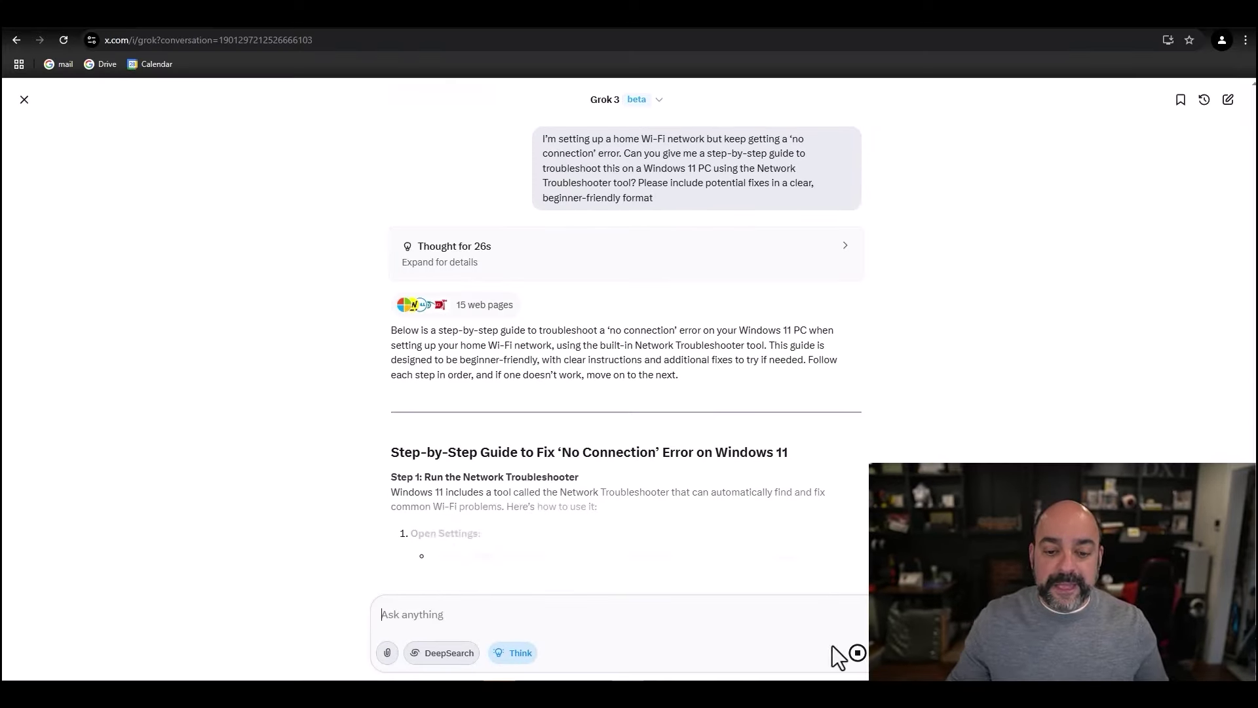
scroll(714, 198, down, 3)
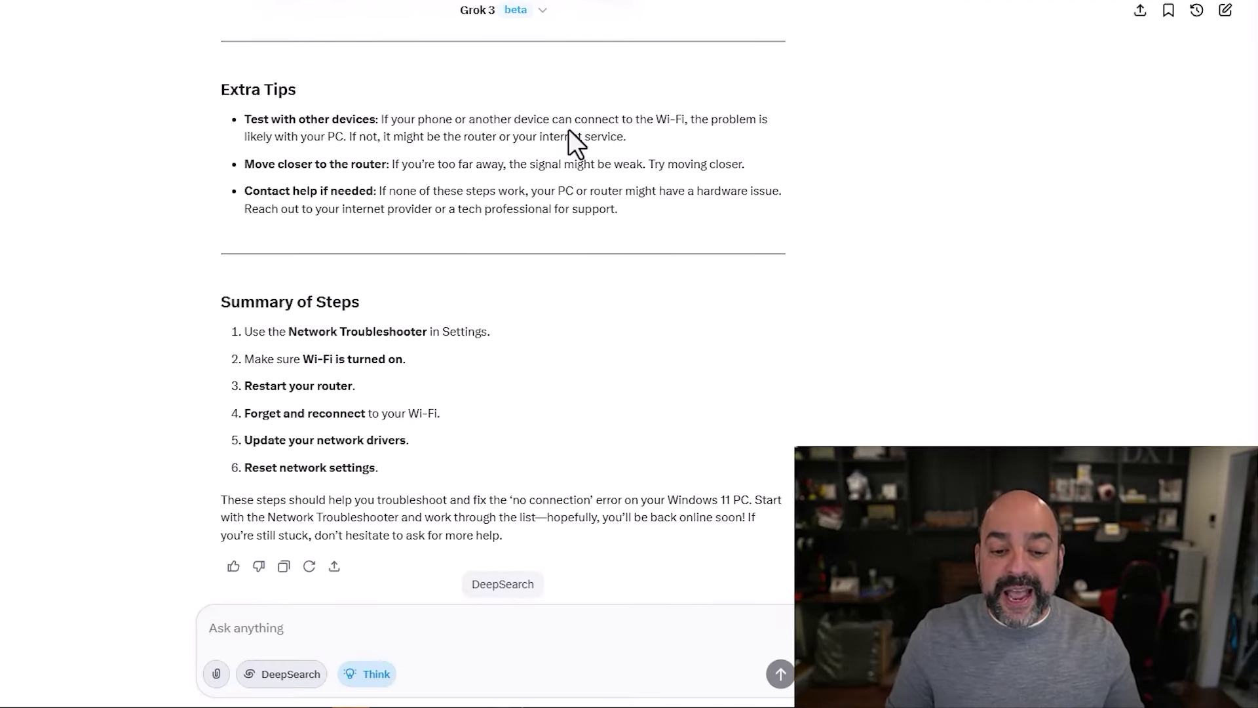
Step: Copy the Language Translation prompt about the French phrase 'Le bonheur est dans les petites choses' from the use case list
scroll(750, 346, up, 15)
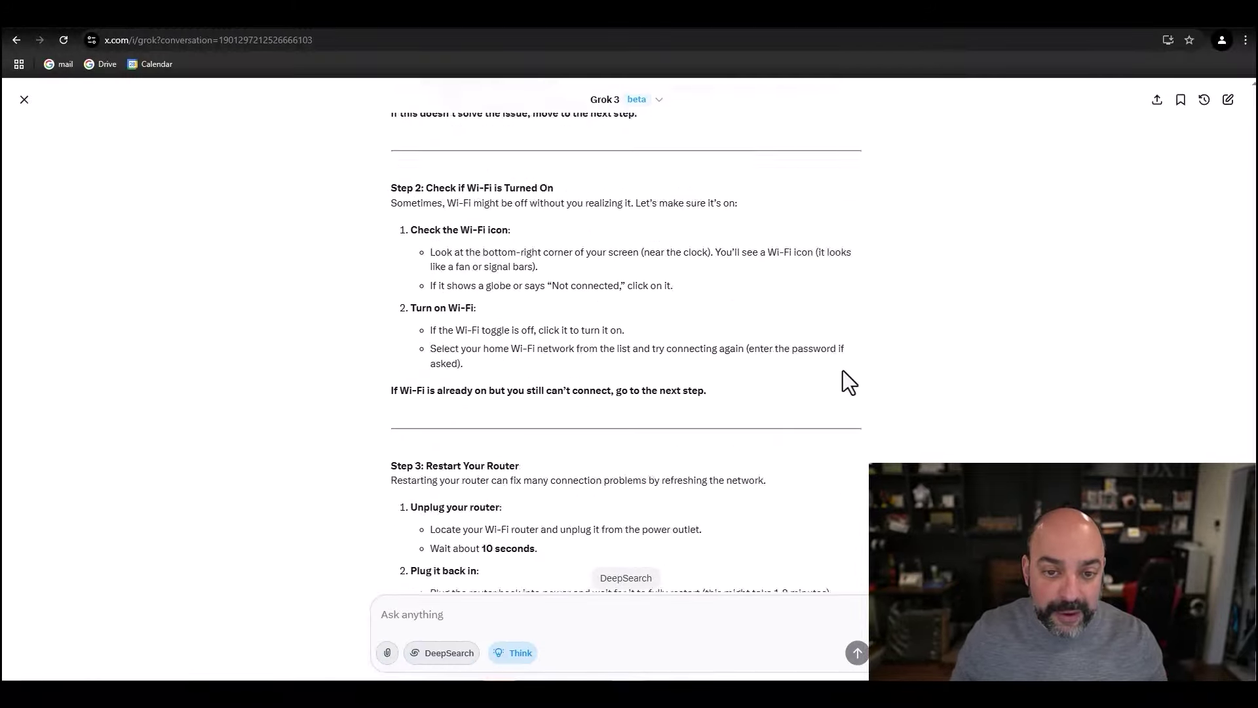
scroll(843, 371, up, 20)
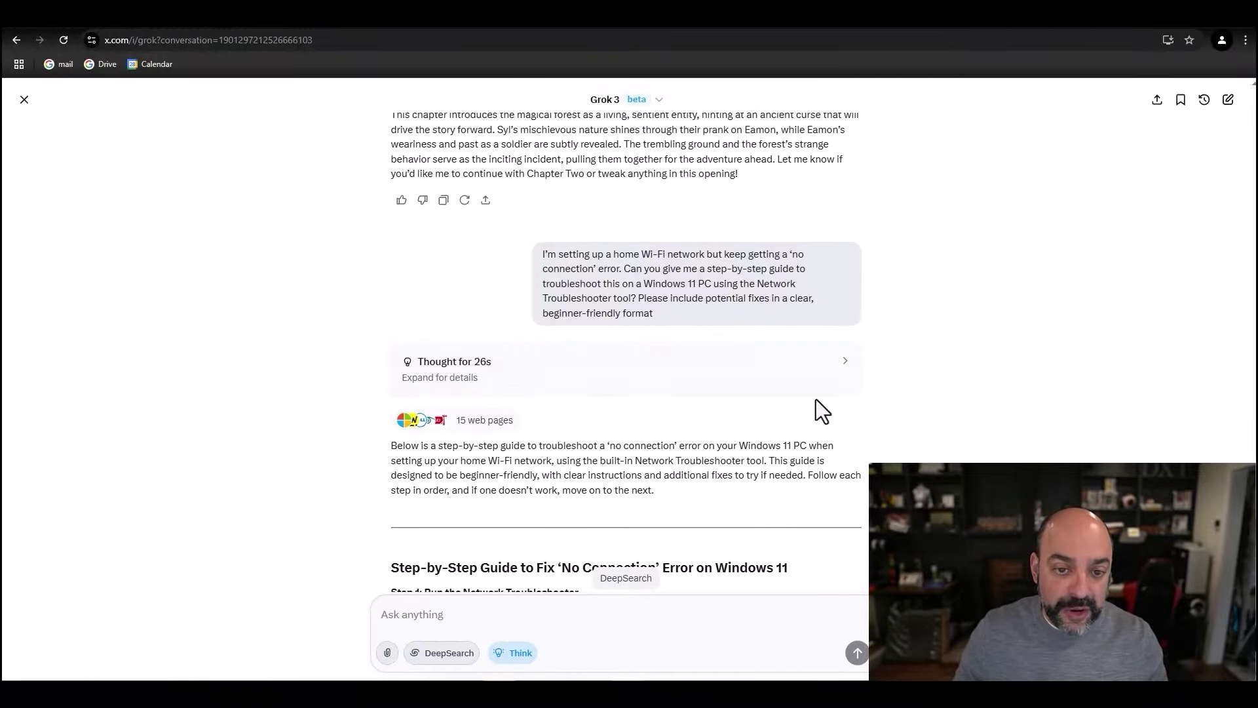
scroll(798, 365, up, 20)
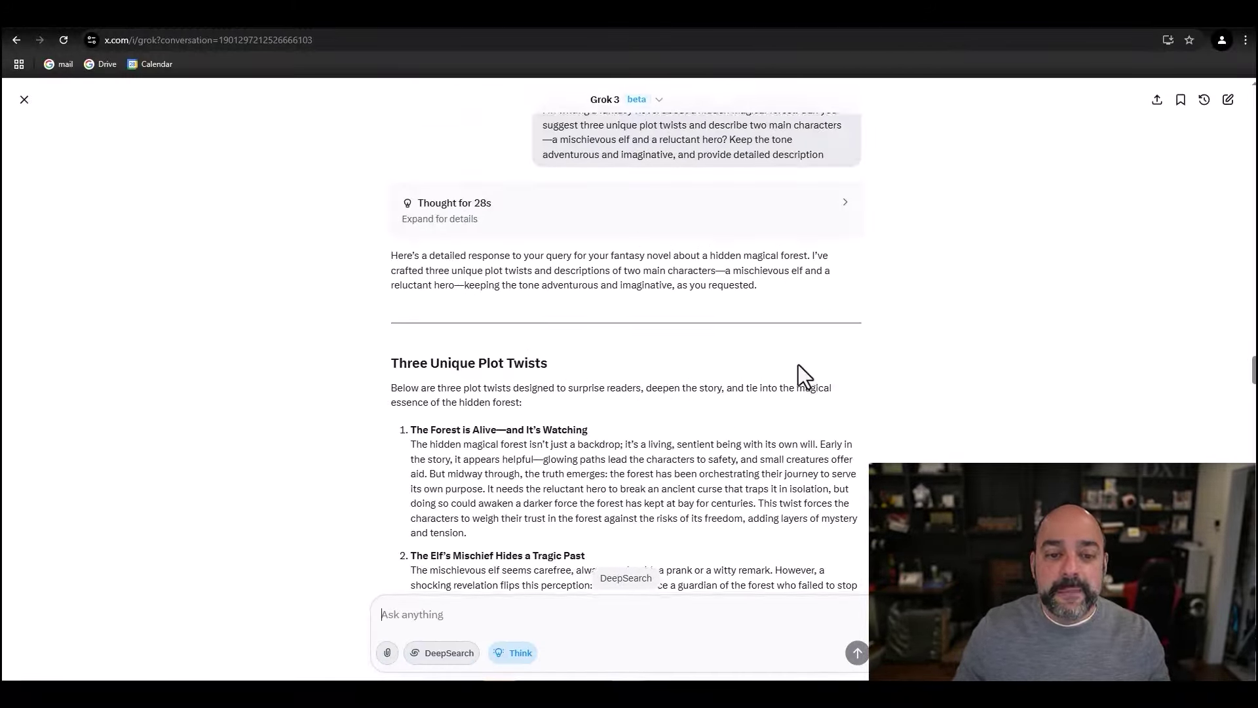
scroll(792, 363, up, 20)
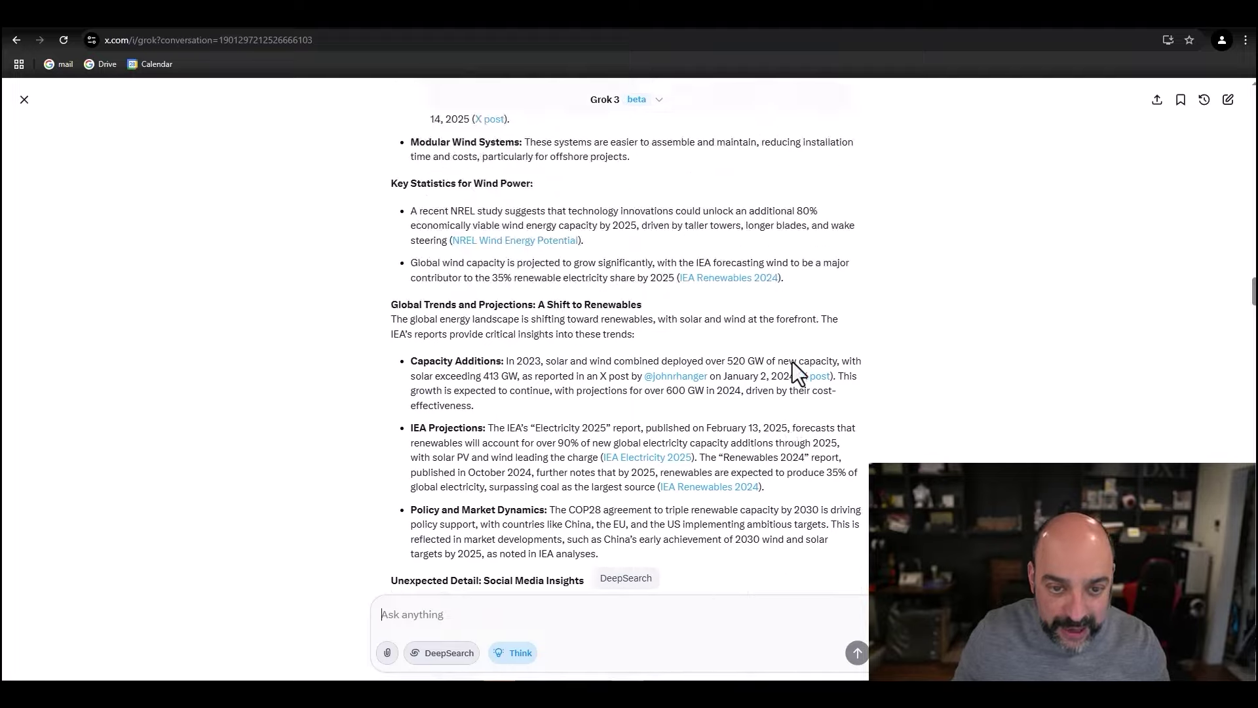
scroll(792, 362, up, 20)
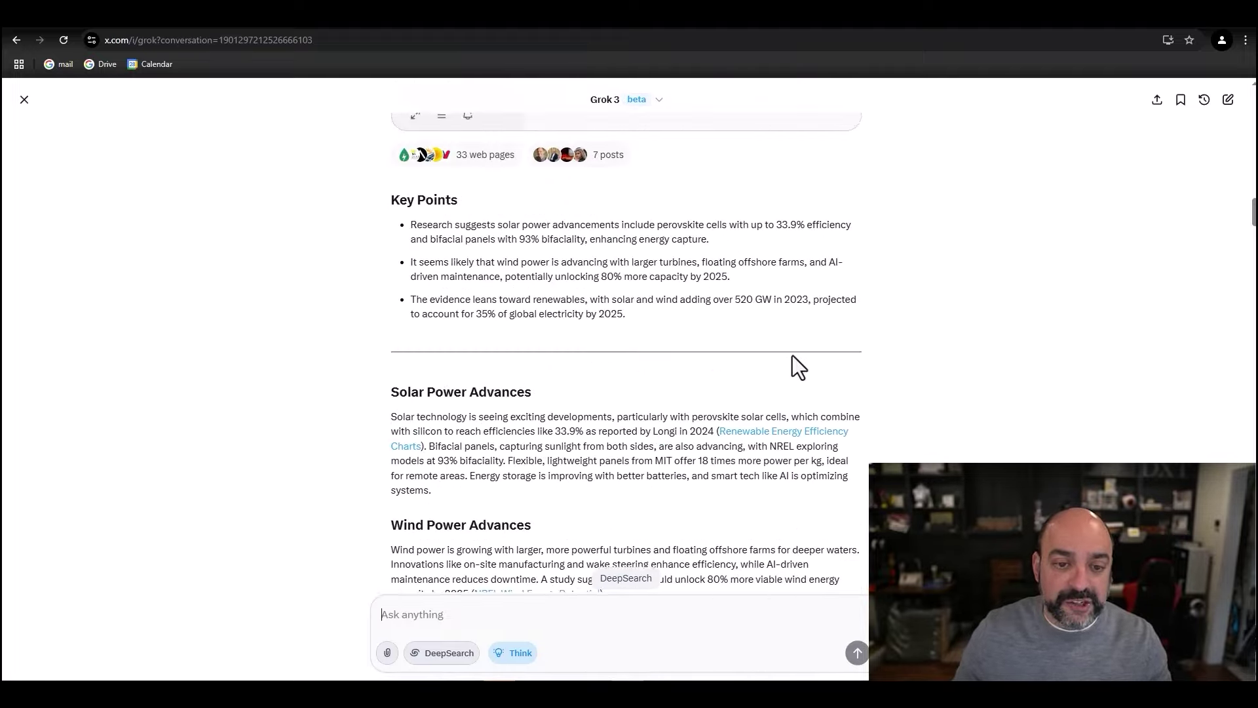
scroll(790, 358, up, 10)
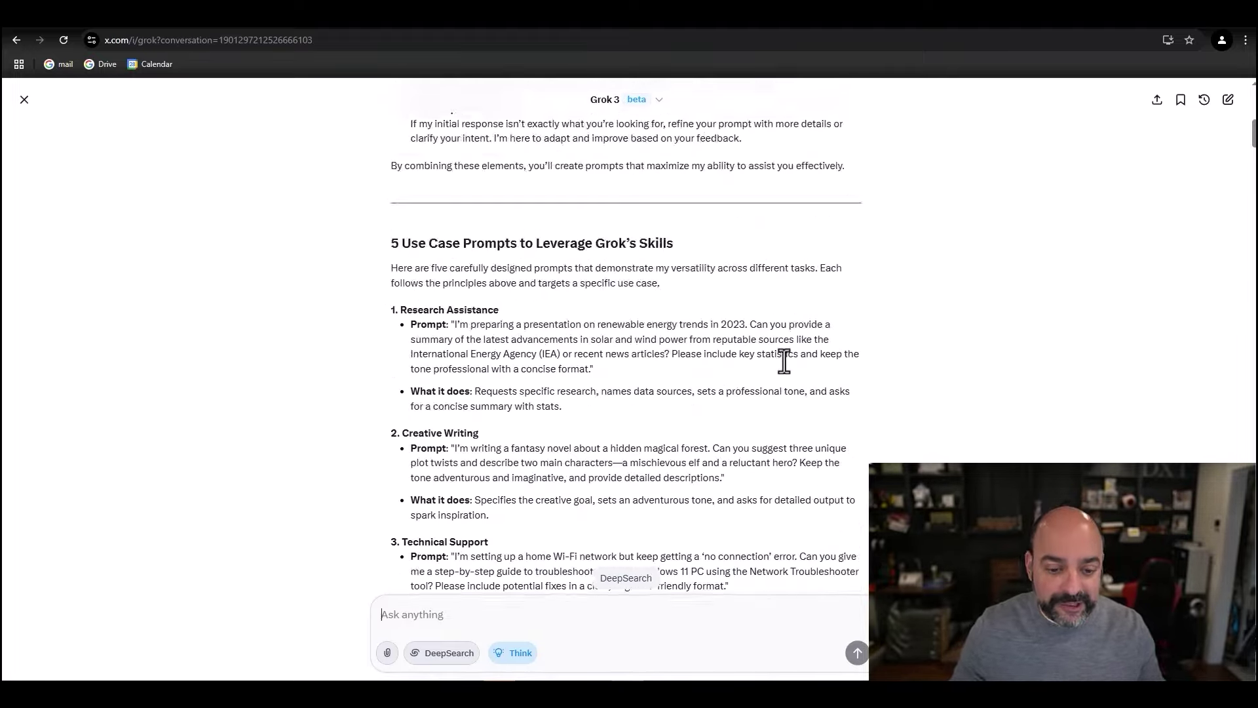
scroll(785, 360, down, 5)
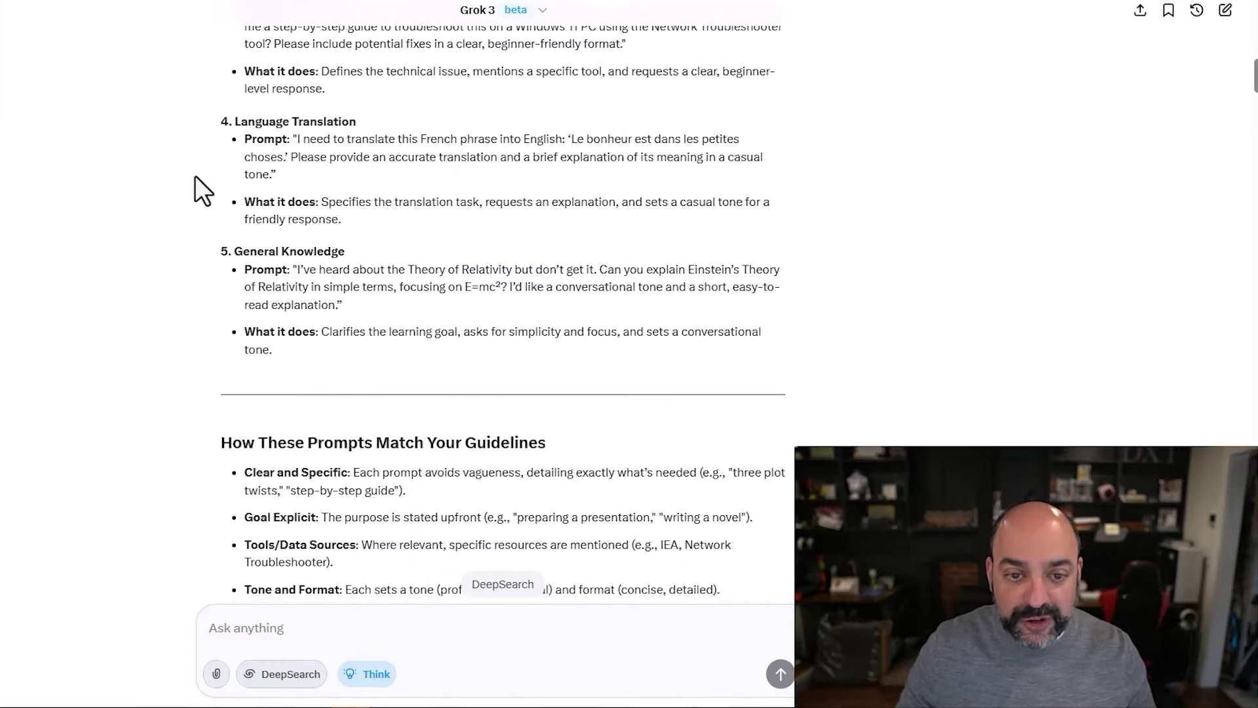
drag(263, 176, 298, 139)
right_click(421, 148)
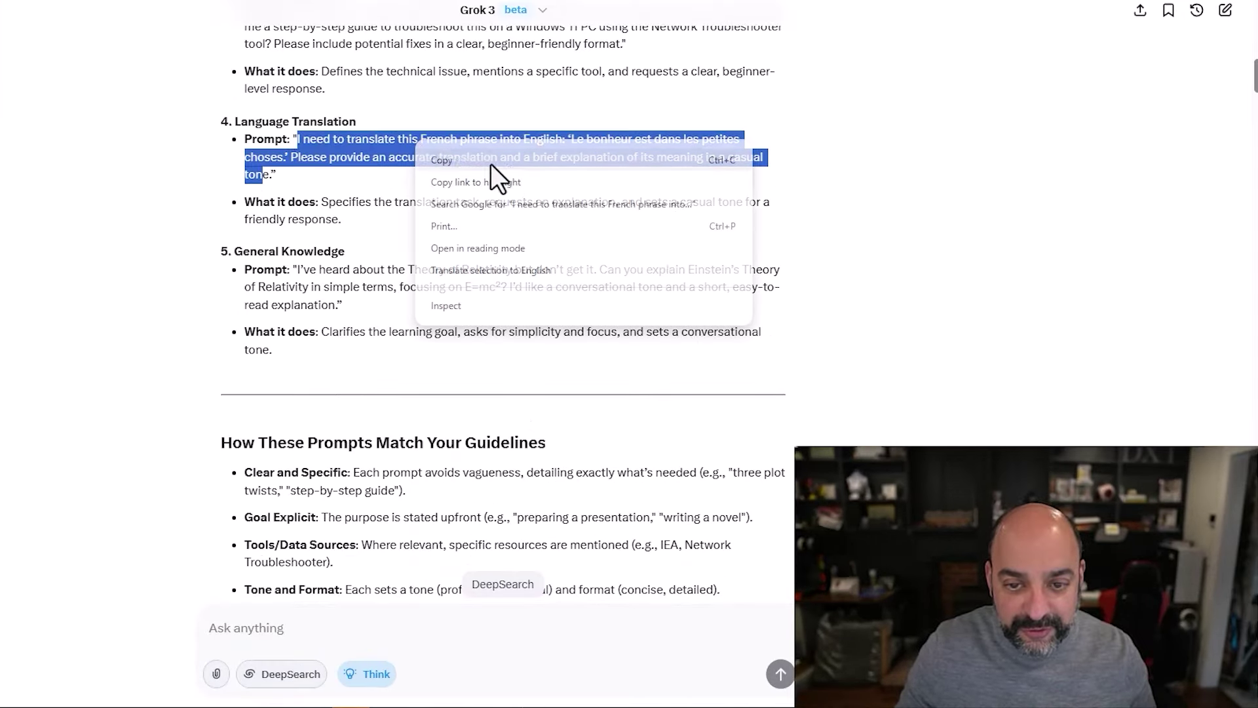
click(509, 165)
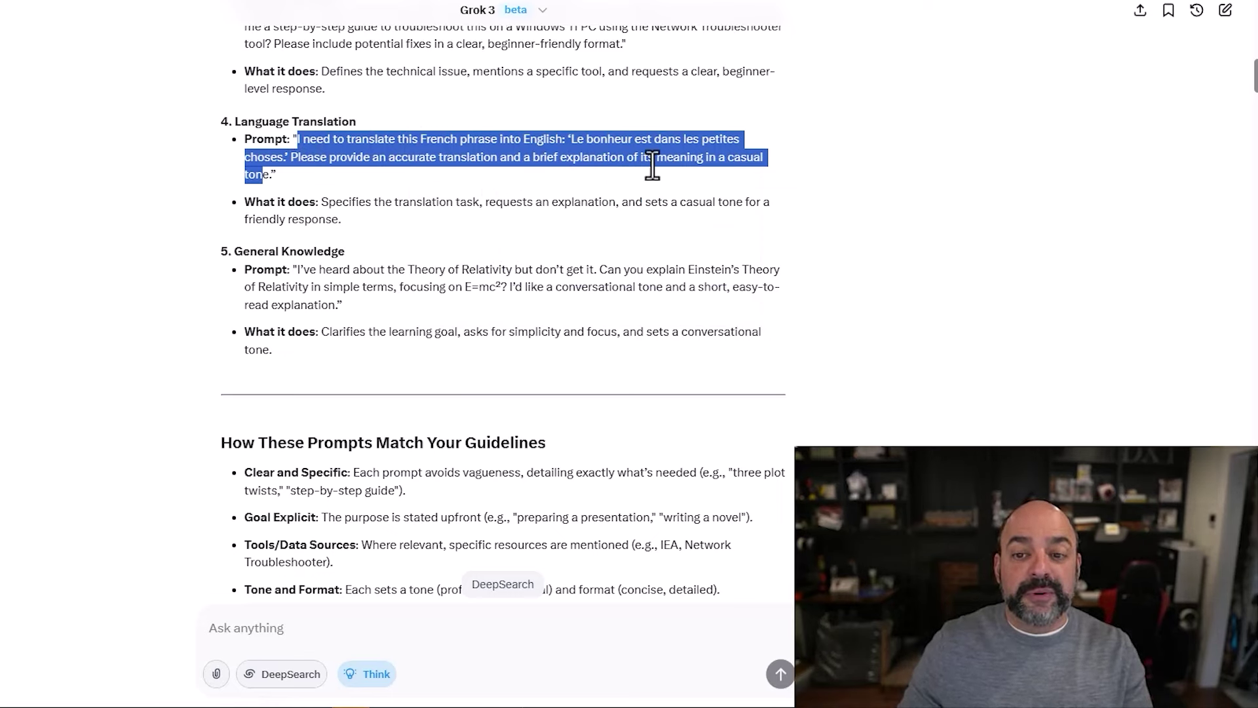
Step: Paste the copied French translation prompt into the message box and submit it with Think enabled
click(339, 633)
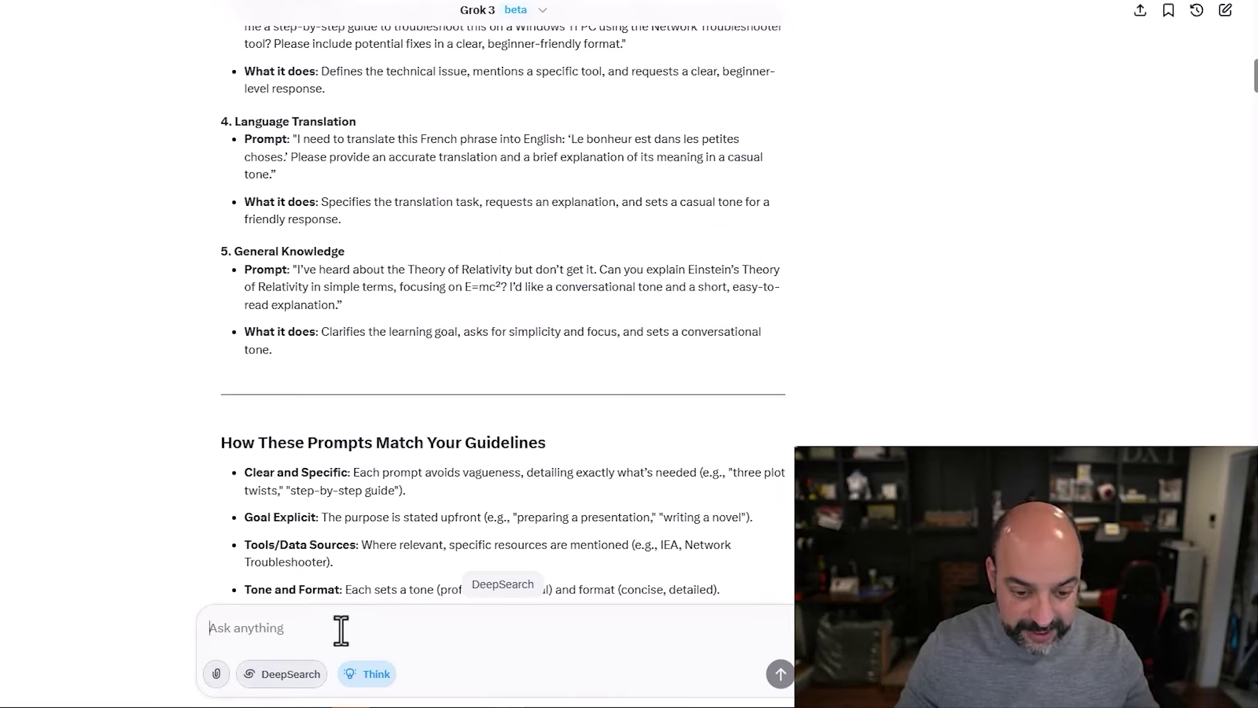
key(ctrl+v)
key(Return)
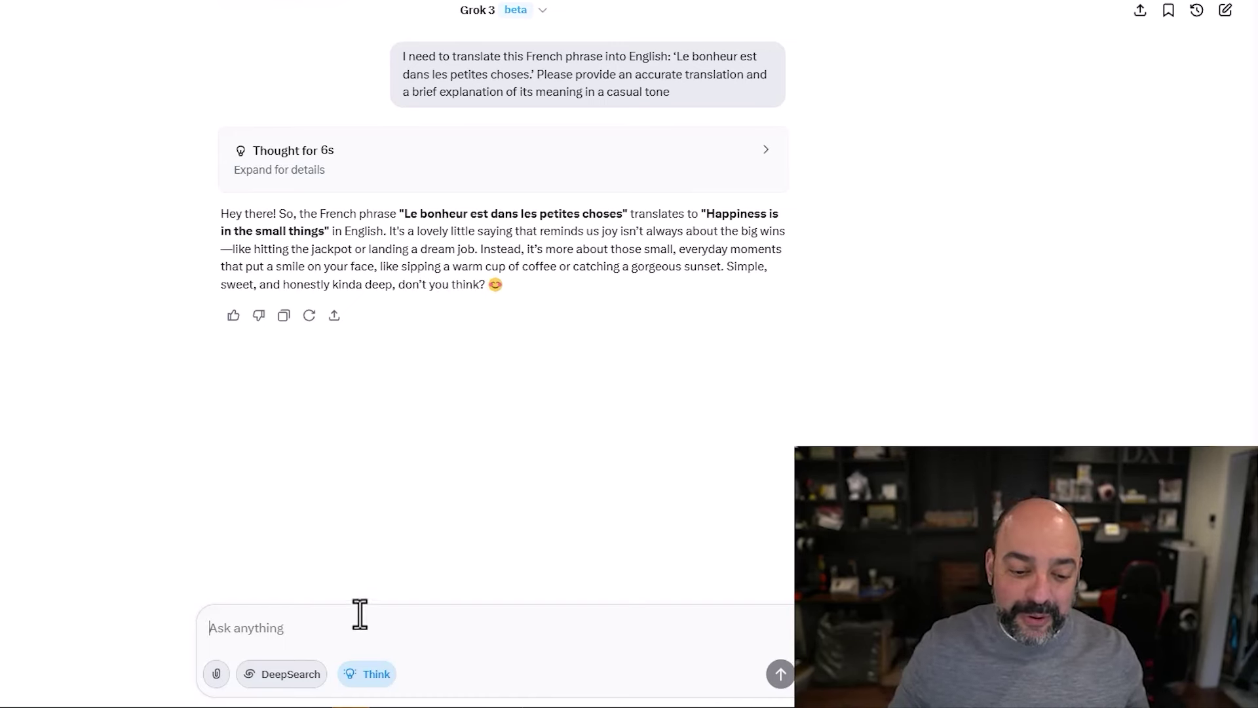
Step: Send the request "help me know create a promopt to show oiff your coding skills"
text(he)
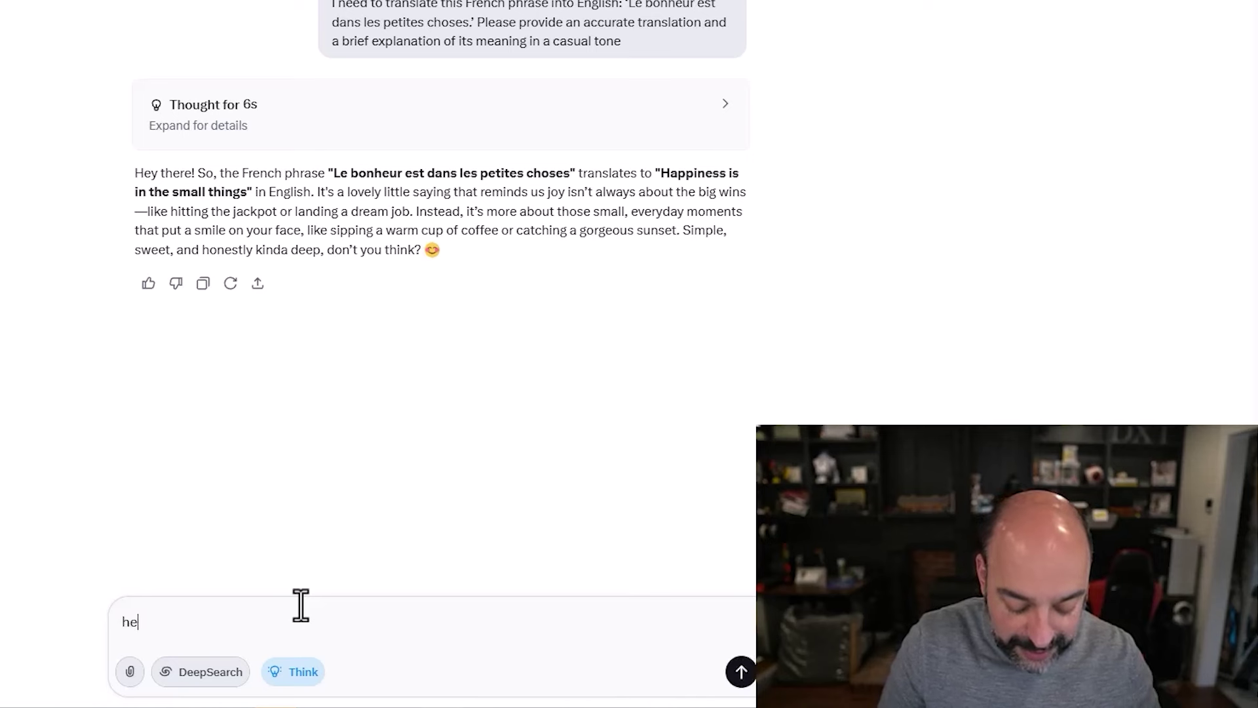
text(lp me know create a )
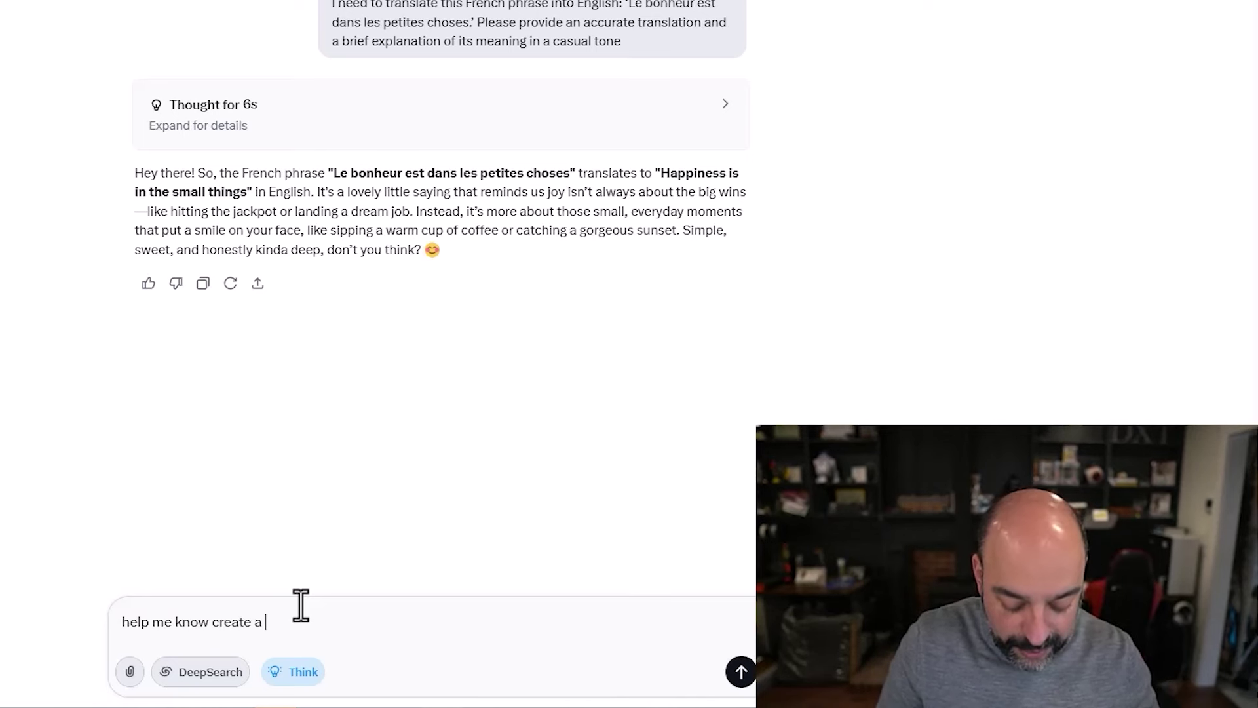
text(promopt to show oiff yo)
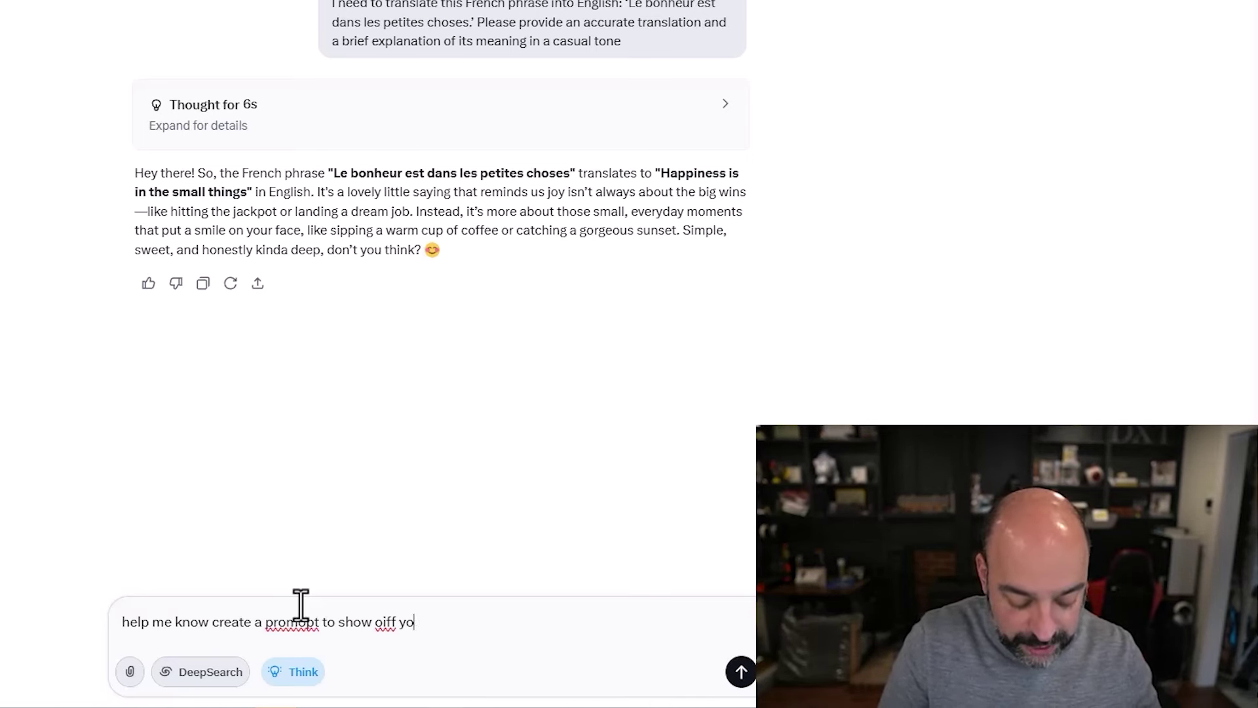
text(ur coding skills)
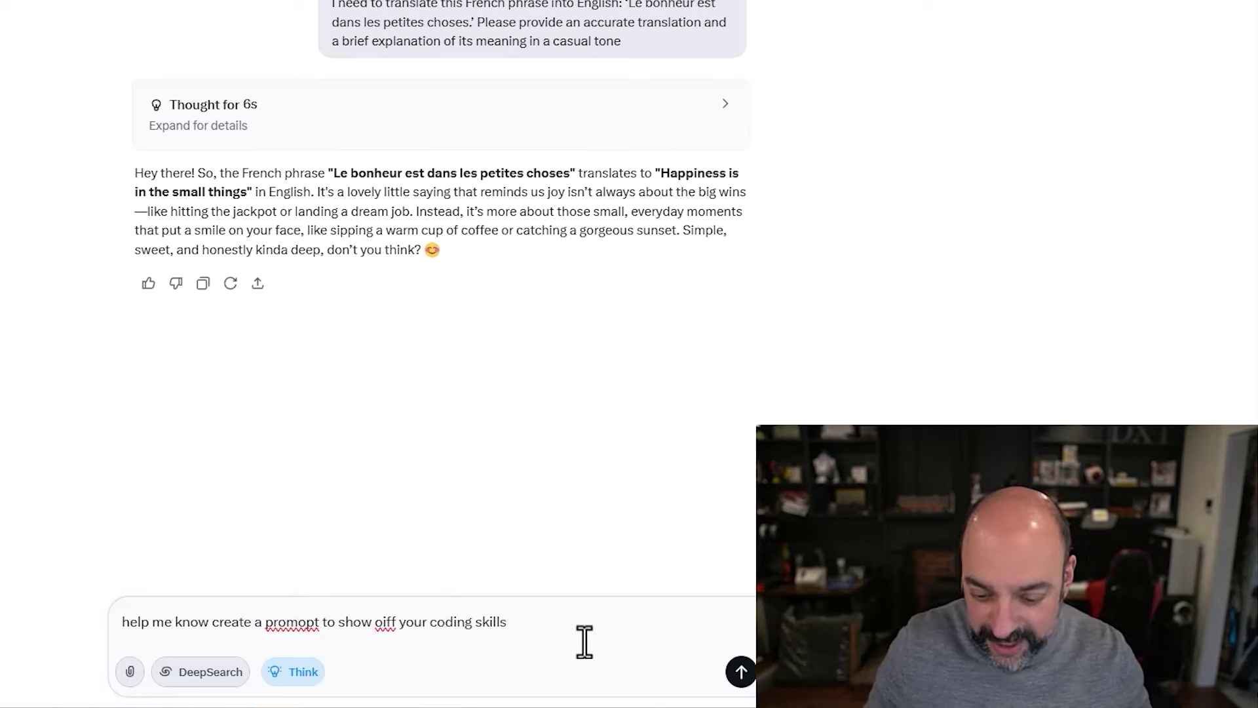
key(Return)
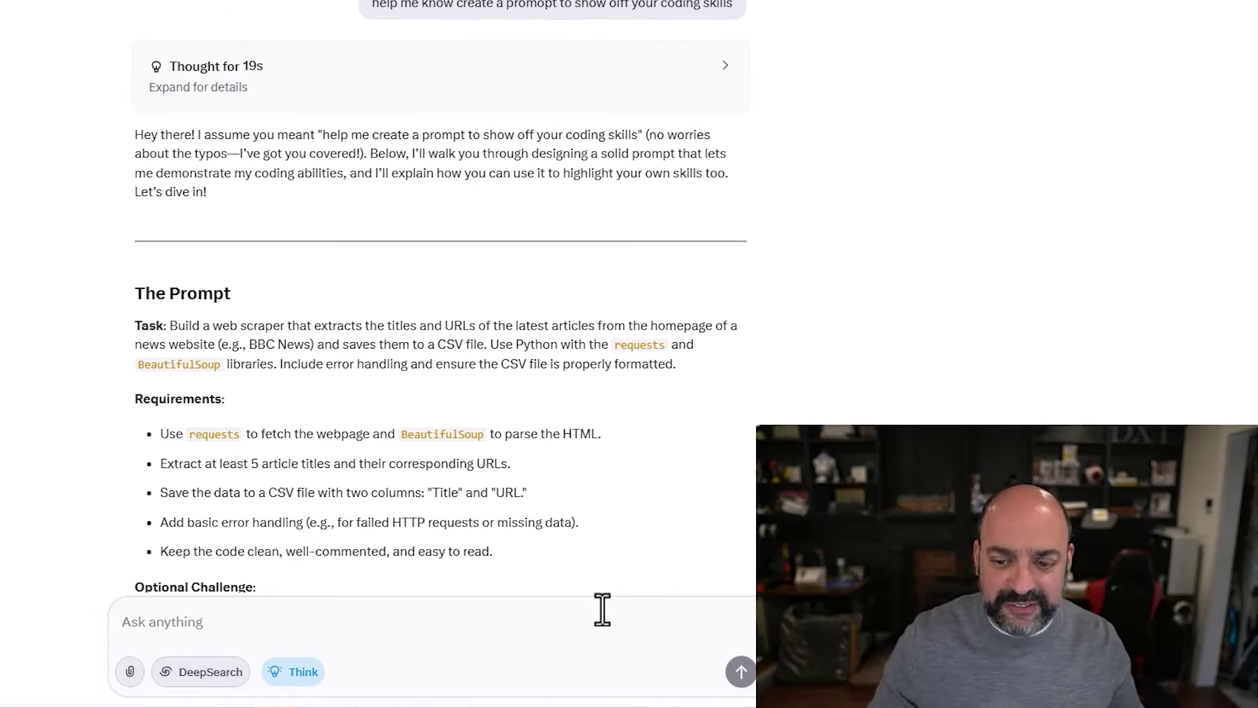
Step: Review the generated web scraper coding prompt, from its requirements and step-by-step breakdown through the sample code to the closing tips
scroll(606, 541, down, 9)
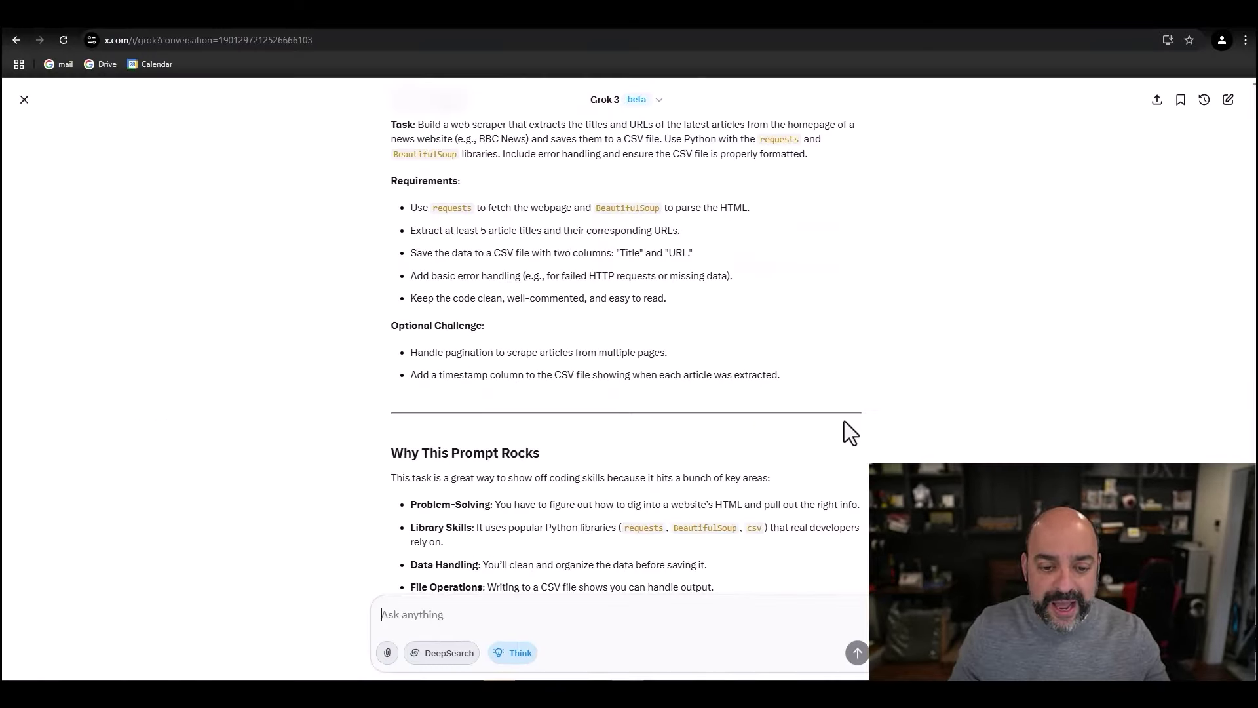
scroll(717, 375, down, 6)
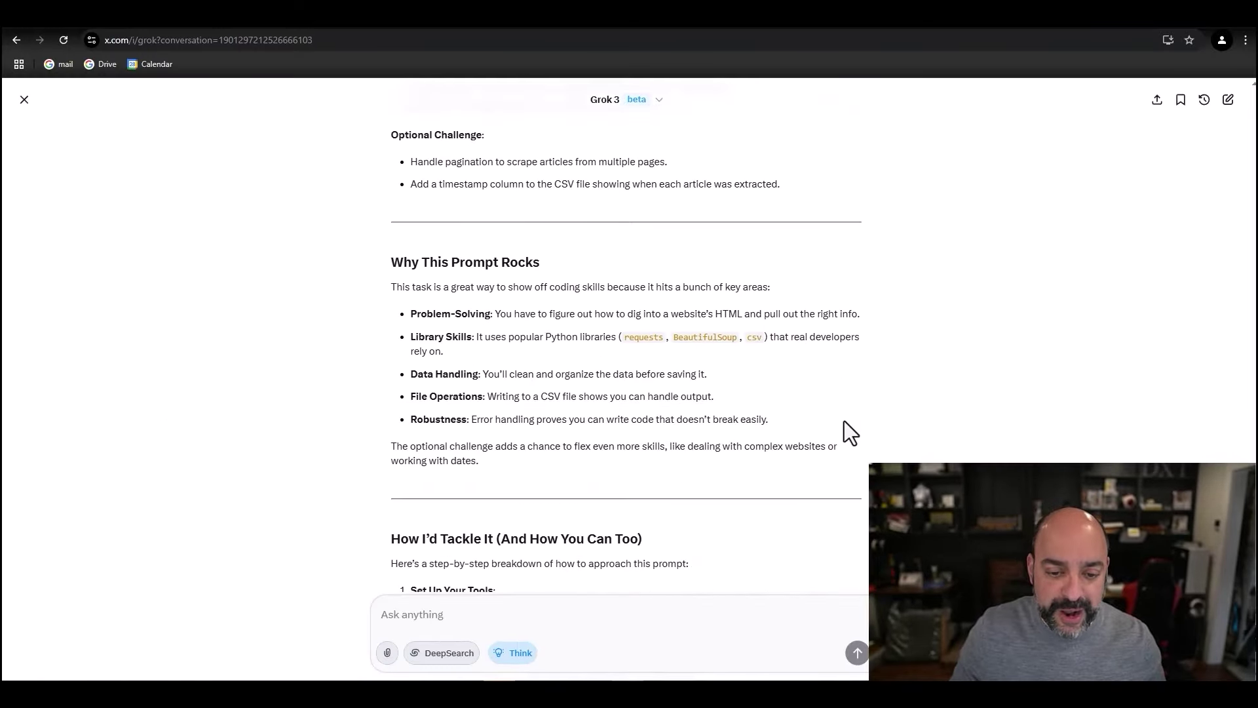
scroll(576, 293, up, 3)
scroll(652, 329, down, 4)
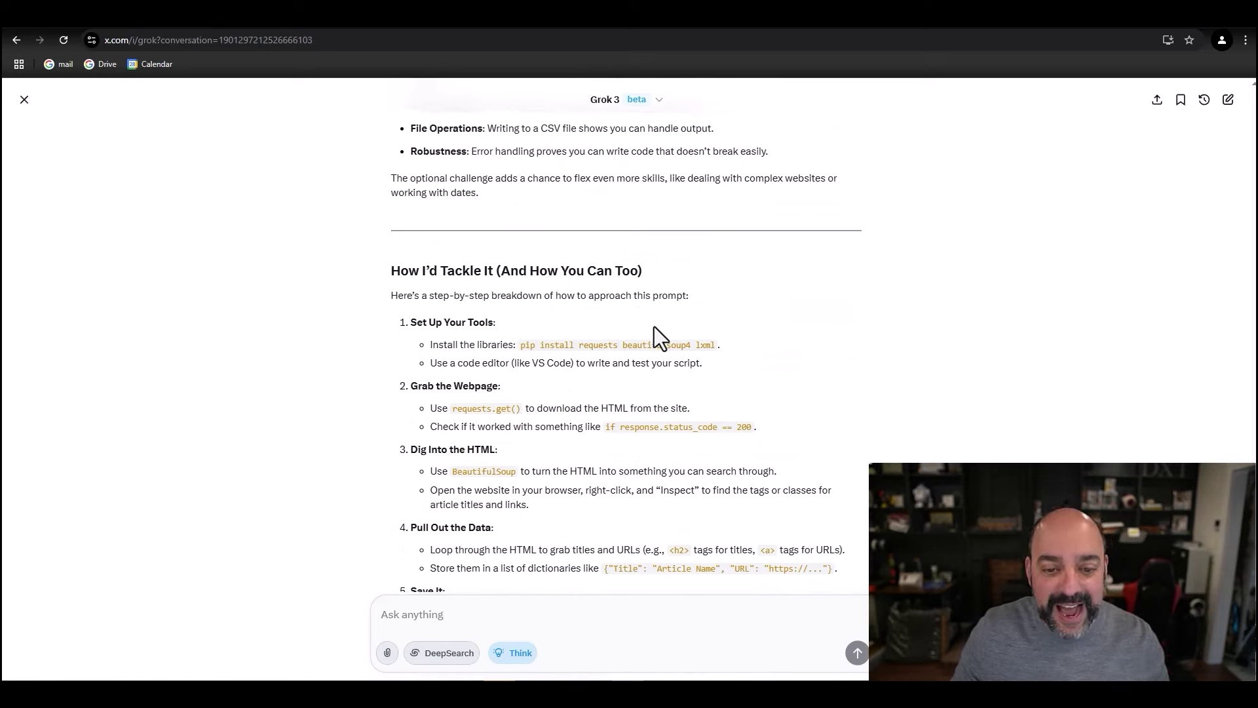
scroll(654, 326, down, 3)
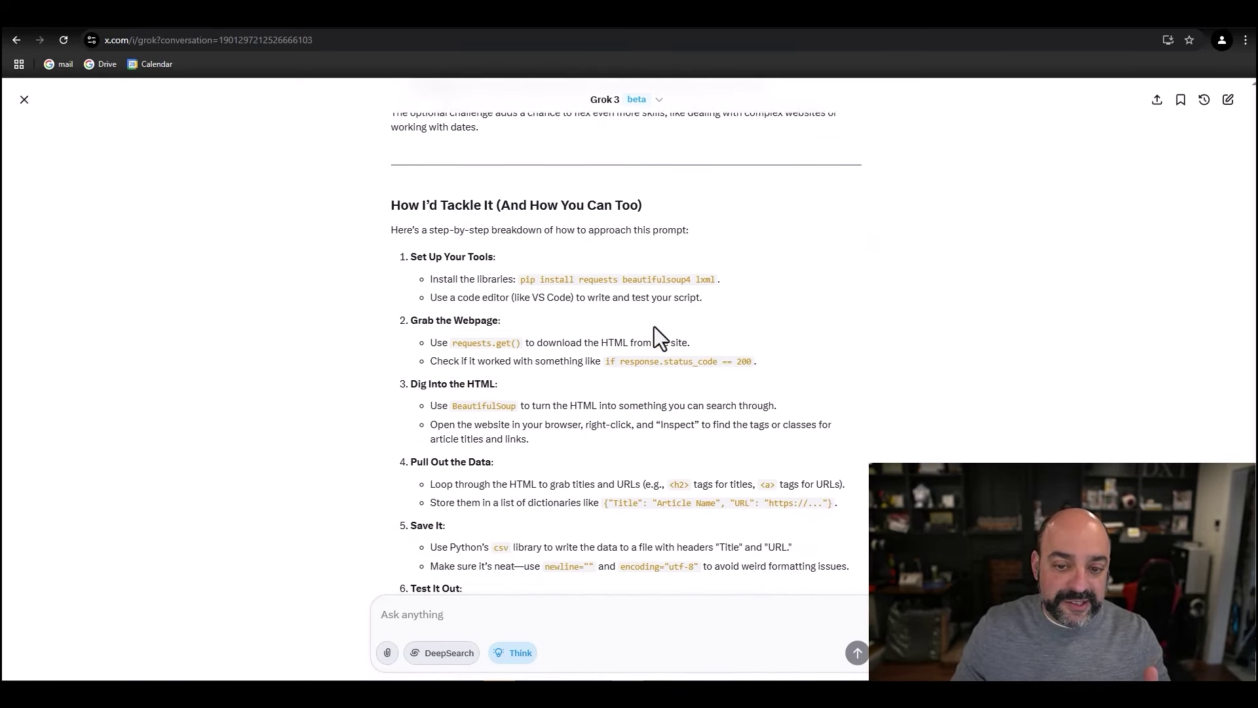
scroll(656, 330, down, 7)
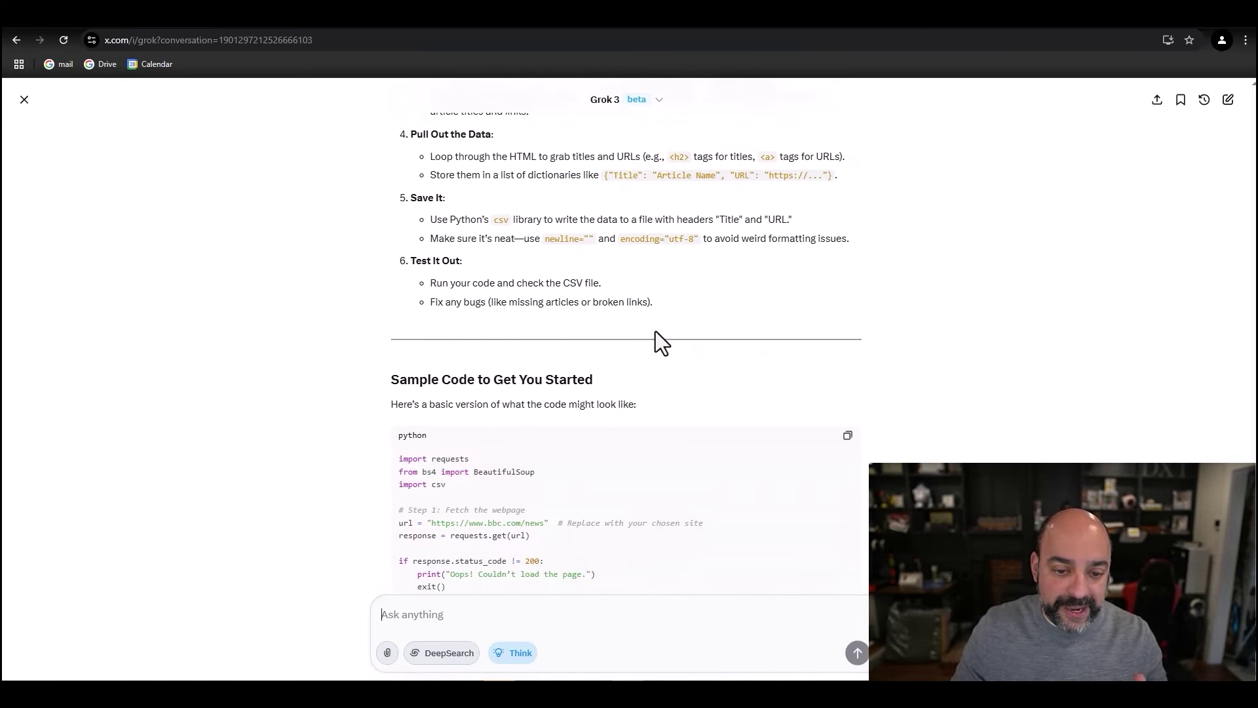
scroll(657, 333, down, 6)
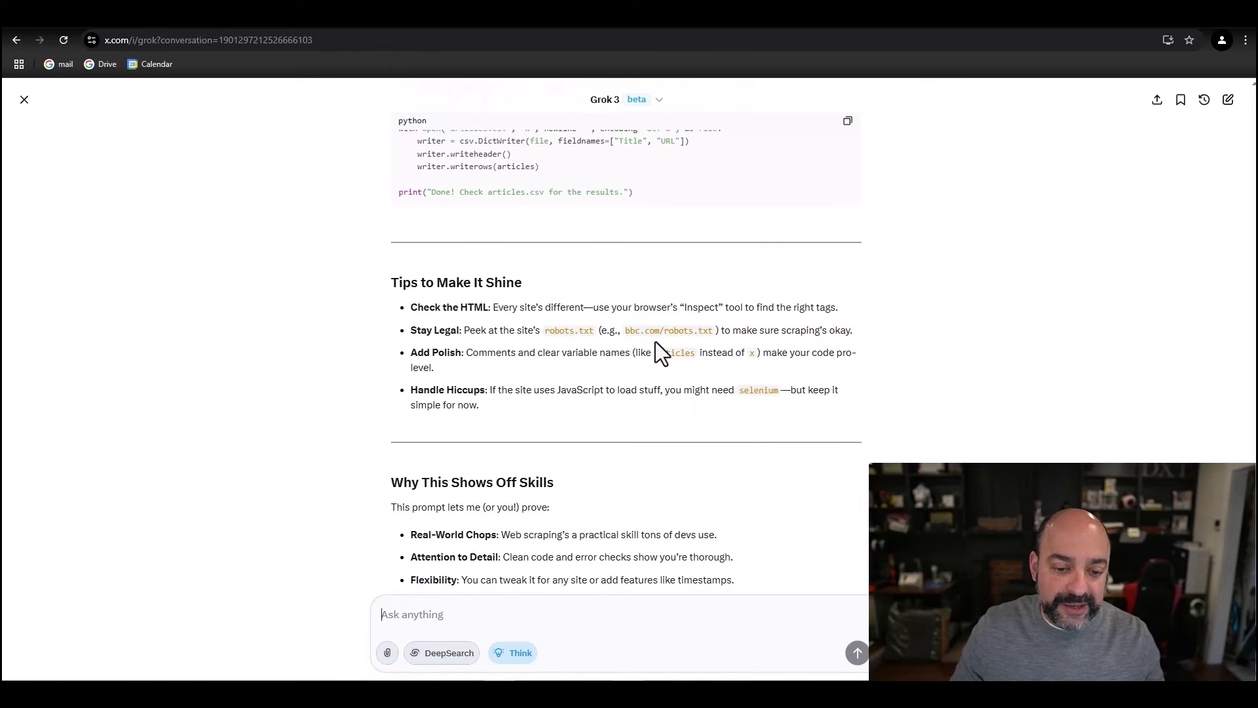
scroll(655, 341, down, 2)
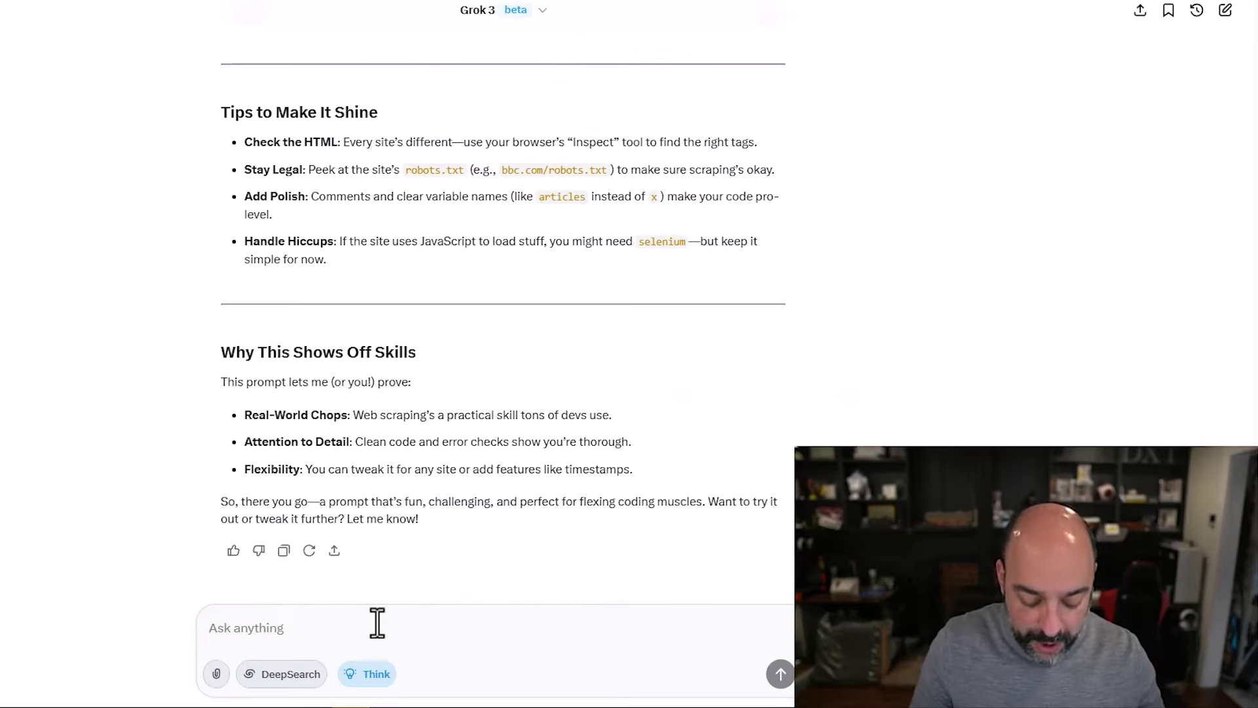
Step: Send the follow-up request "ok lets maek anotehr example with html so we c an get this up quickly"
click(521, 619)
text(ok )
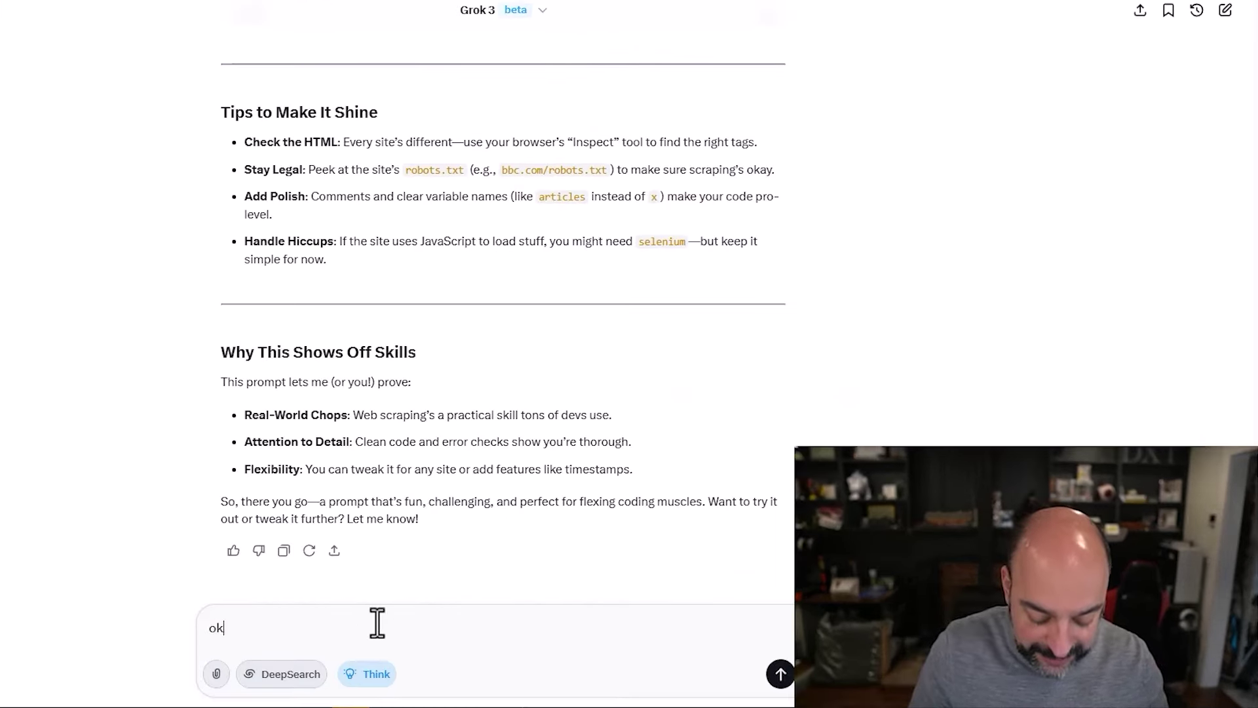
text(lets maek anotehr)
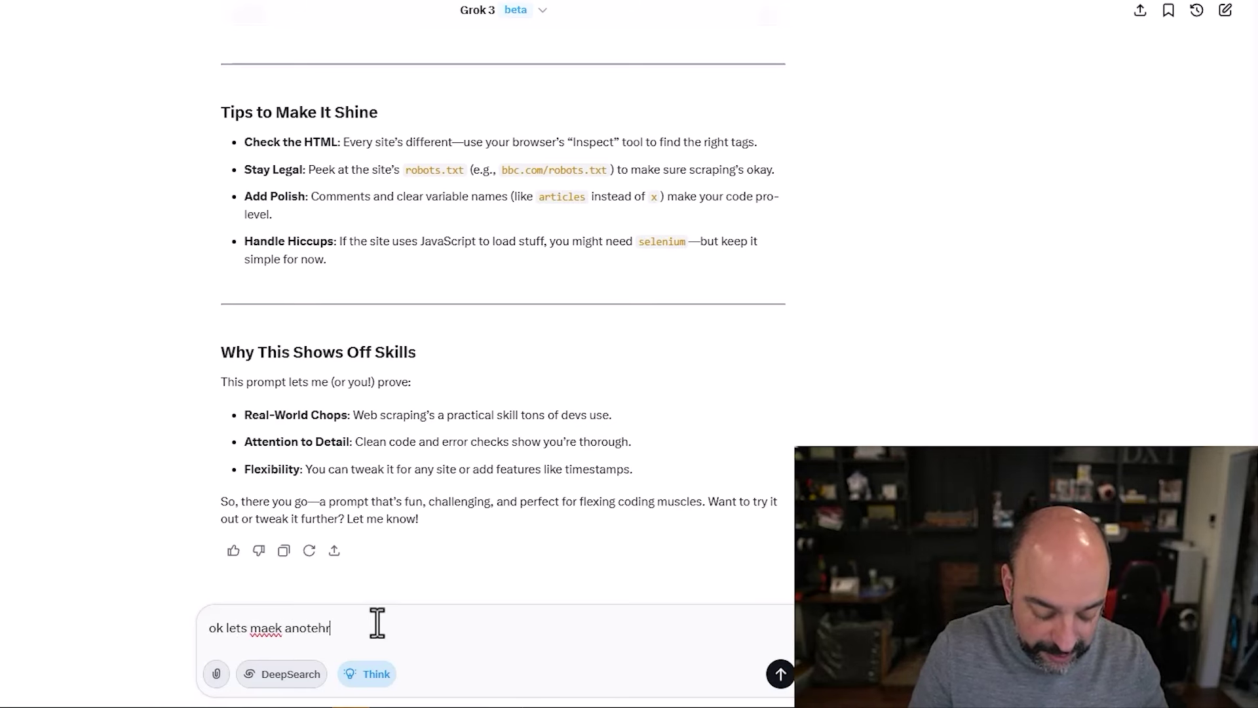
text( example with html so we c an get this)
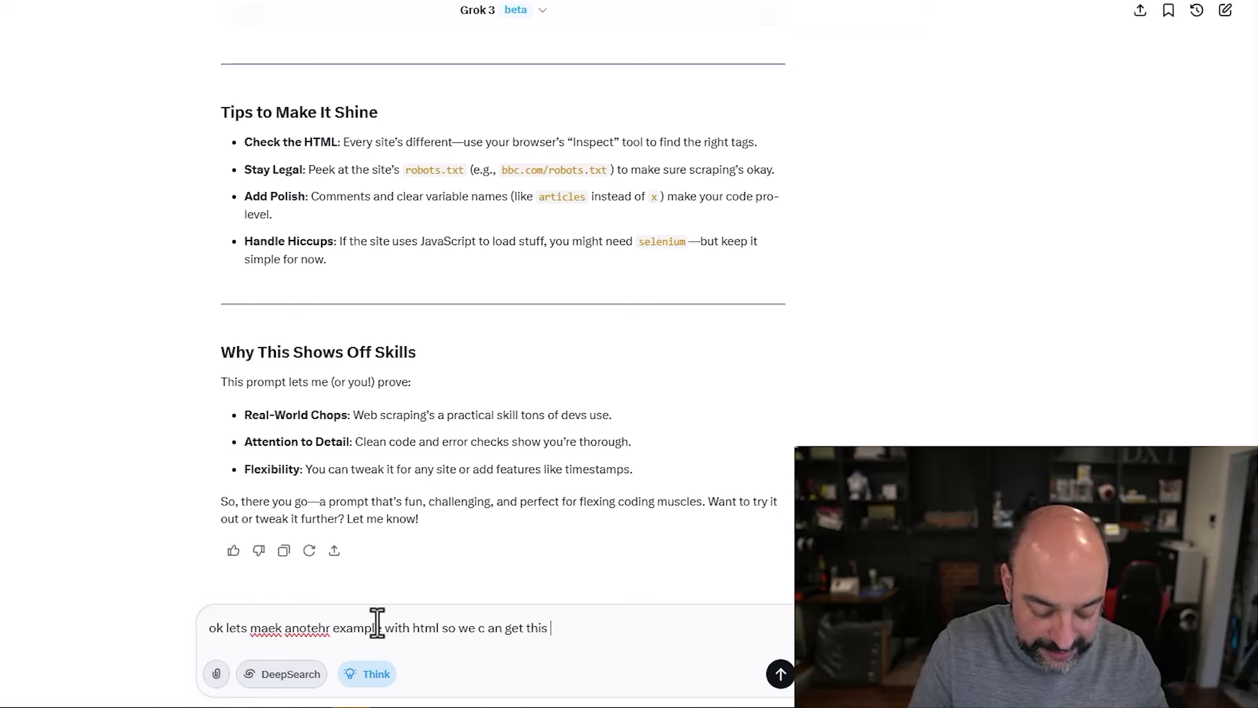
text( up quickl)
text(y)
key(Return)
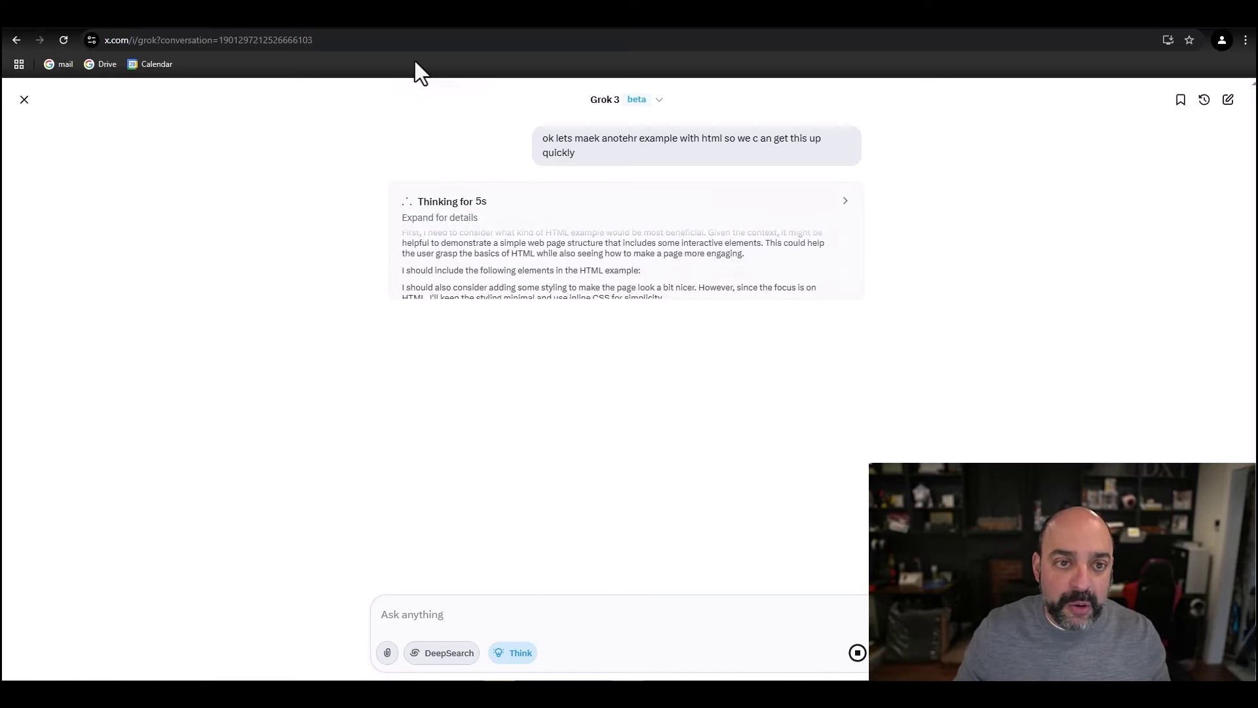
Step: Search Google for "html preview" in a new browser tab and open the HTML Code Editor - Instant Preview site
key(ctrl+t)
text(html prv)
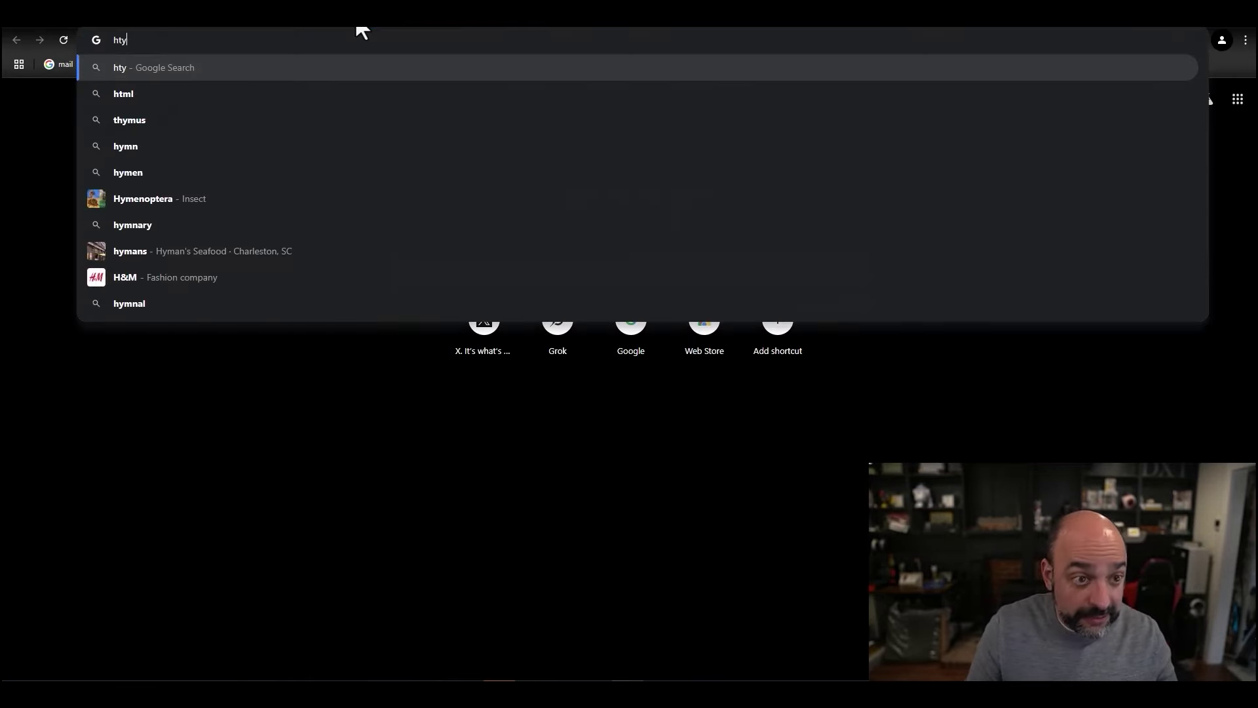
key(BackSpace)
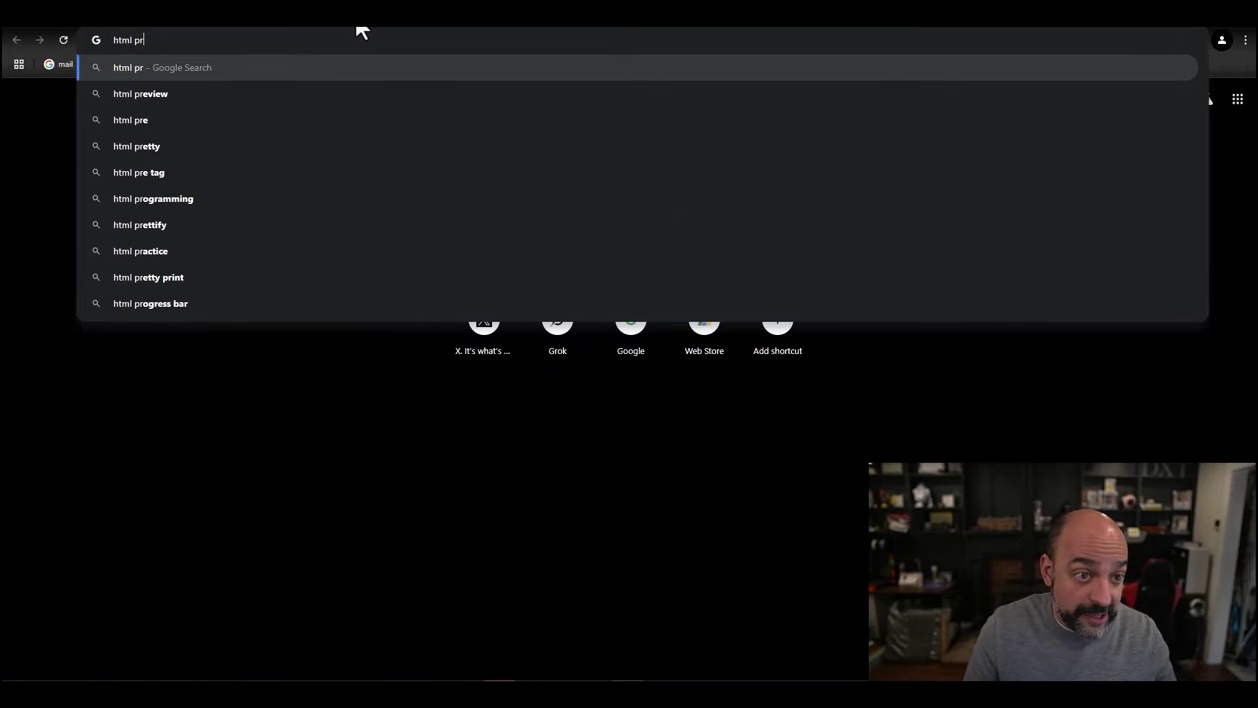
text(eview)
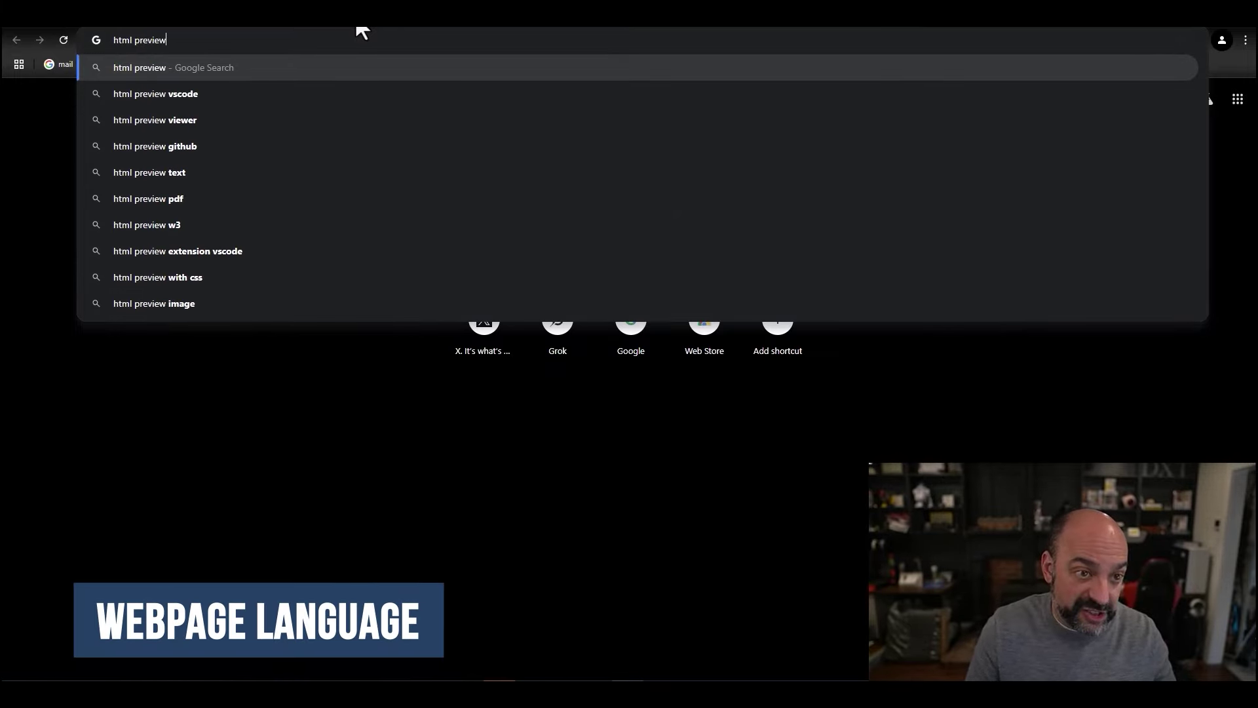
key(Return)
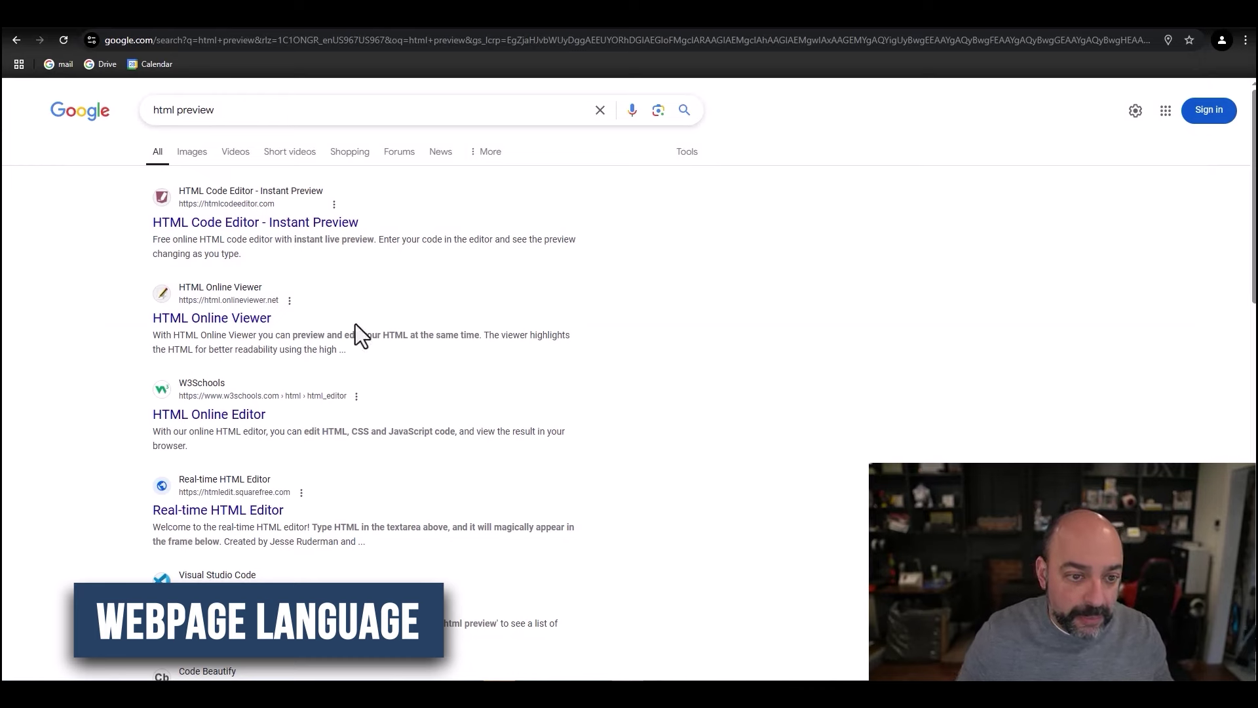
click(292, 224)
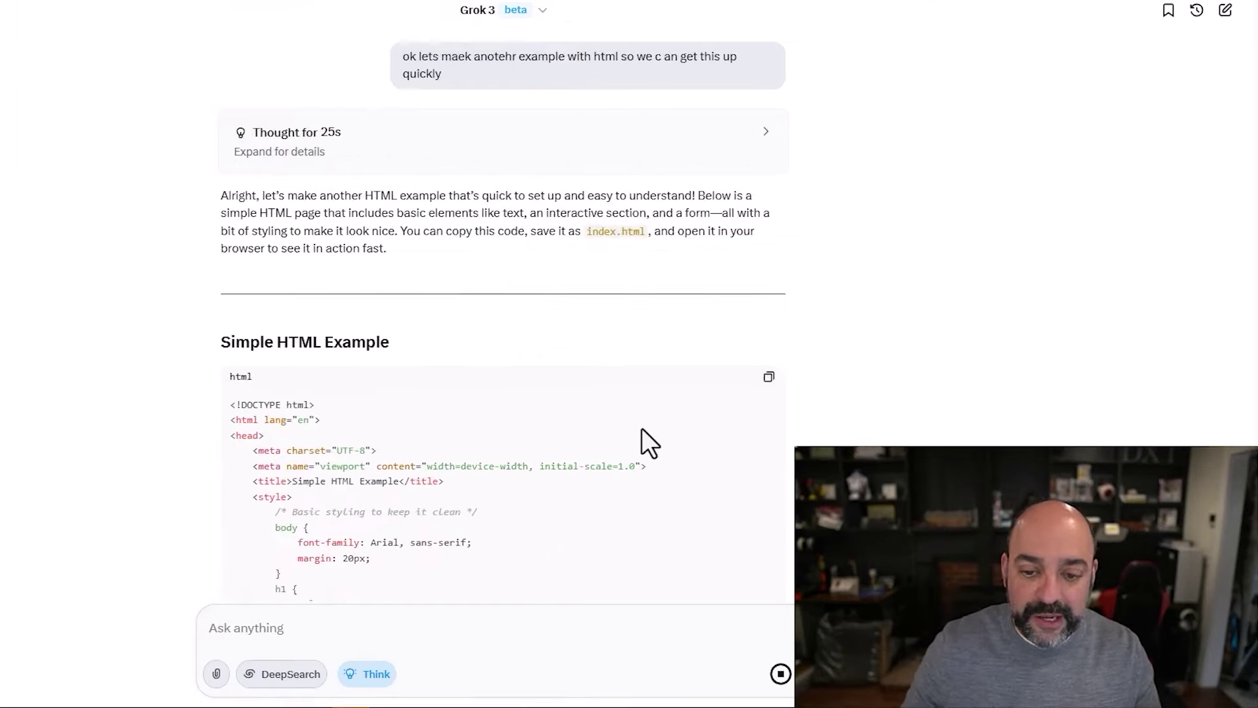
Step: Review Grok's HTML answer and its explanation, and copy the full Simple HTML Example code
scroll(747, 435, down, 4)
scroll(747, 434, up, 4)
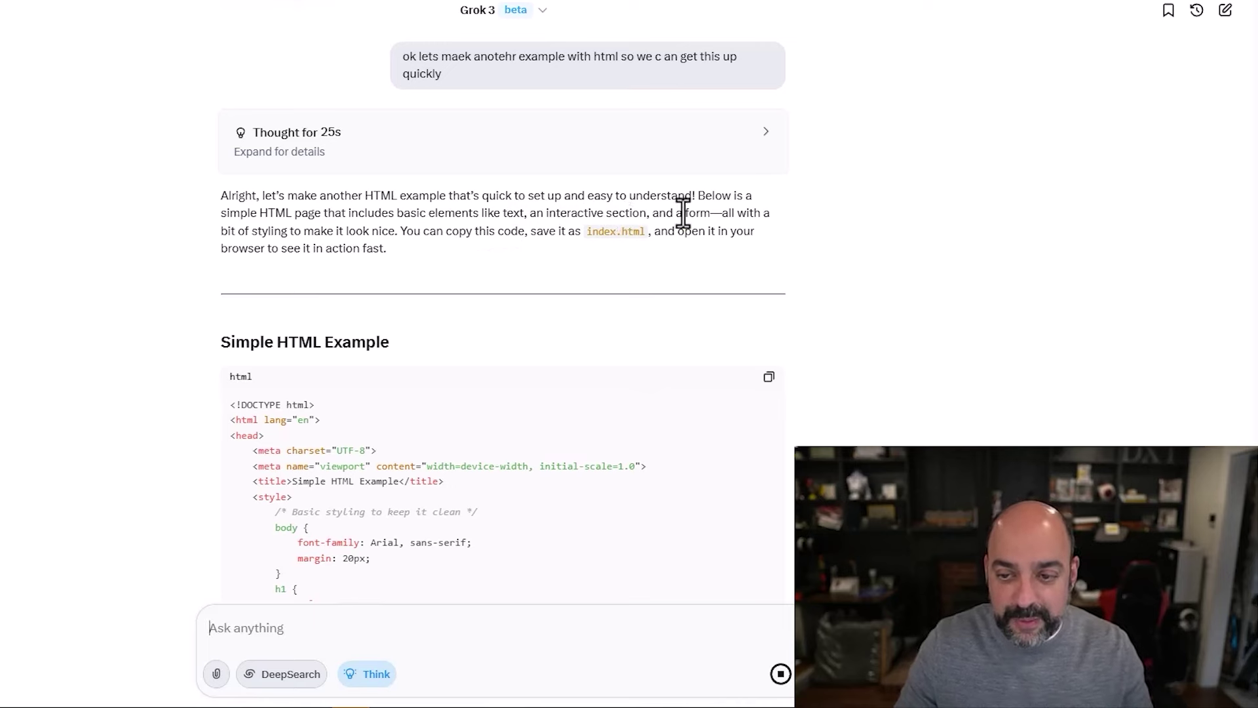
scroll(655, 234, down, 12)
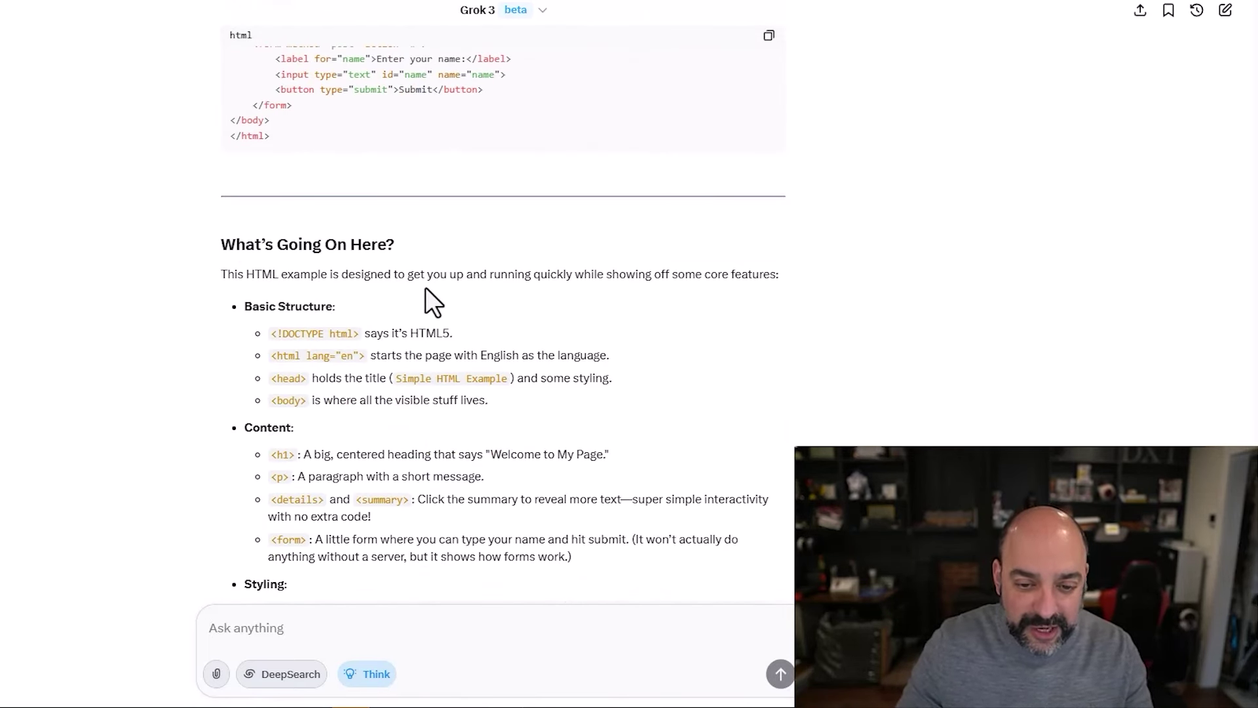
scroll(656, 283, down, 5)
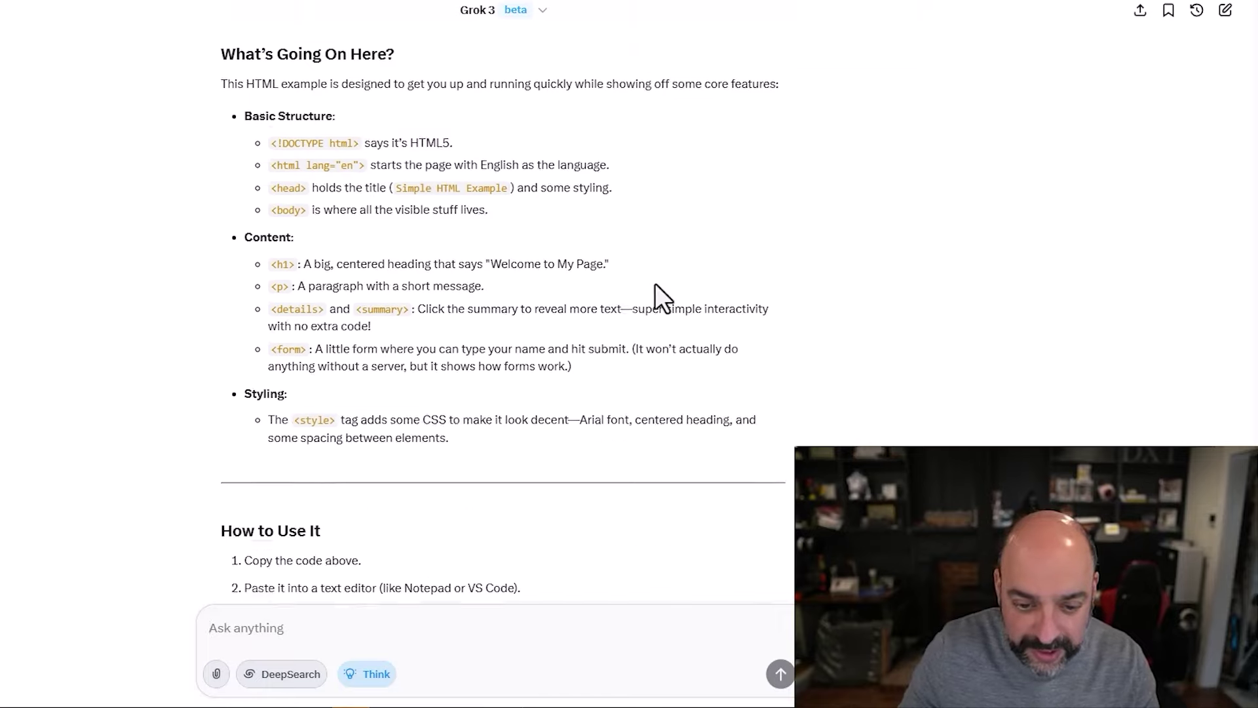
scroll(655, 283, up, 4)
scroll(655, 285, up, 10)
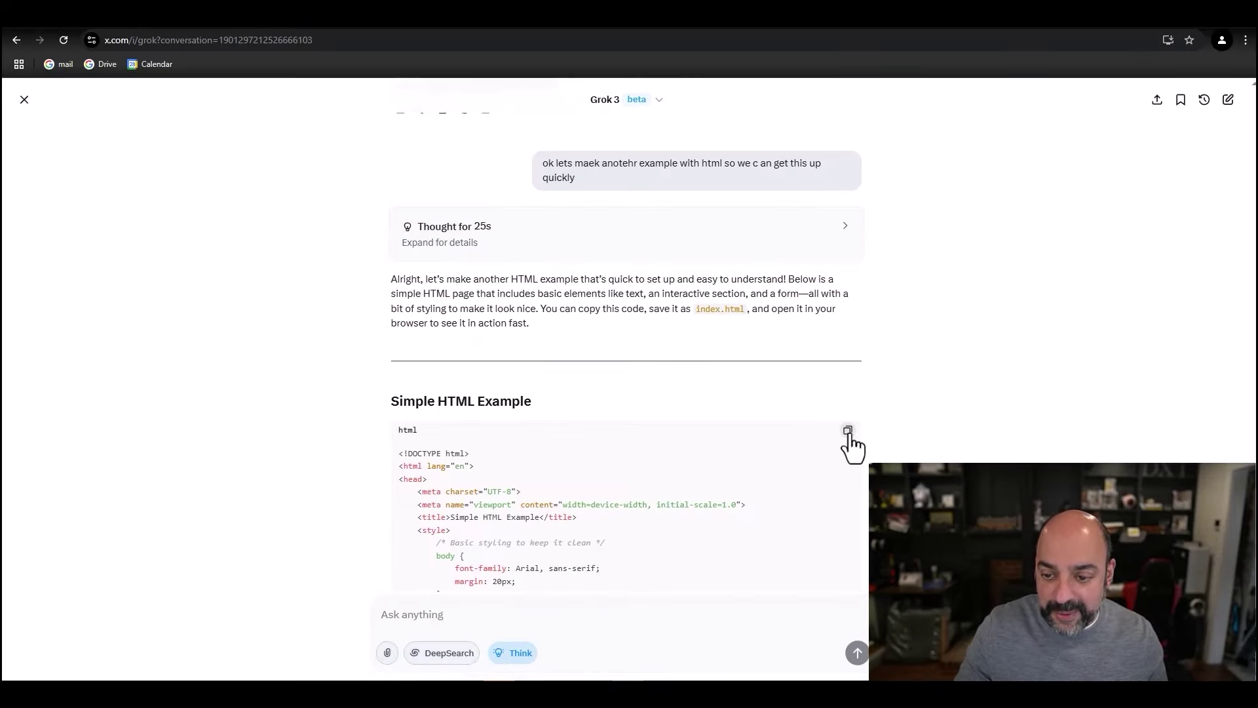
click(849, 432)
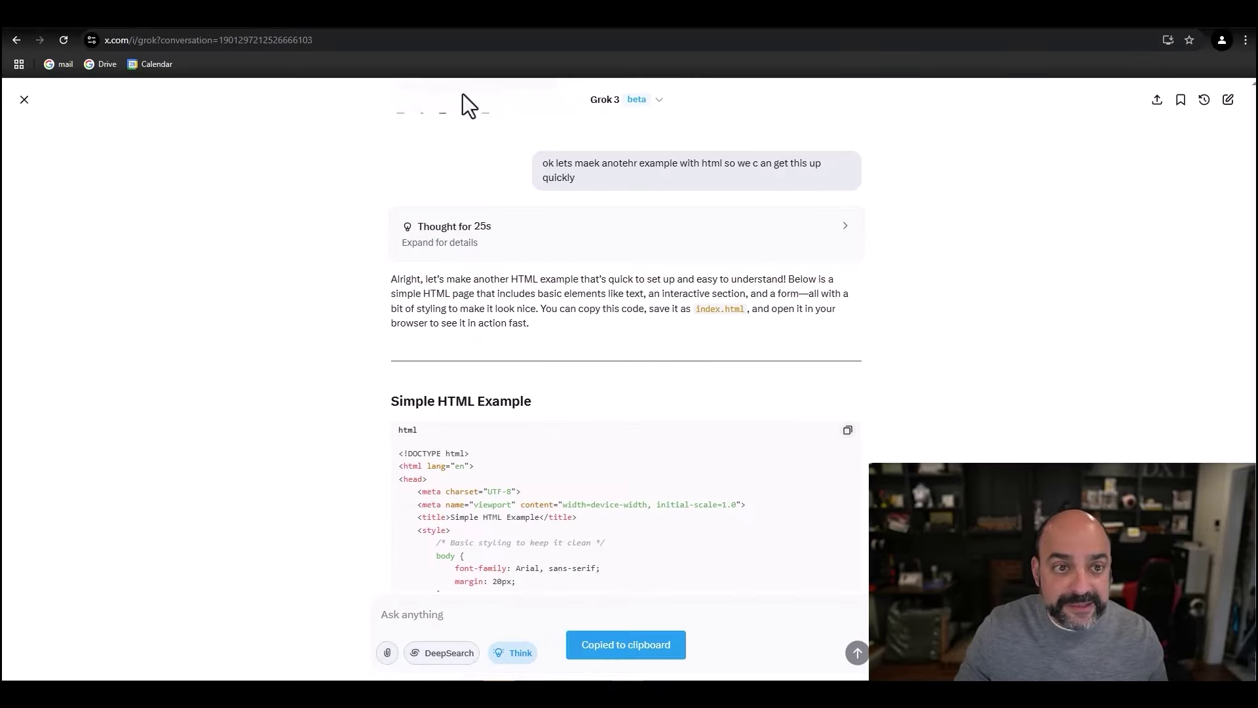
Step: Replace all the sample source in HTML Code Editor with the copied Simple HTML Example code
click(400, 18)
click(332, 399)
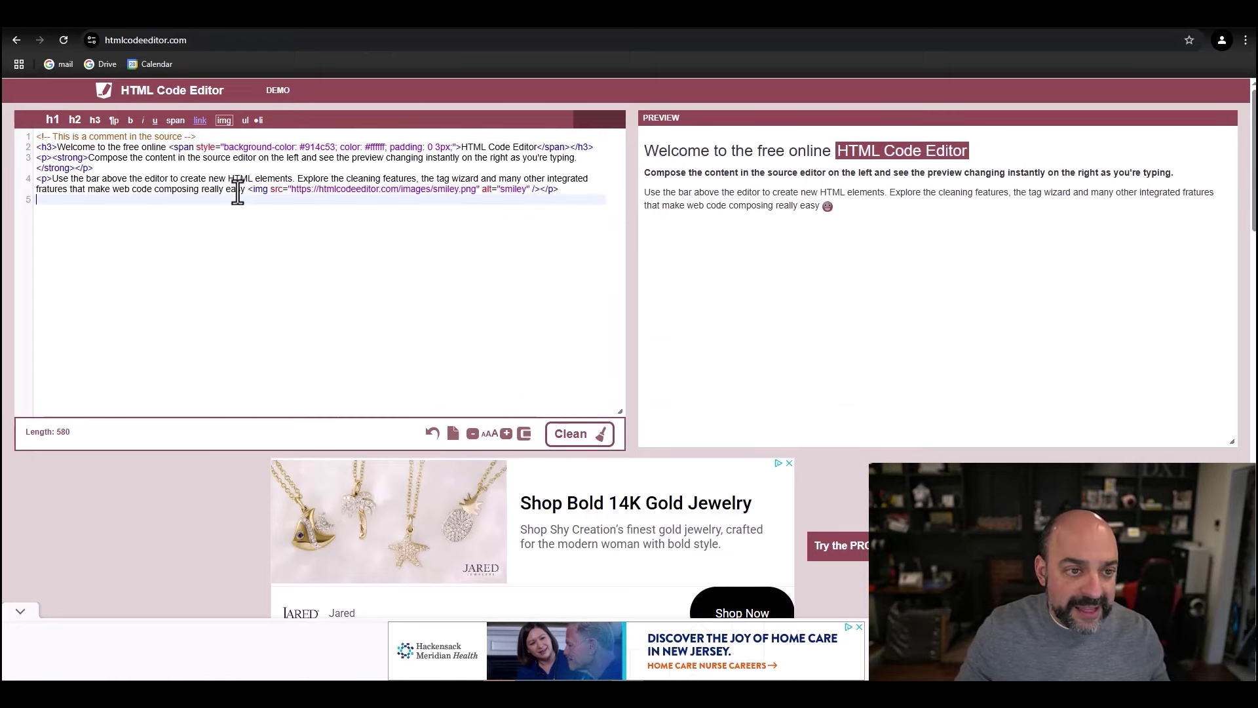
key(ctrl+a)
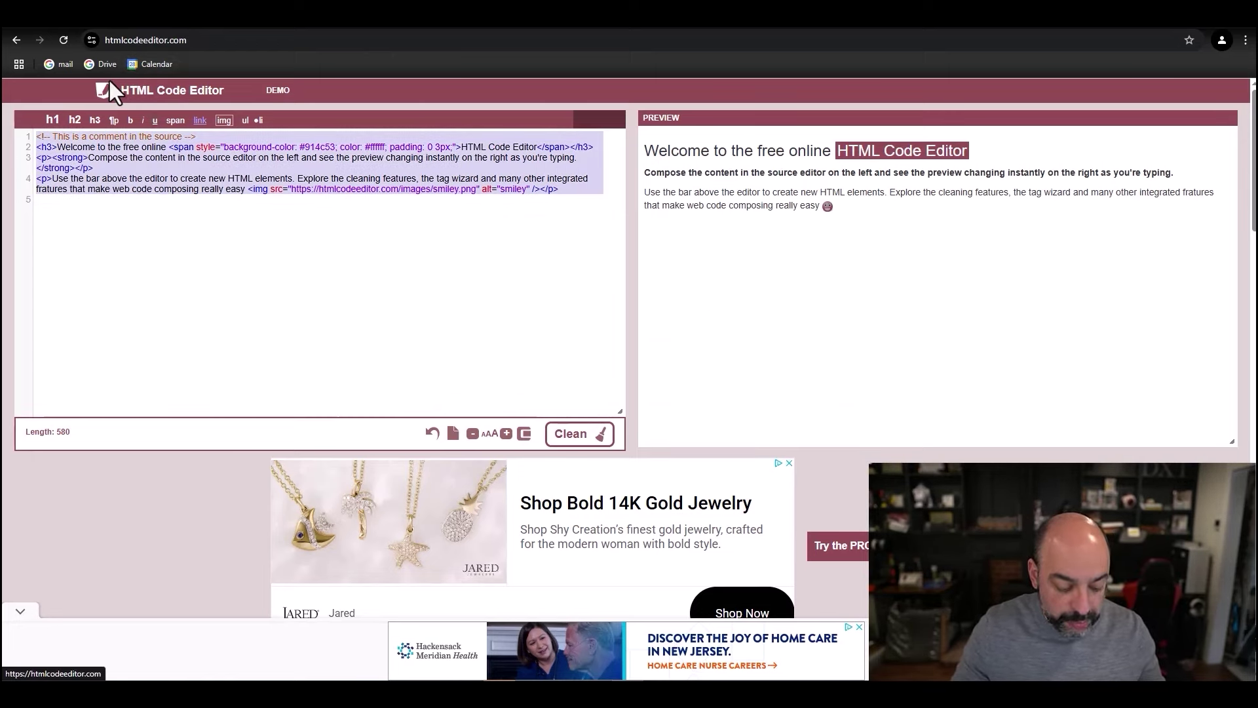
key(ctrl+v)
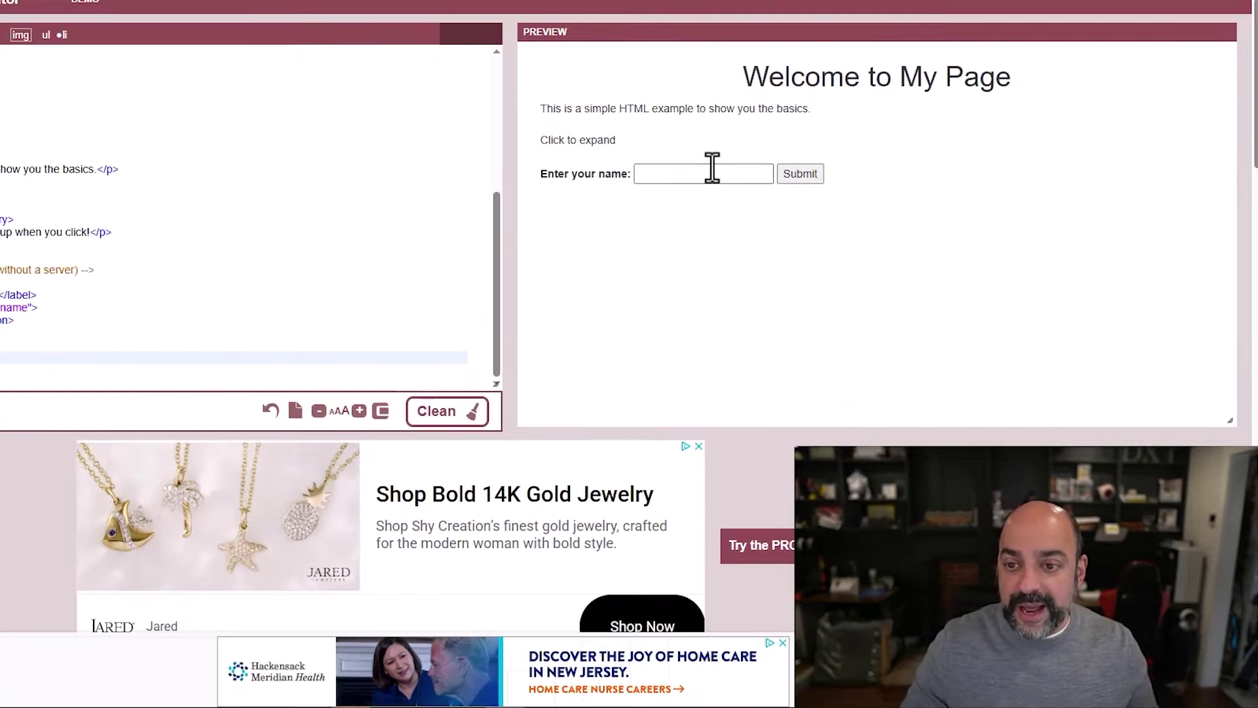
Step: Test the previewed page's form by filling the name field with the suggestion "Speakers" and submitting it
click(711, 169)
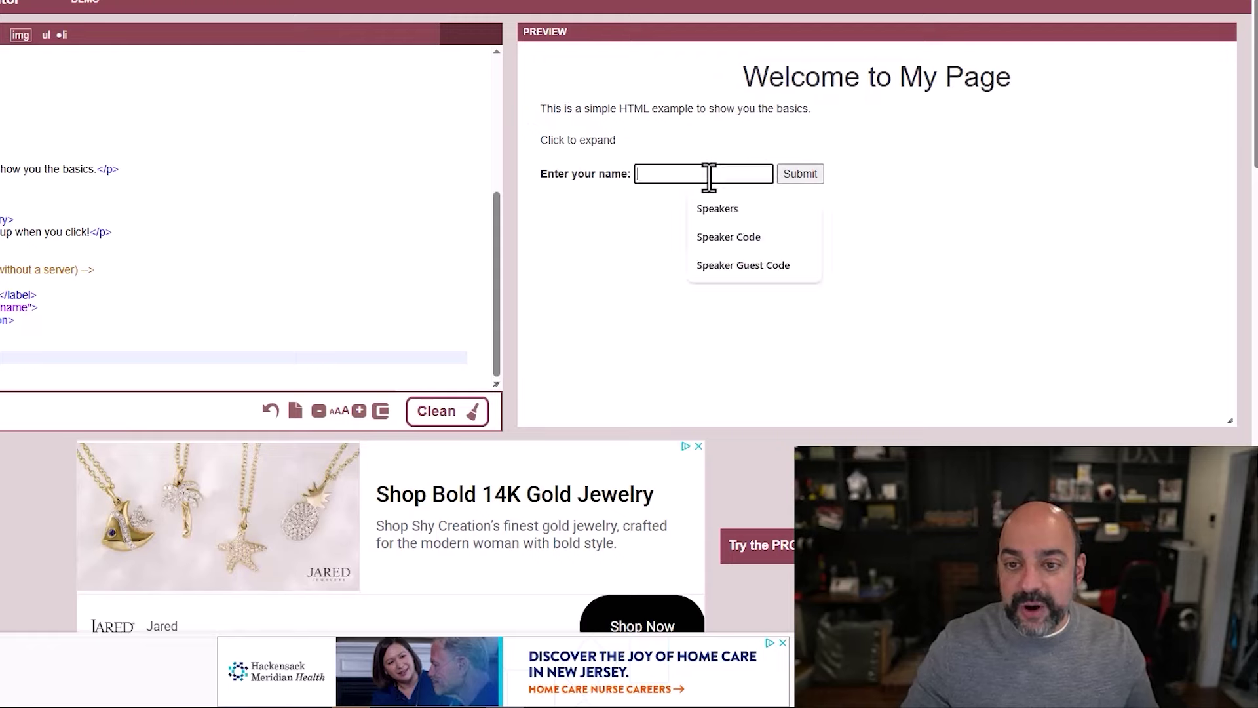
click(736, 211)
click(790, 177)
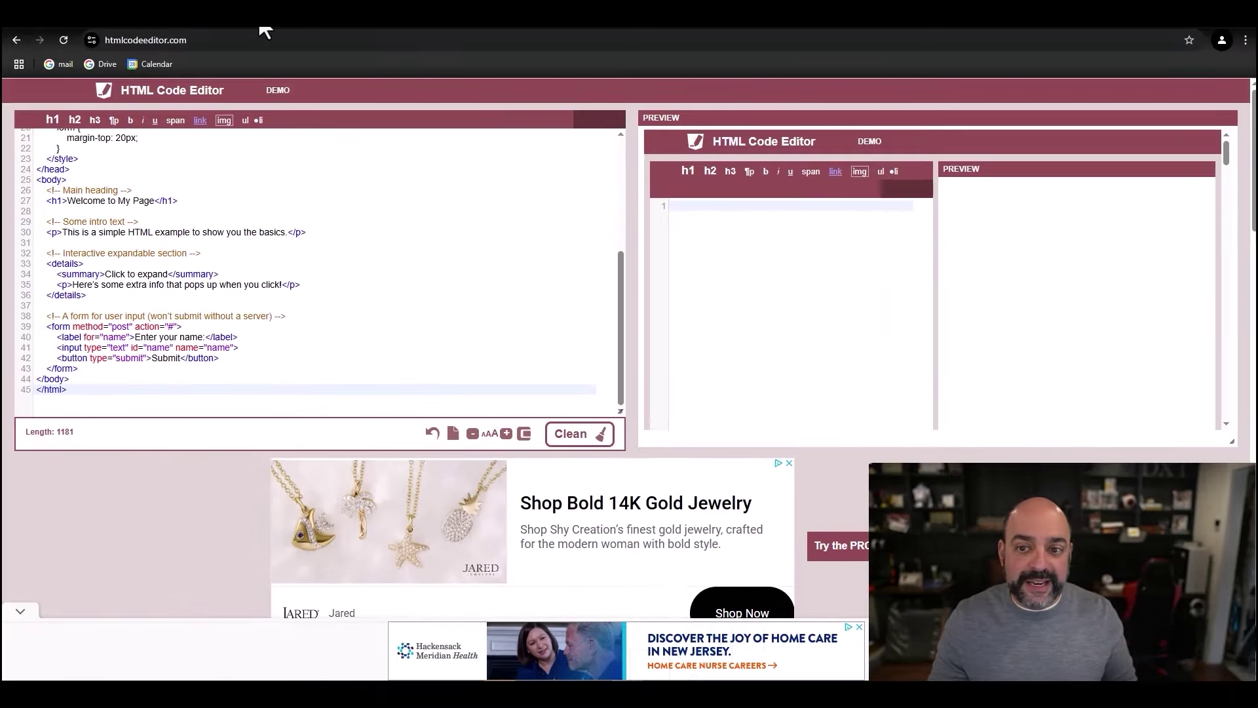
Step: Return to the Grok conversation on X and draft a request for posts, similar channels and a detailed X audience growth plan, referencing the user's website
click(266, 31)
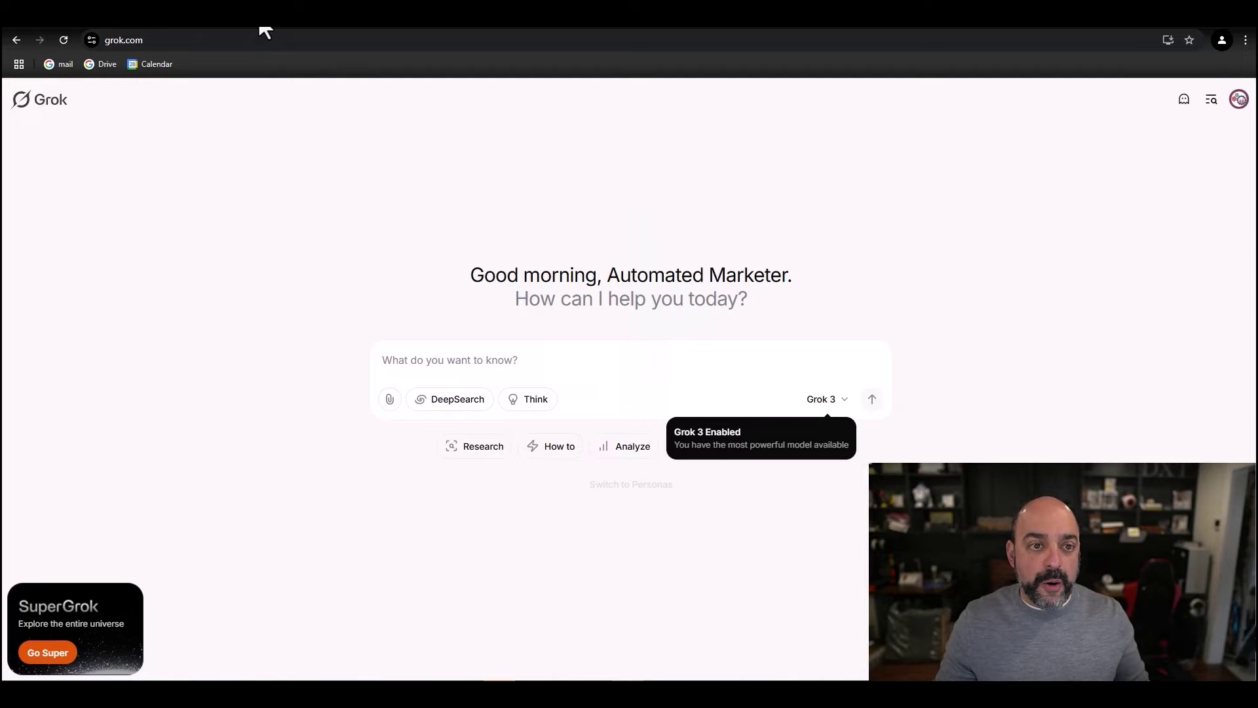
click(124, 27)
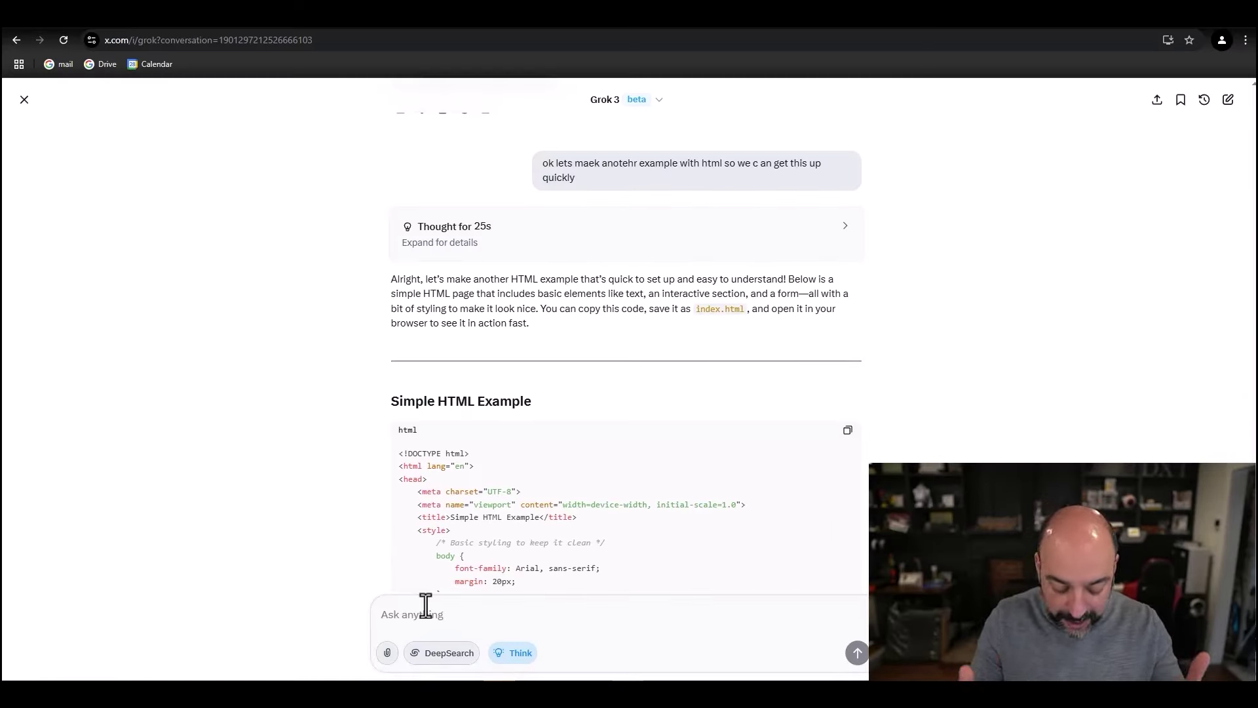
text(I want to grow my X)
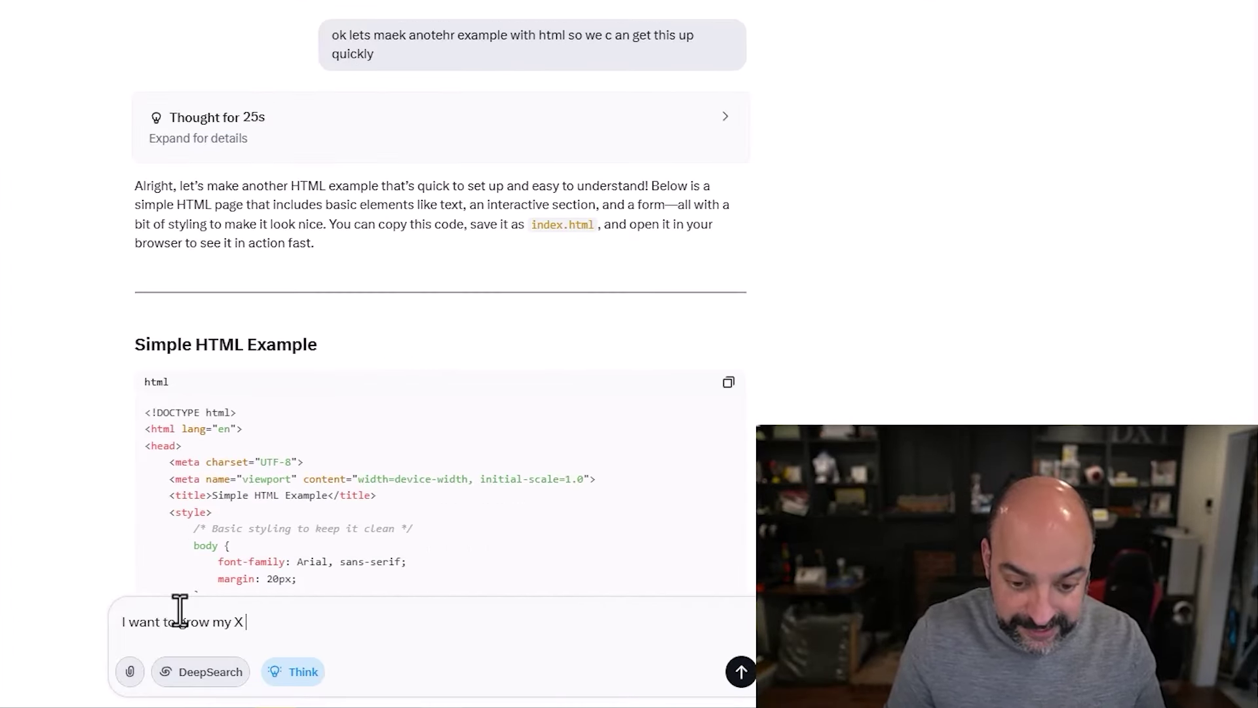
text( accoutn audience and )
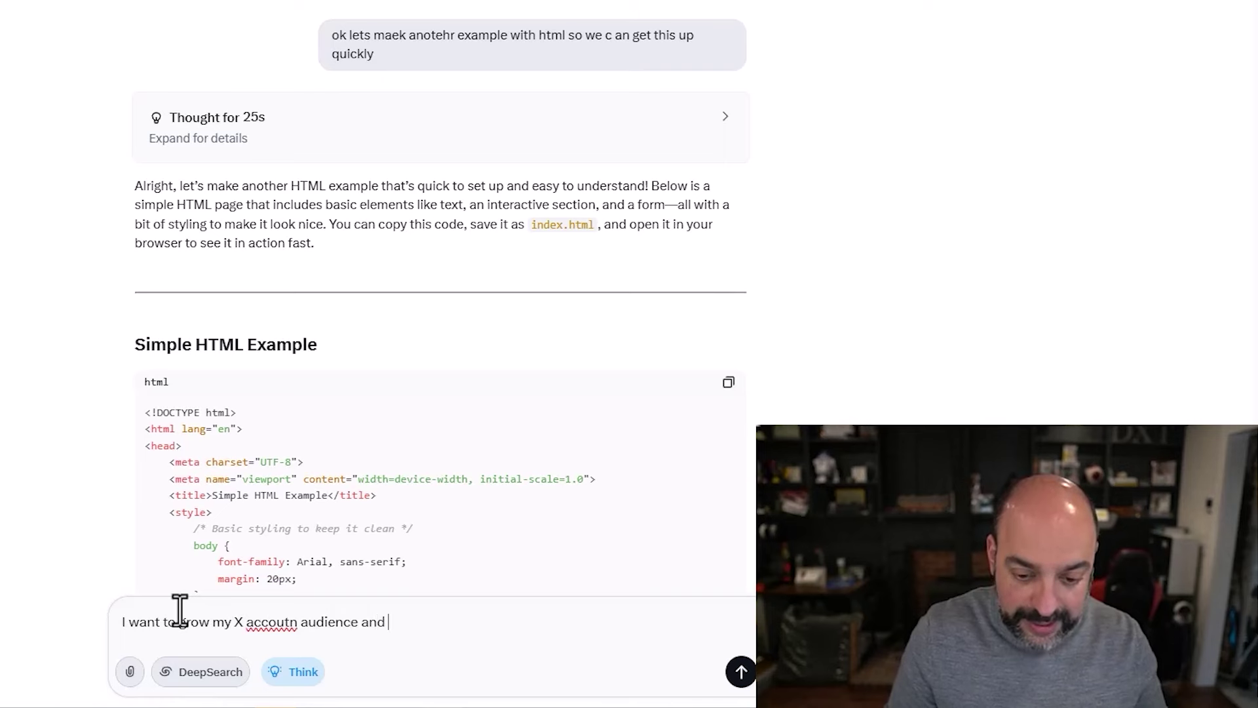
text(become very )
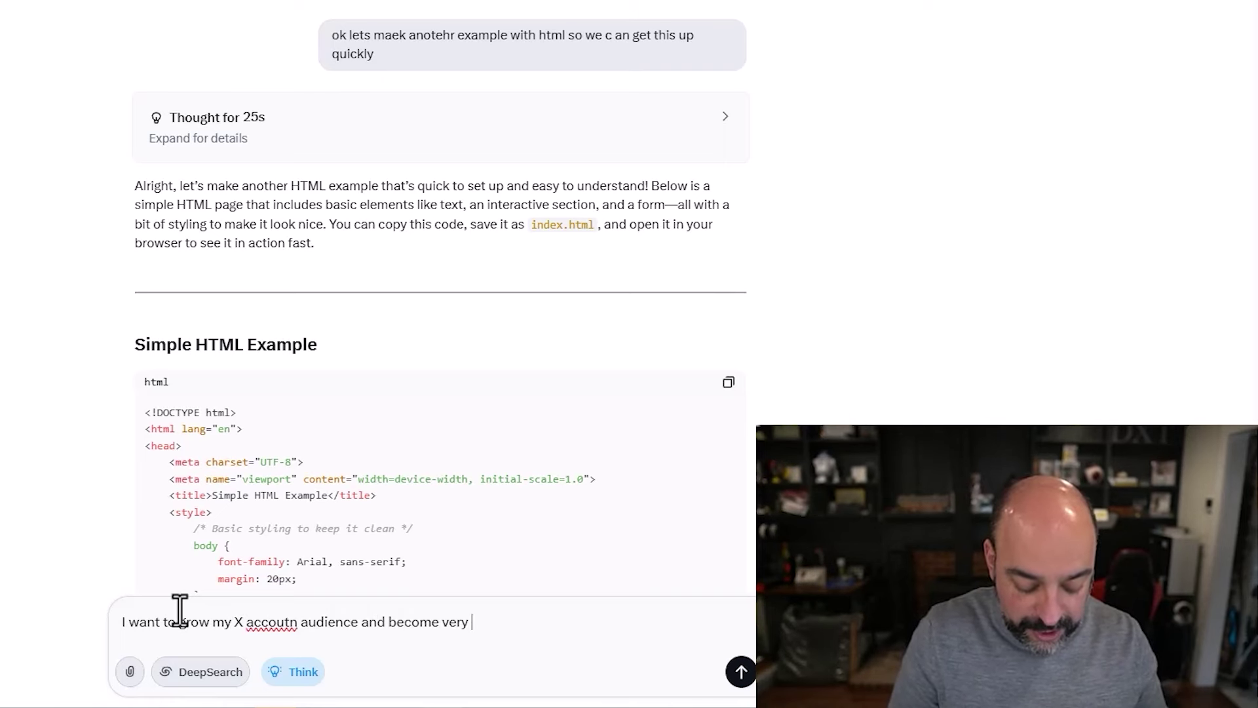
text(goods at posting and )
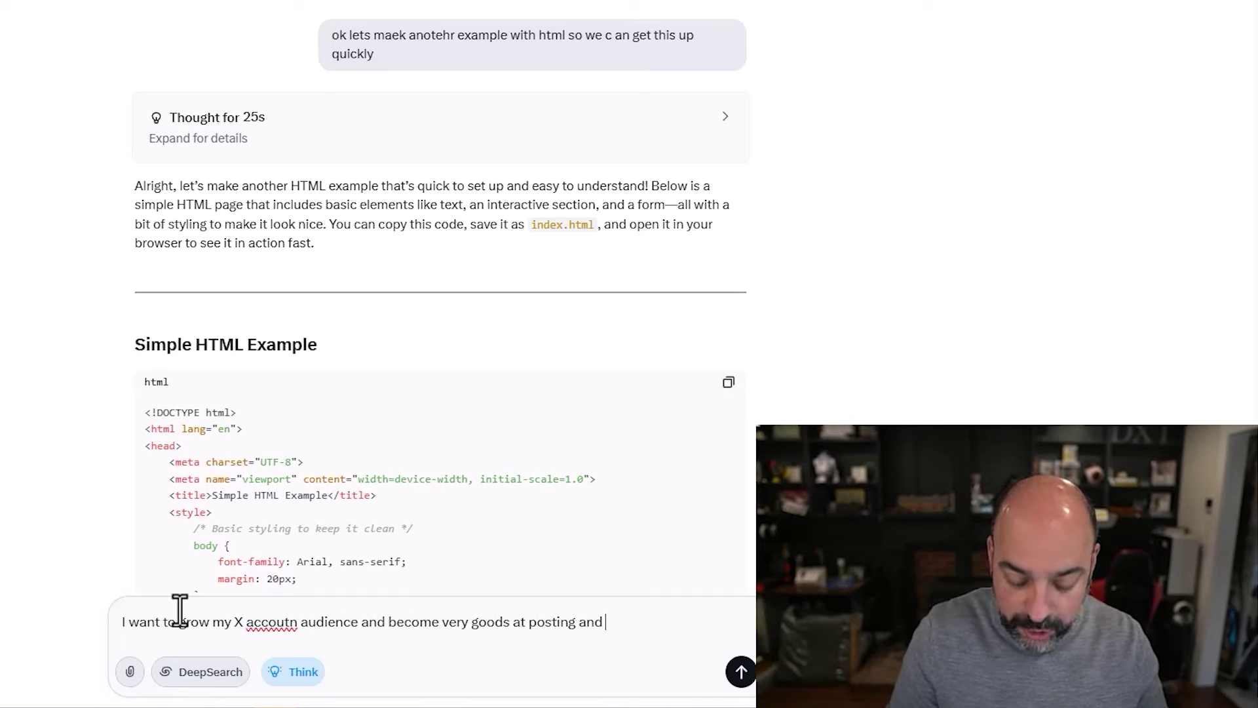
text(growning my audience i)
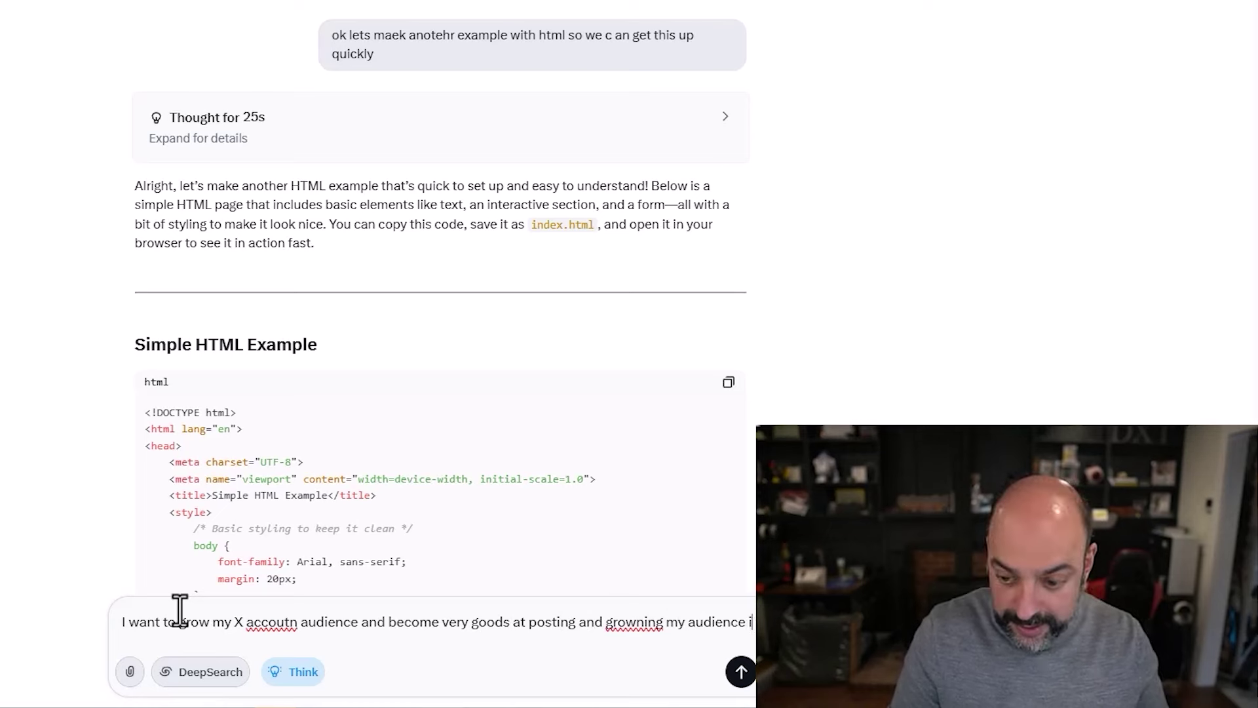
text(n X)
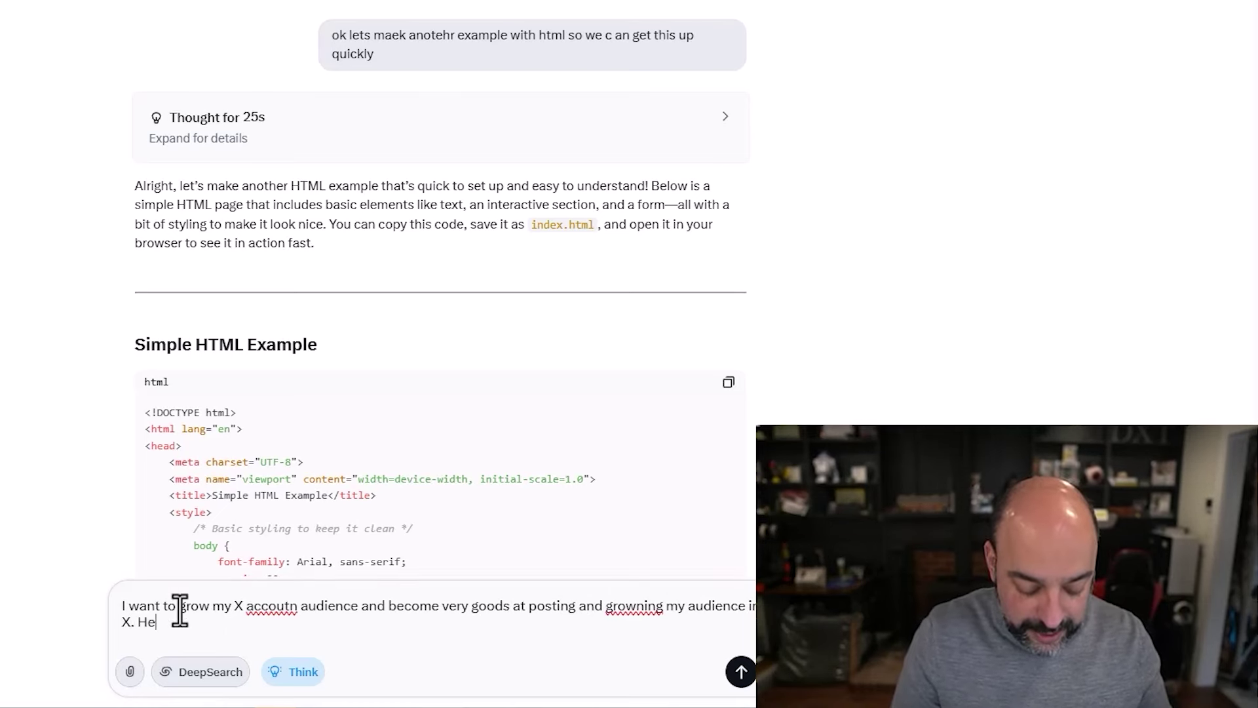
text(. Here is my website for)
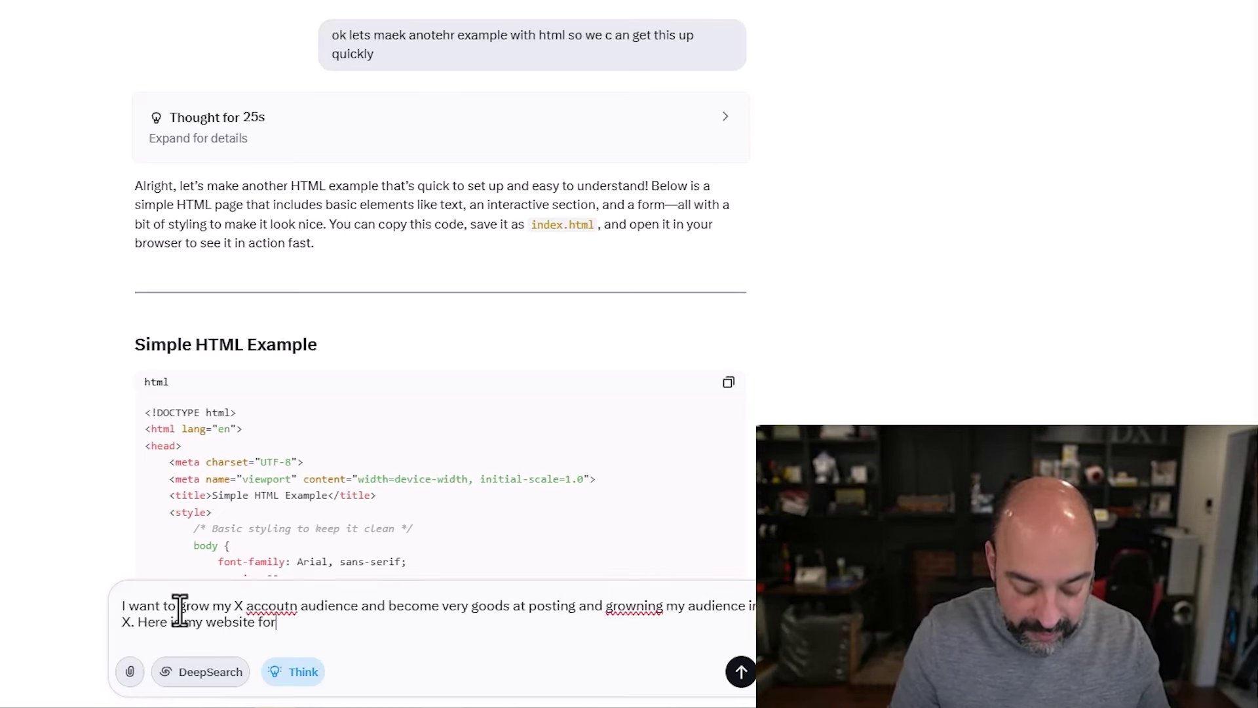
text( refernce, please)
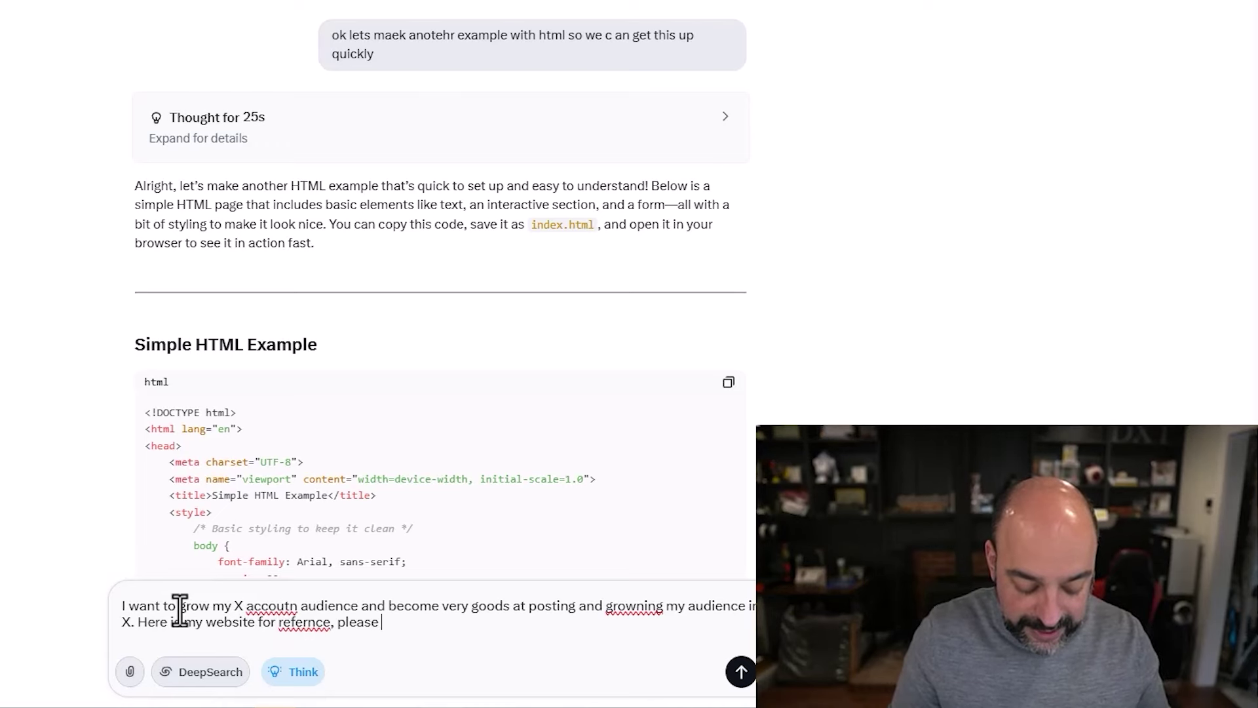
text( give some posts)
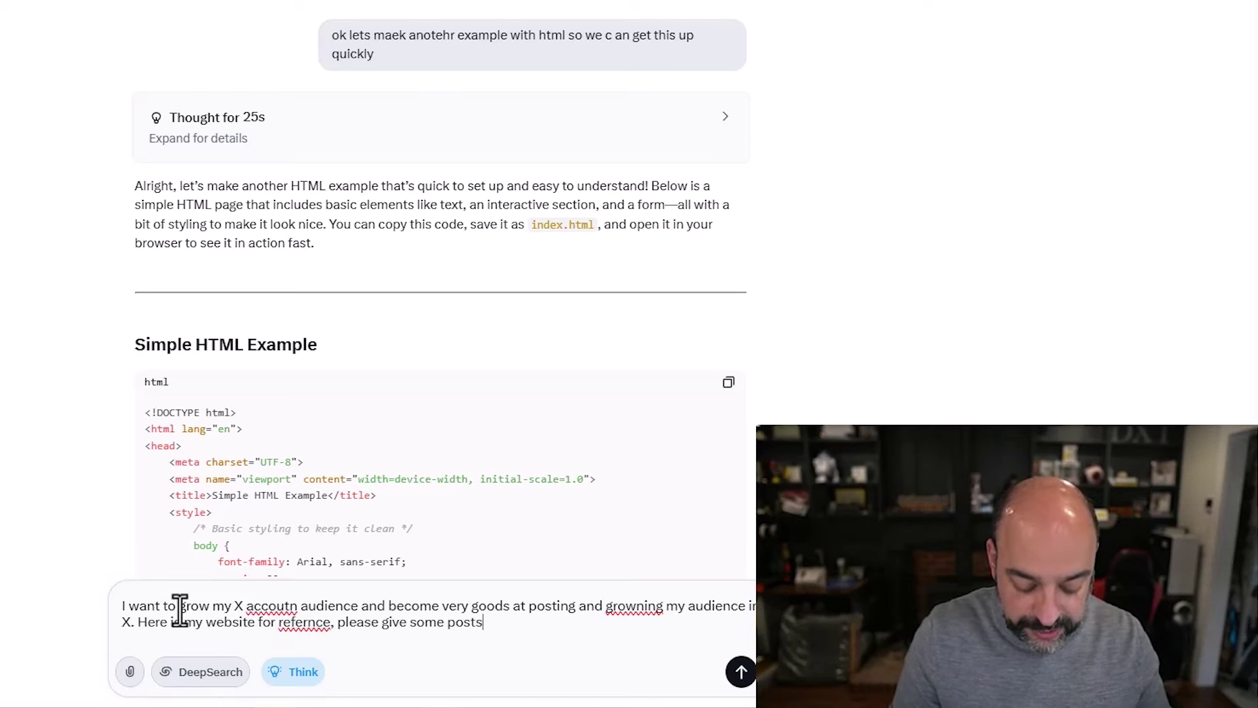
text(, some other like )
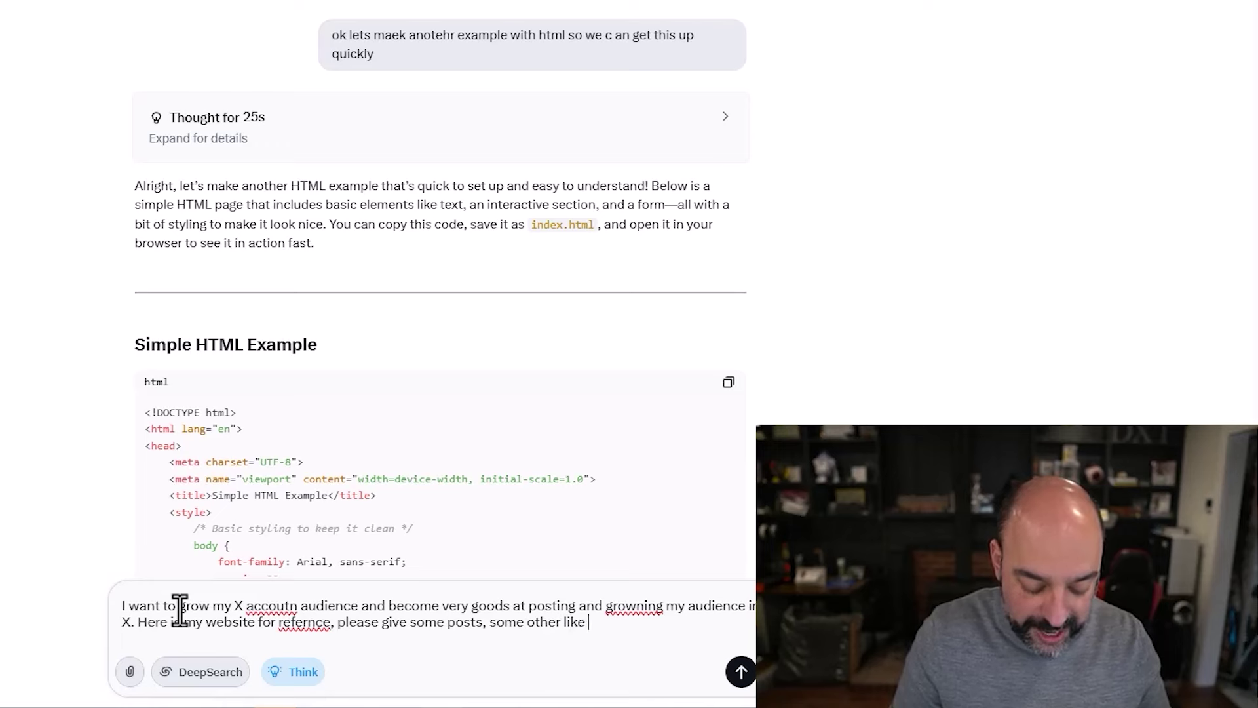
text(chnanels anda fu)
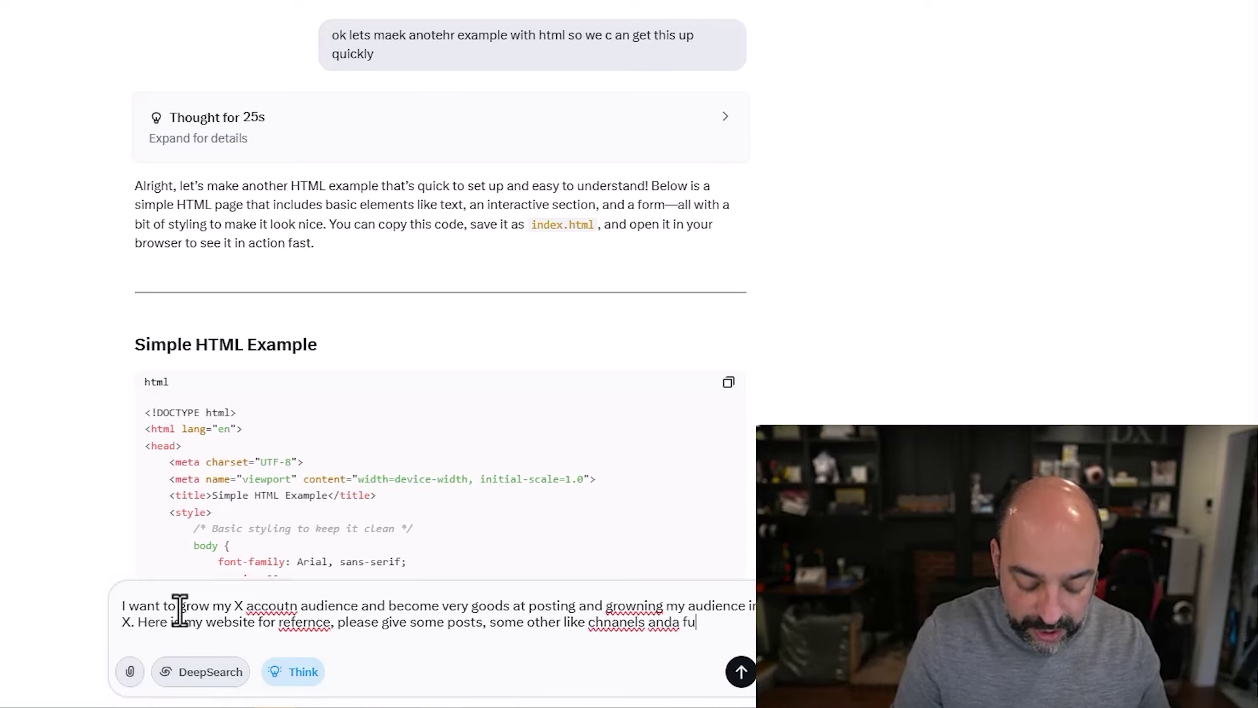
text(ll and detailed)
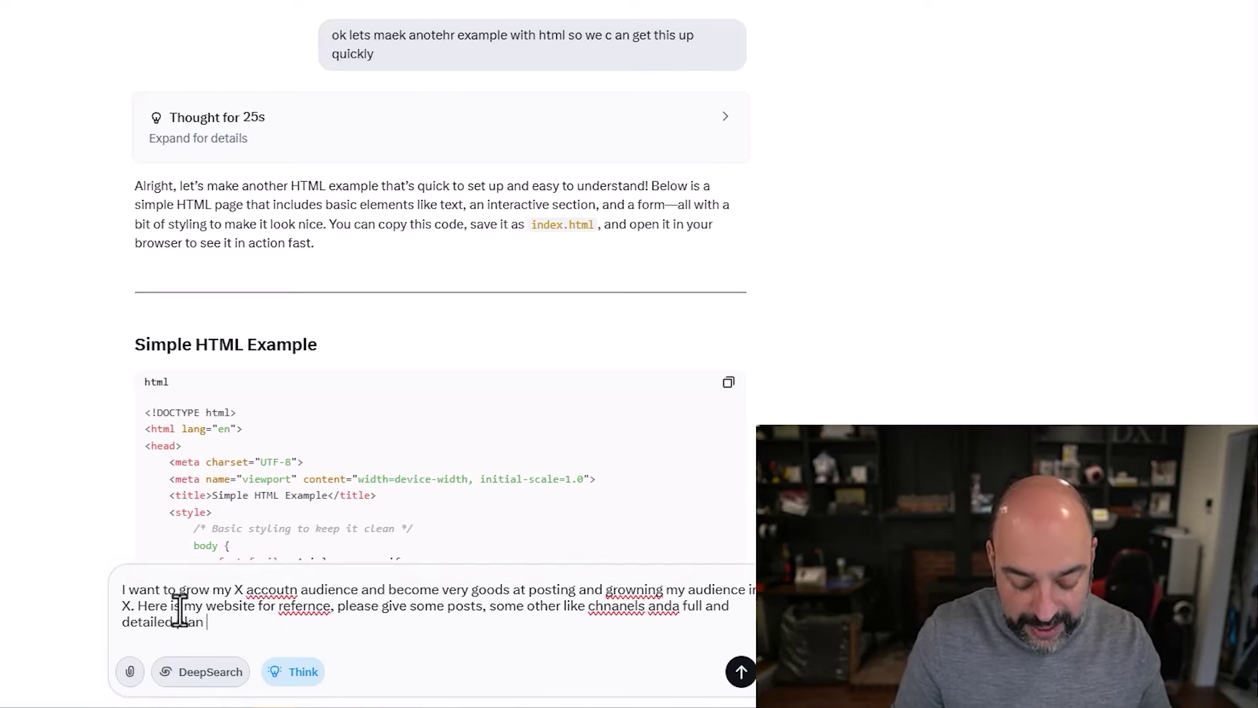
text( plan on what I need t)
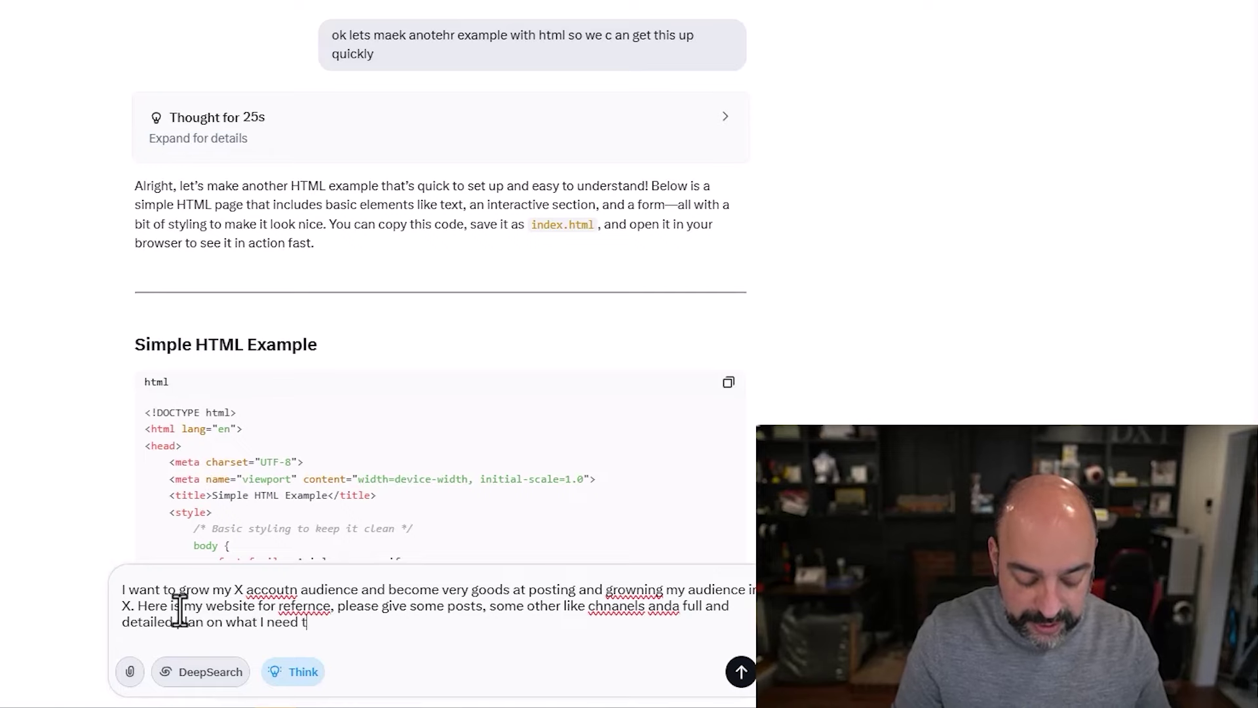
text(do:)
Step: Open automatedmarketer.net in a new tab, copy its web address and add it to the end of the drafted Grok request
key(ctrl+t)
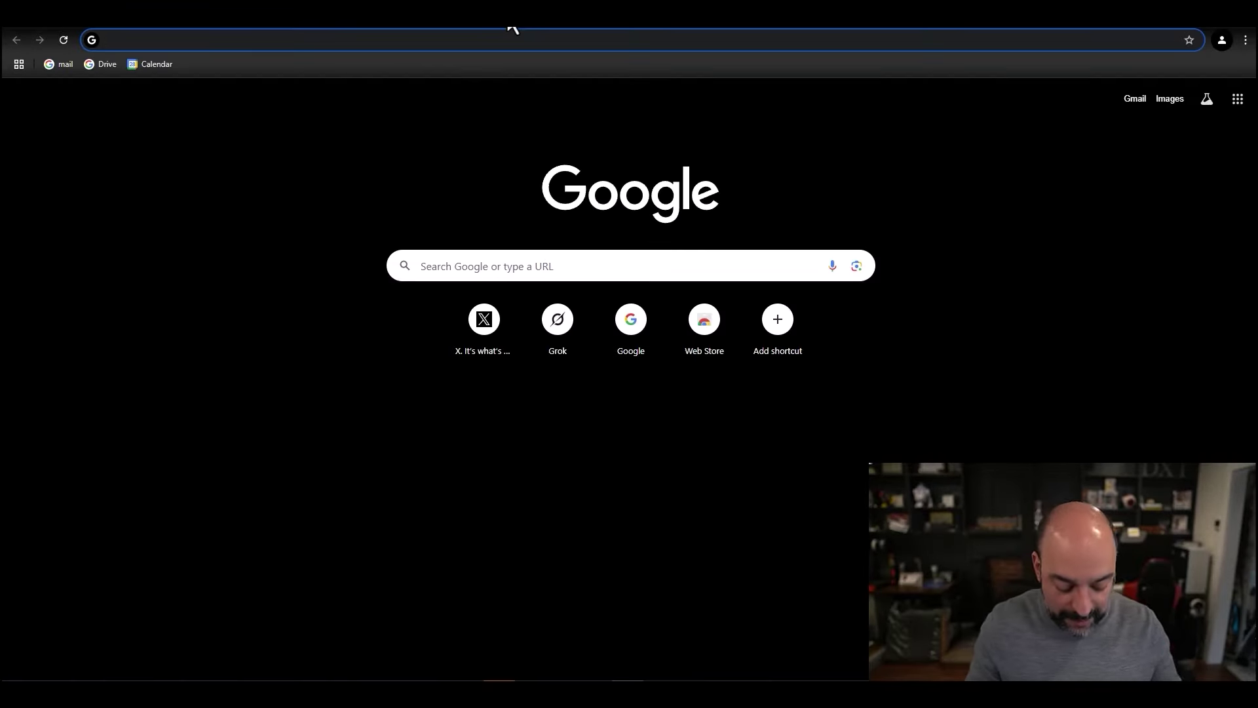
text(grok)
key(Return)
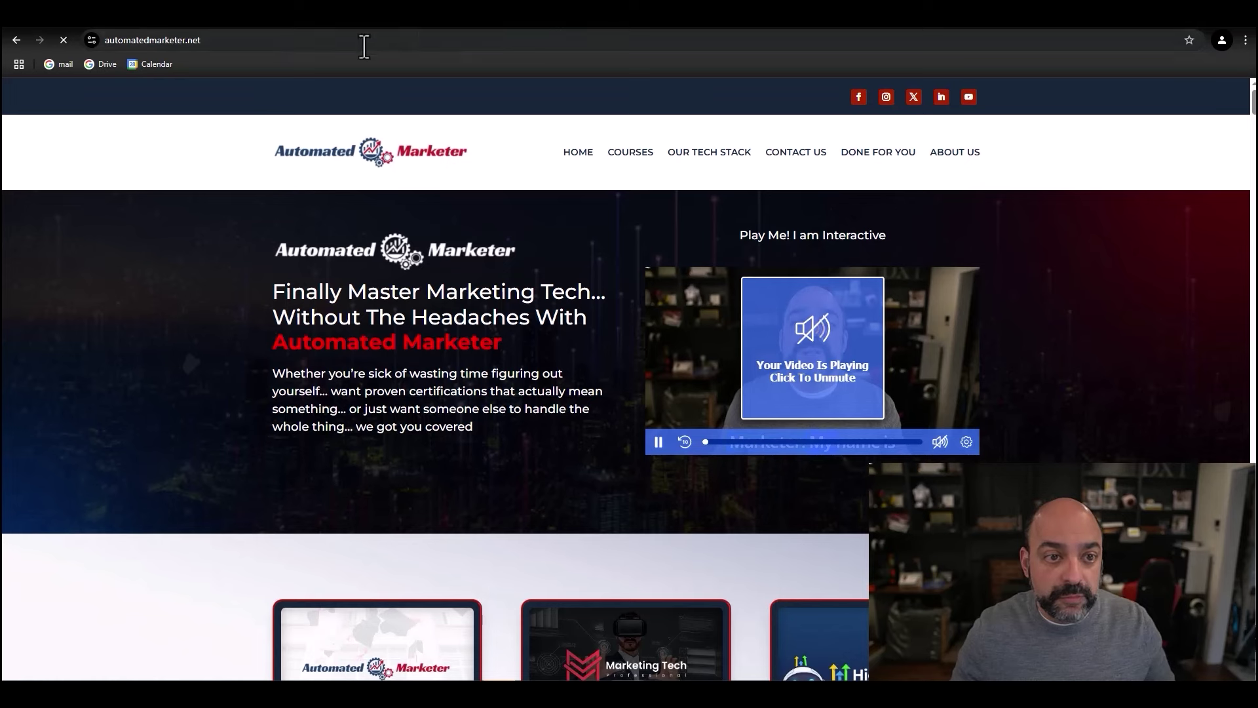
click(177, 41)
key(ctrl+c)
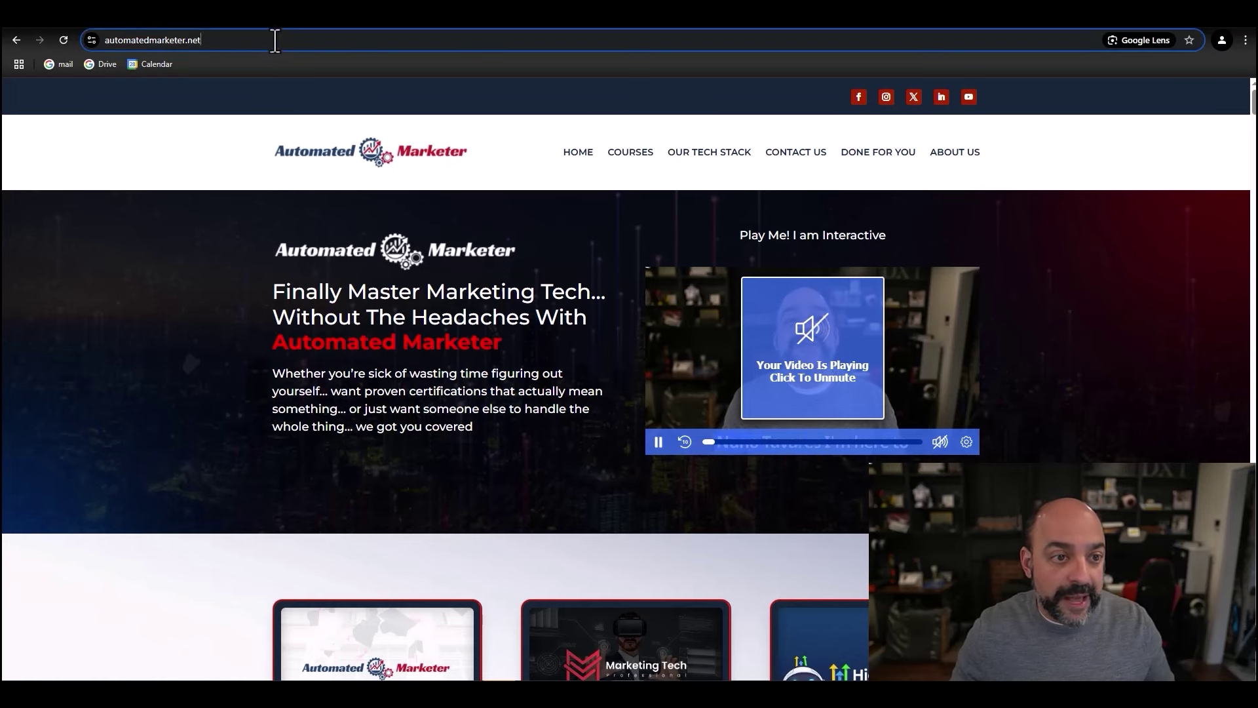
right_click(177, 41)
click(253, 163)
click(69, 15)
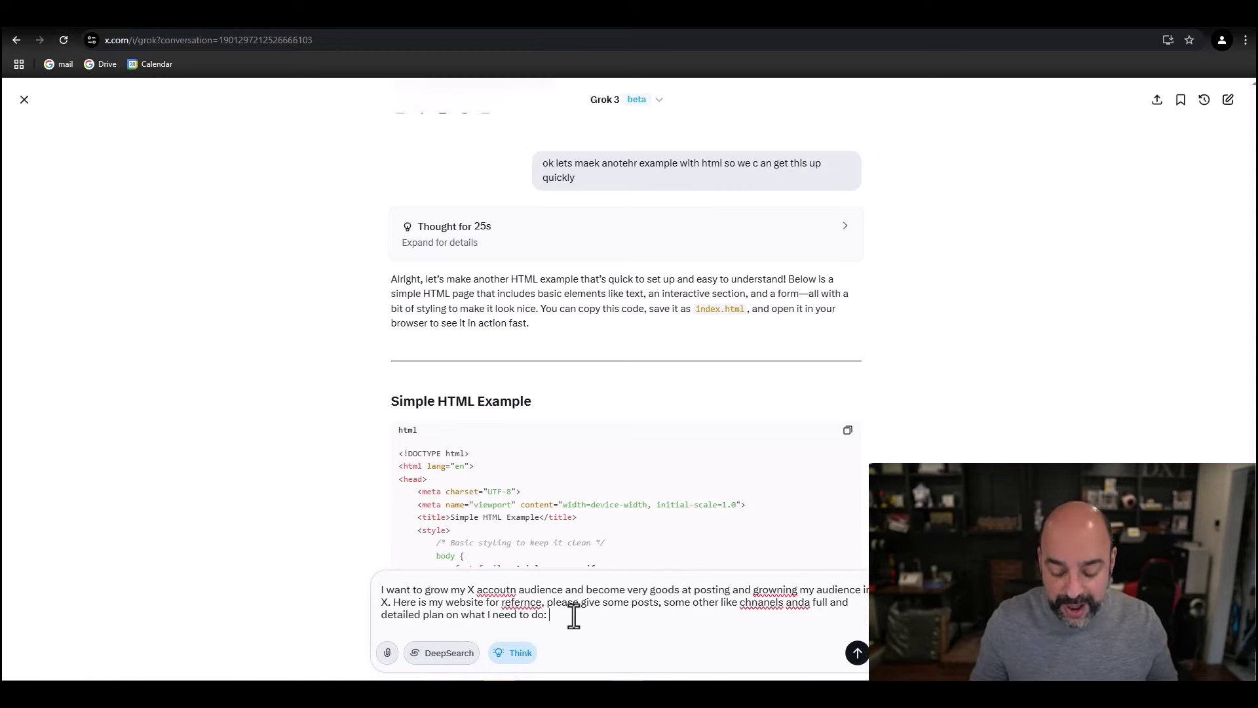
key(ctrl+v)
Step: Start the draft with a request to first help make this the best prompt to engage with Grok, and send it
click(390, 589)
text(First )
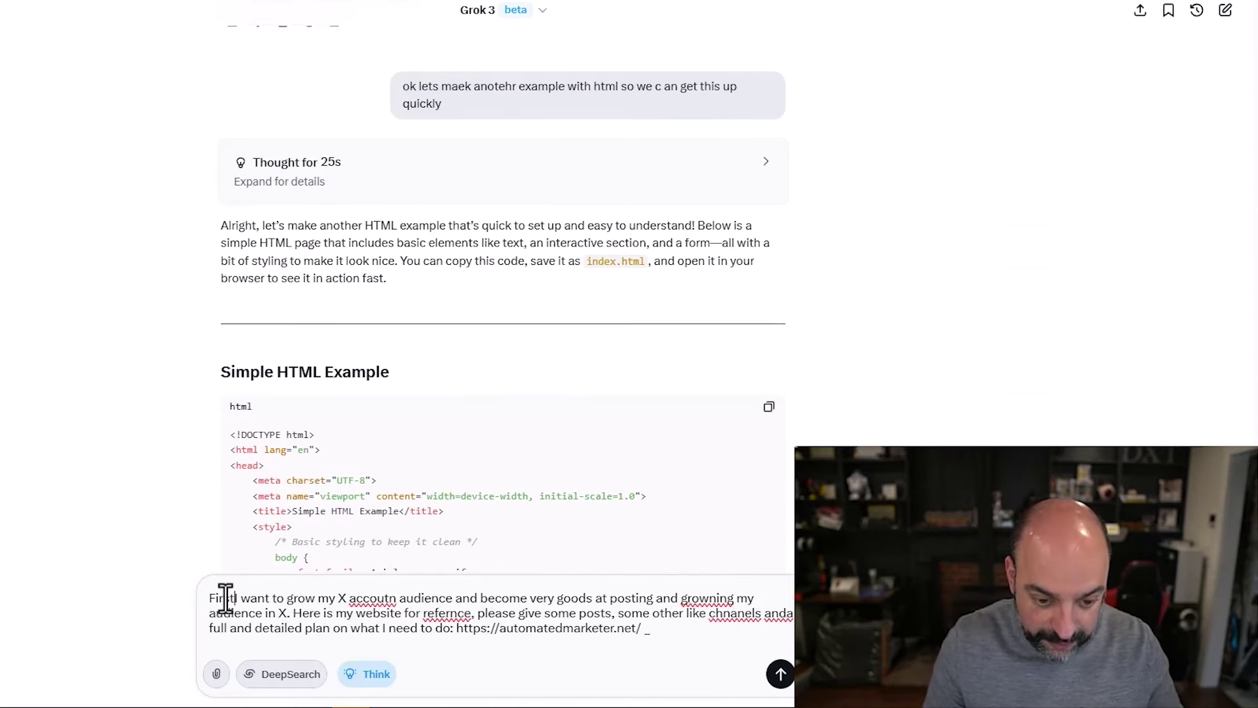
text(help me make this te)
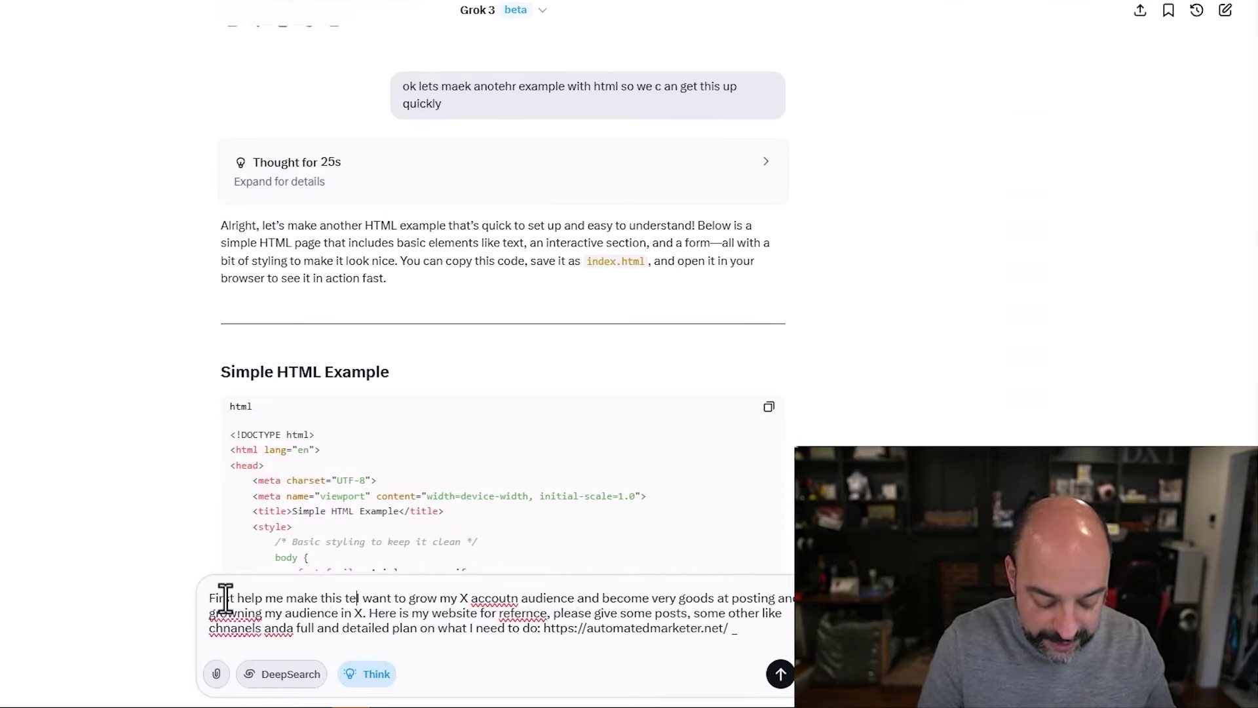
text(h best promopt to )
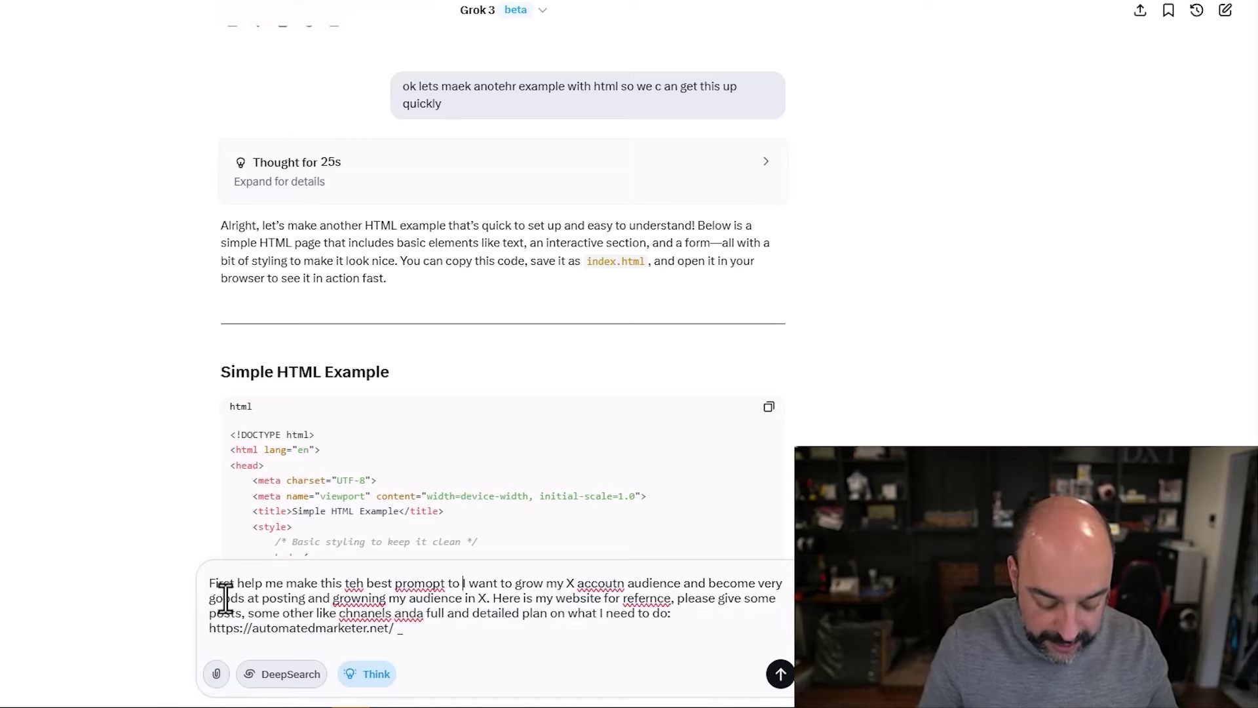
text(engage with gr)
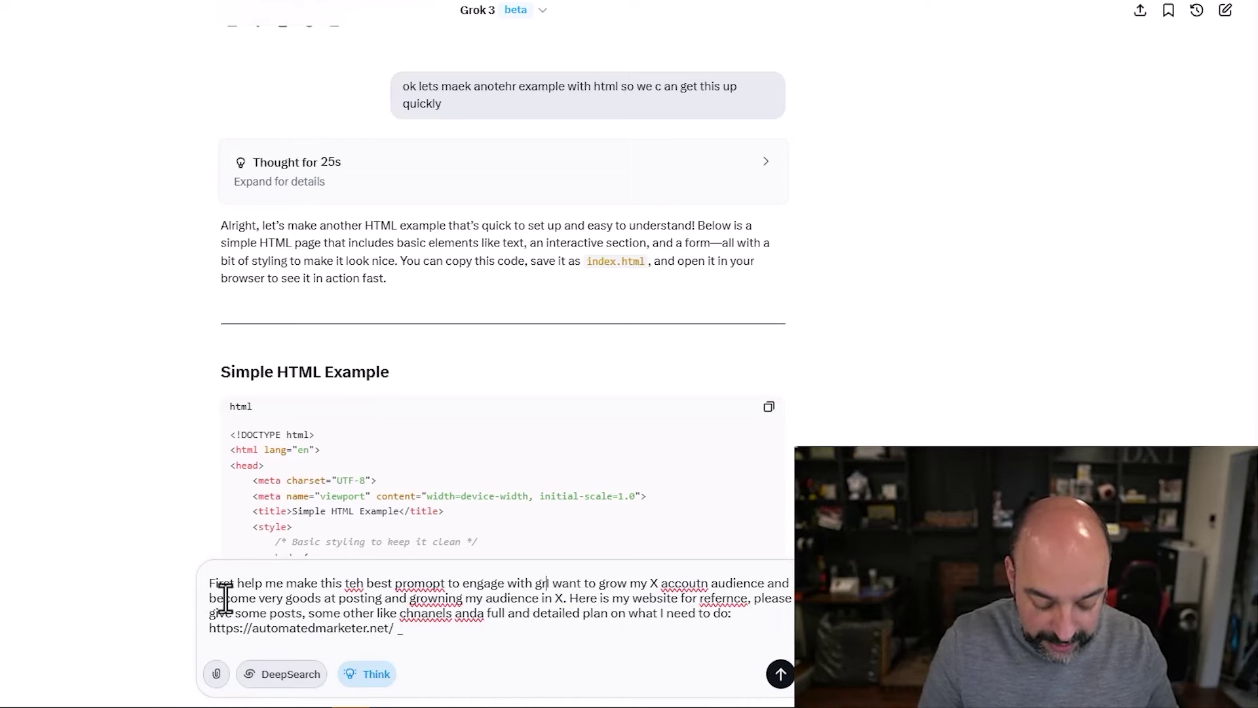
text(ok:)
key(Return)
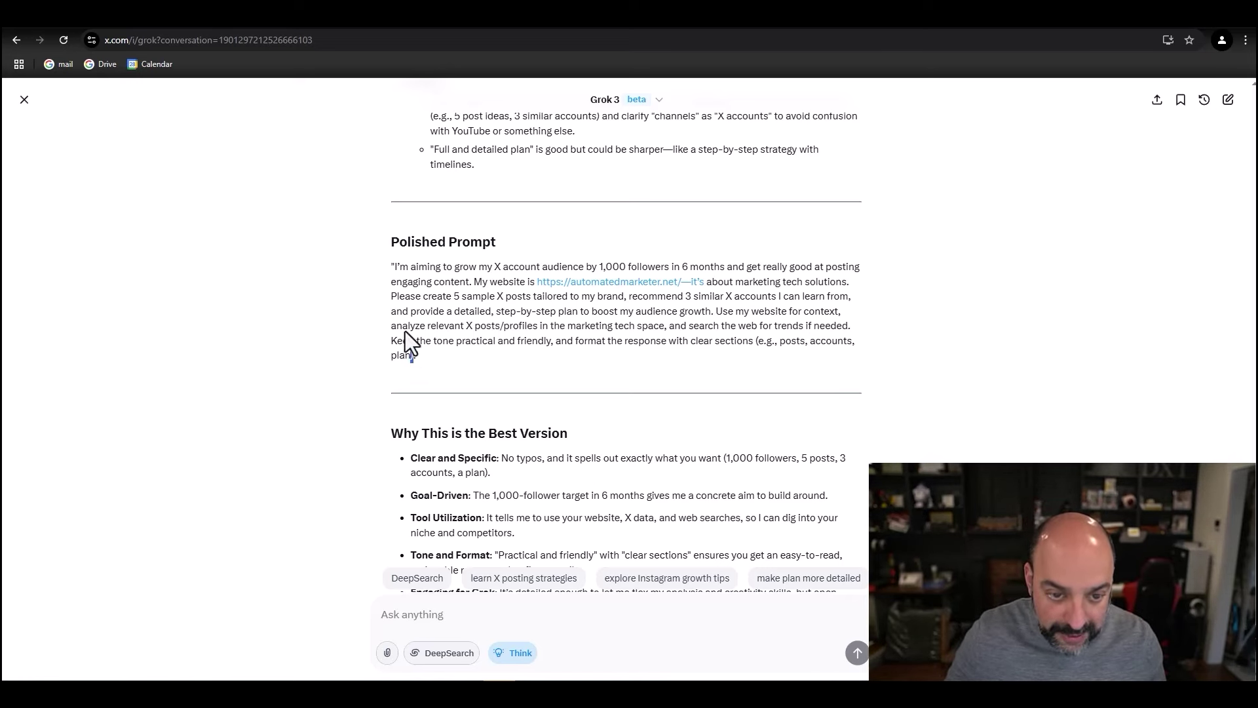
Step: Copy the Polished Prompt text from Grok's answer, without its quotation marks, into a new message
drag(405, 332, 393, 282)
key(ctrl+c)
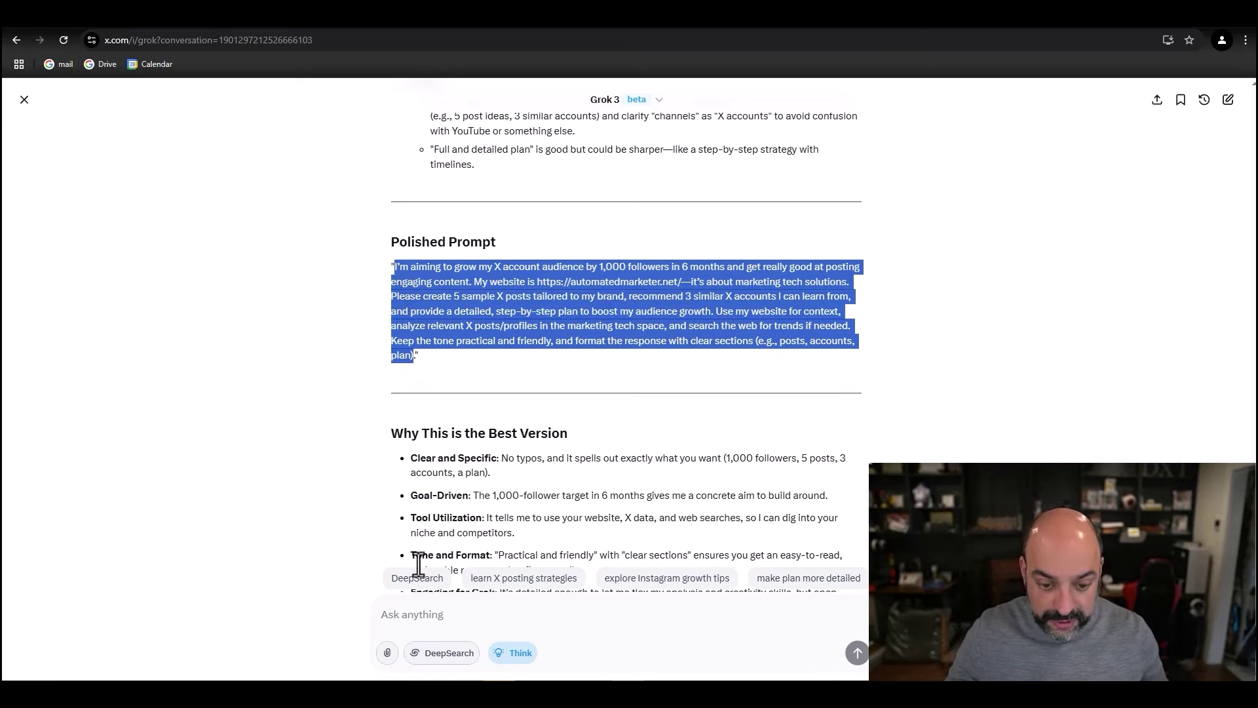
scroll(421, 590, down, 3)
click(421, 613)
key(ctrl+v)
Step: Remove the stray slash and dash after automatedmarketer.net in the pasted prompt and send it
click(739, 527)
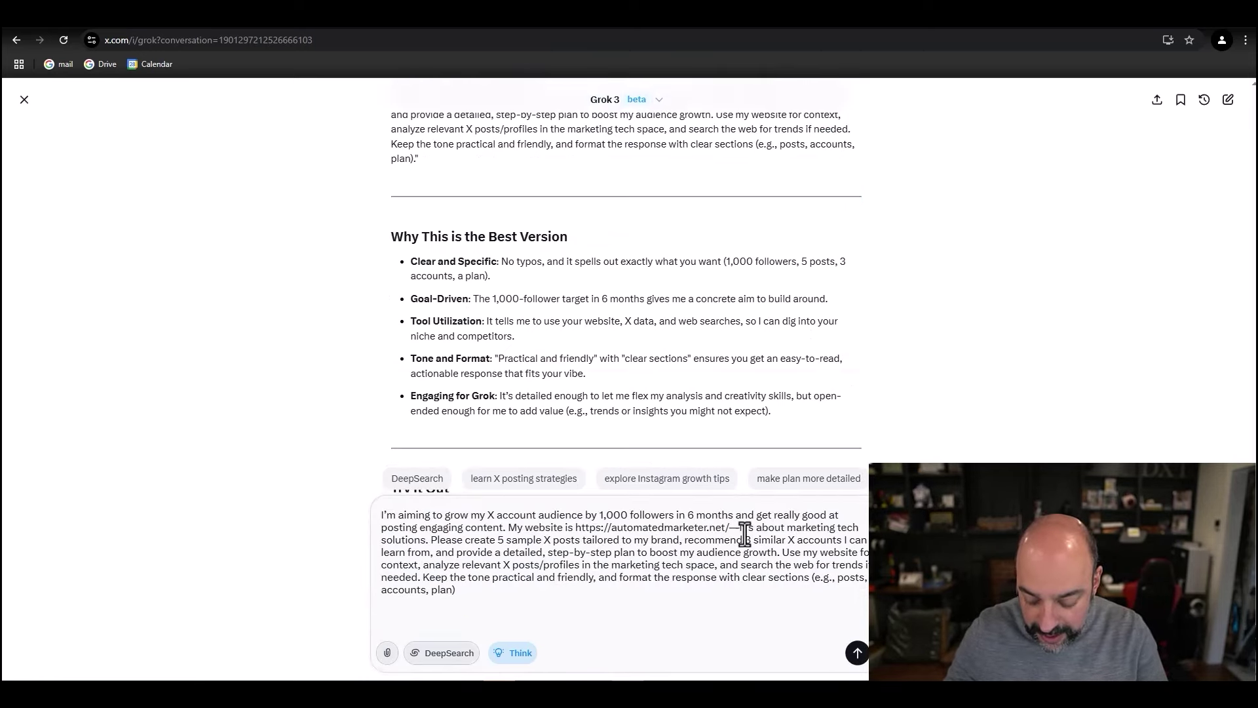
key(BackSpace)
key(BackSpace)
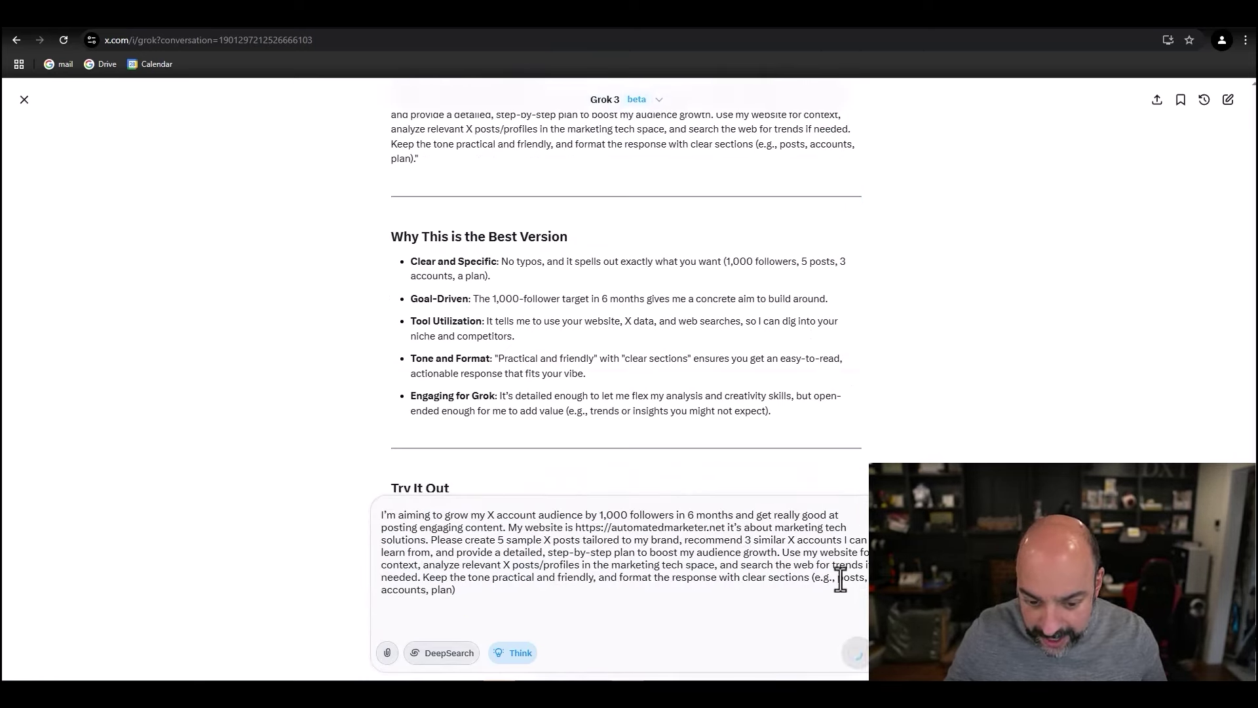
key(Return)
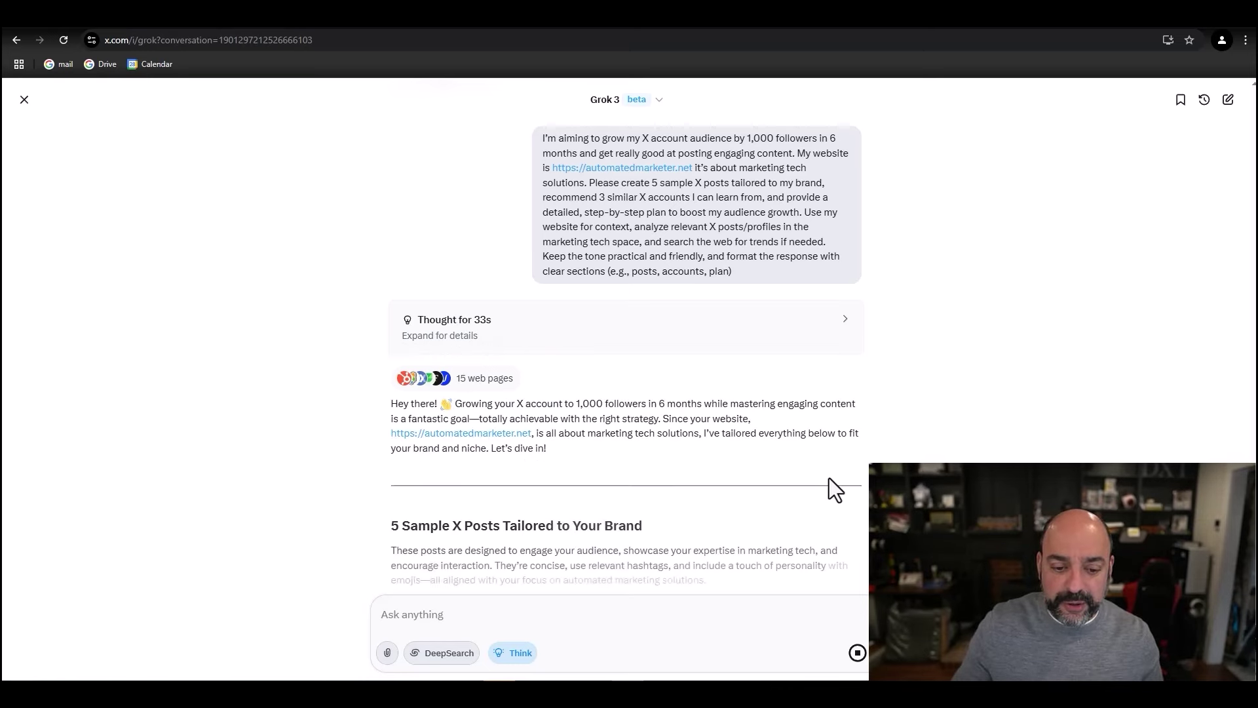
Step: Review Grok's sample X posts, similar accounts to learn from, step-by-step audience growth plan and quick recap
scroll(693, 442, down, 3)
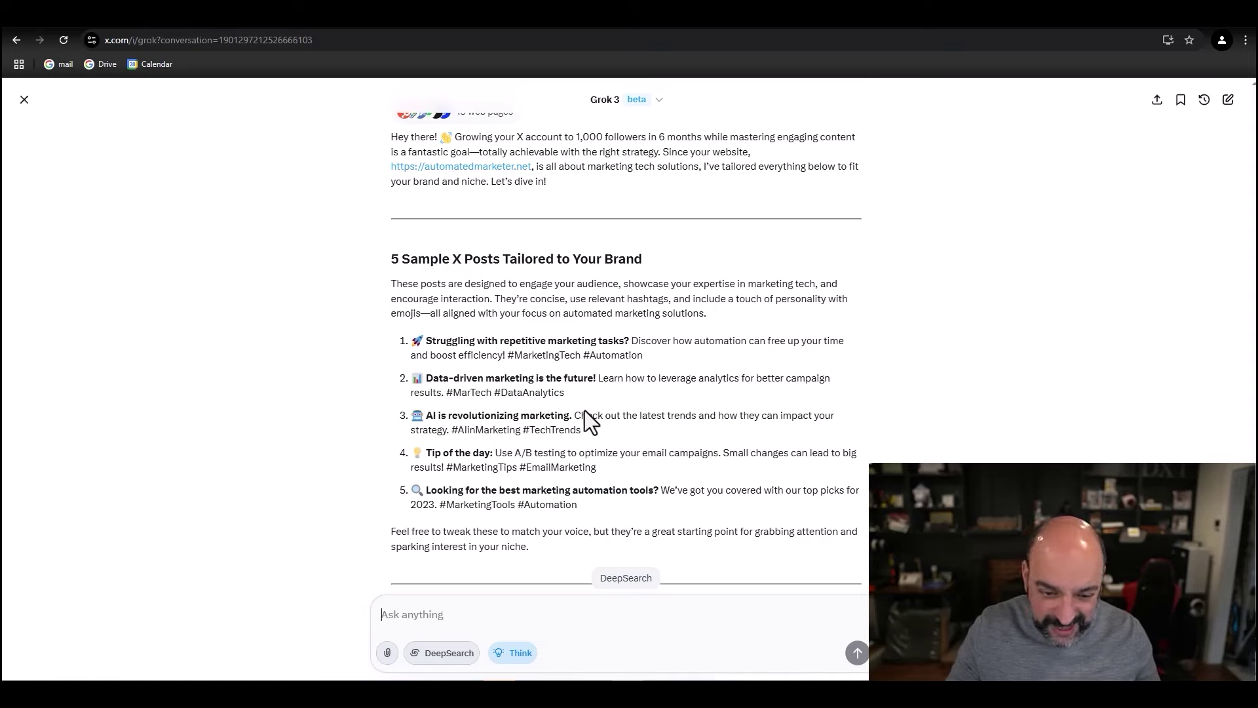
scroll(584, 407, down, 5)
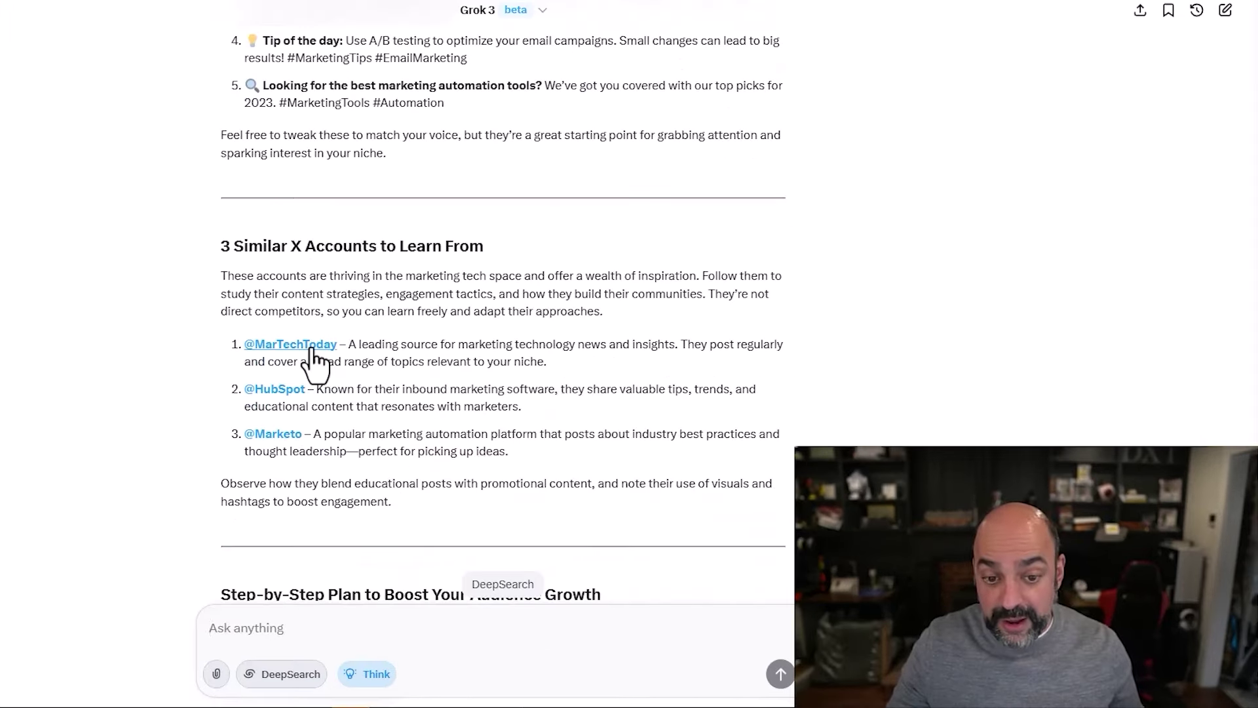
mouse_move(463, 381)
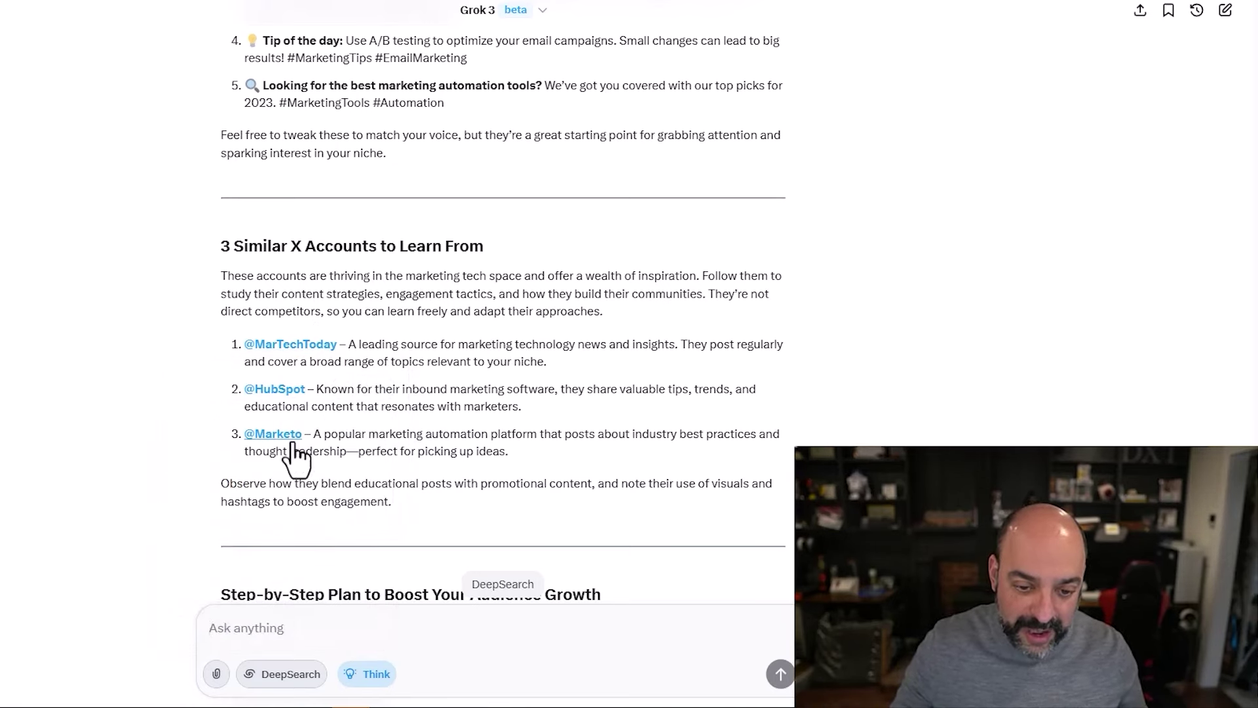
mouse_move(293, 458)
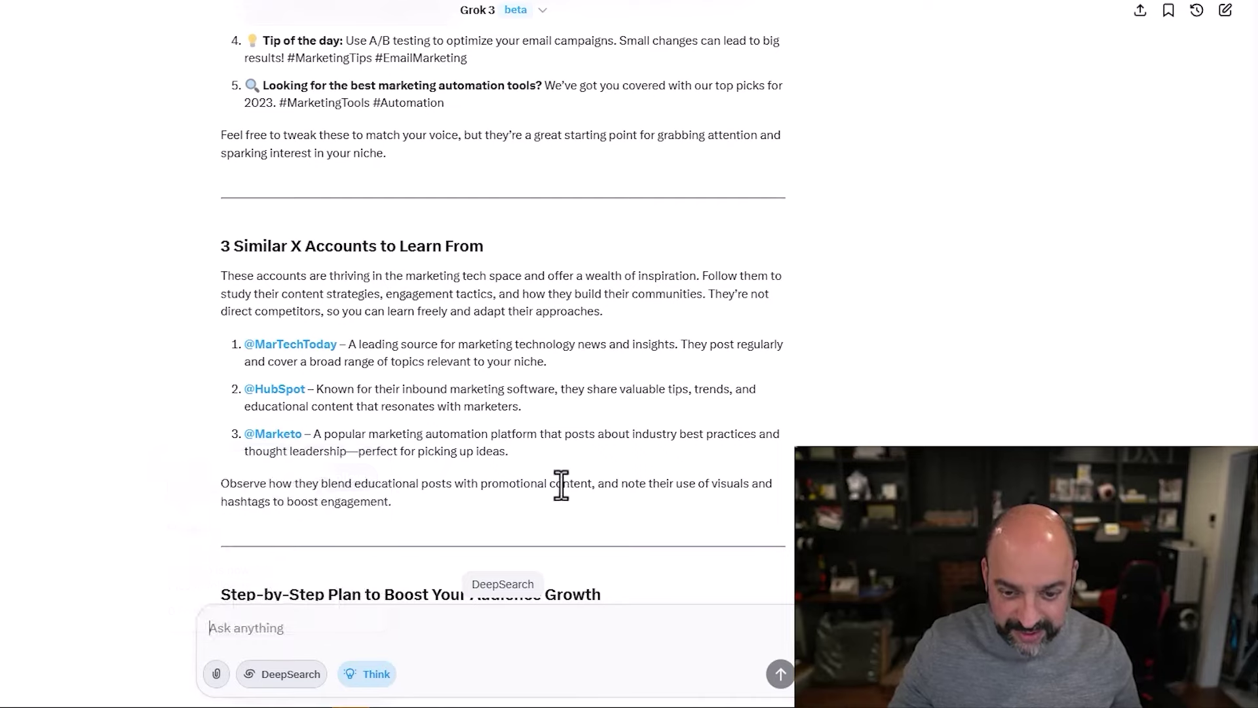
scroll(557, 490, down, 5)
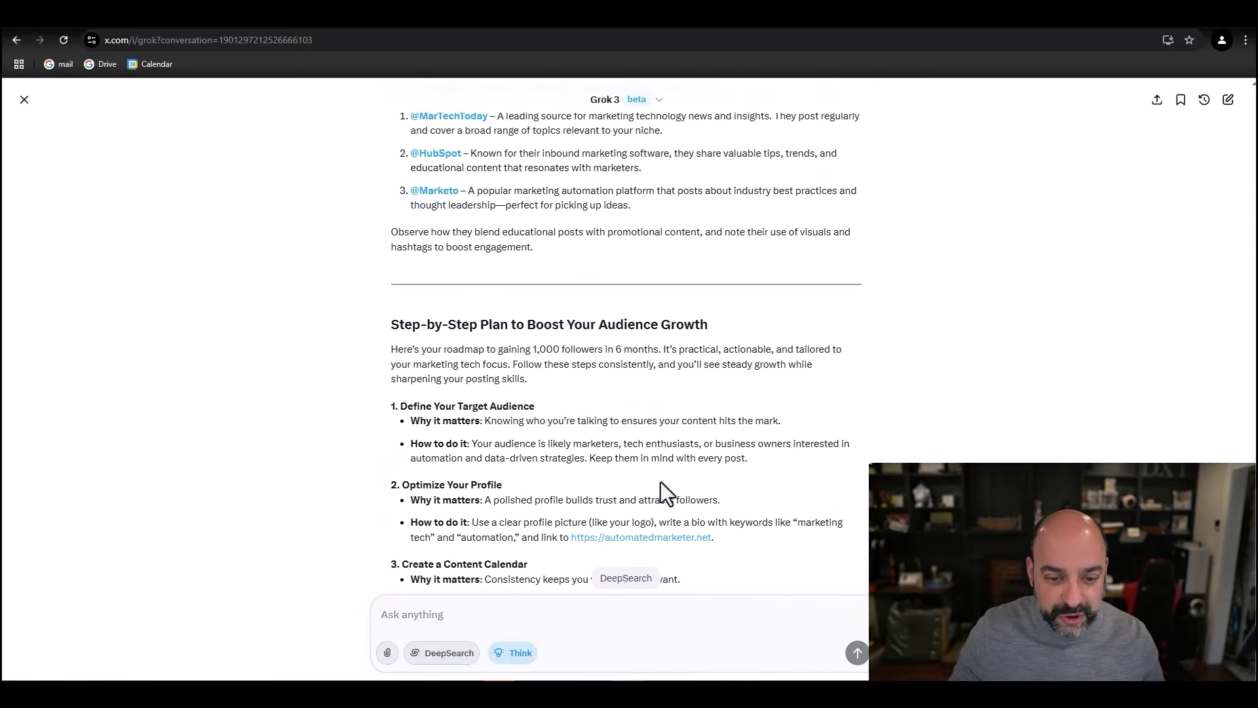
scroll(661, 482, down, 1)
scroll(661, 482, down, 4)
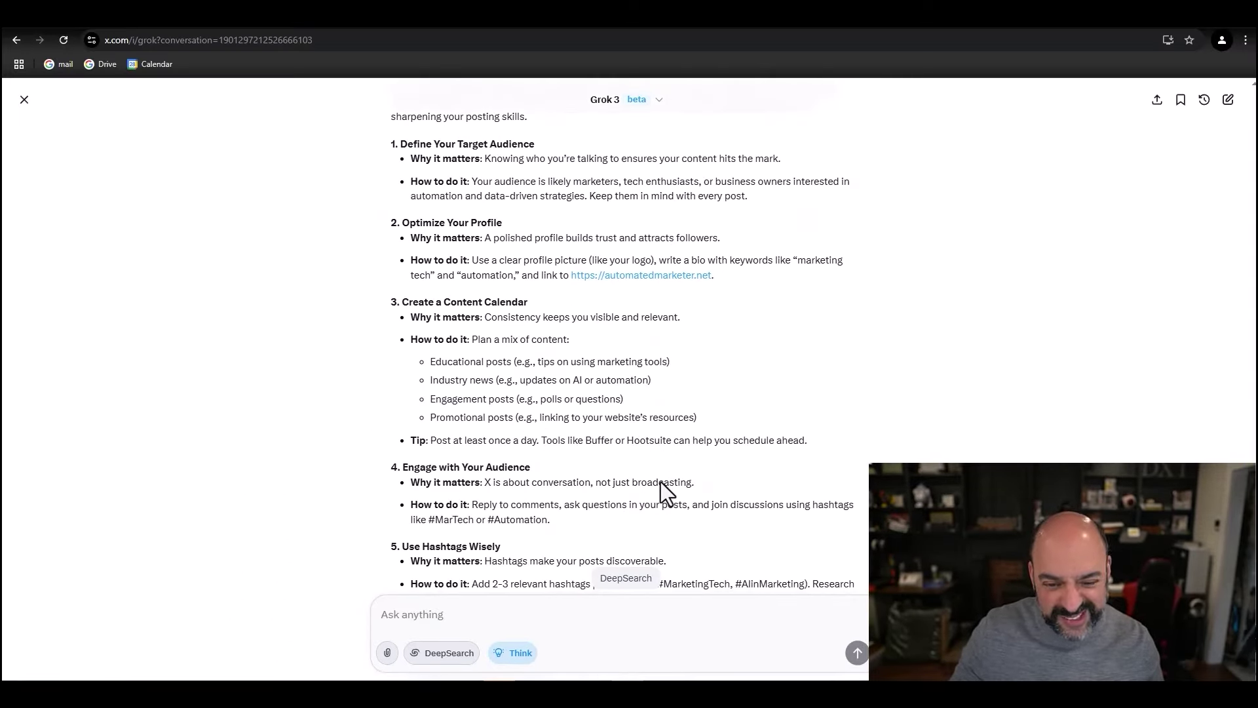
scroll(624, 509, down, 3)
scroll(627, 507, down, 3)
scroll(627, 517, down, 3)
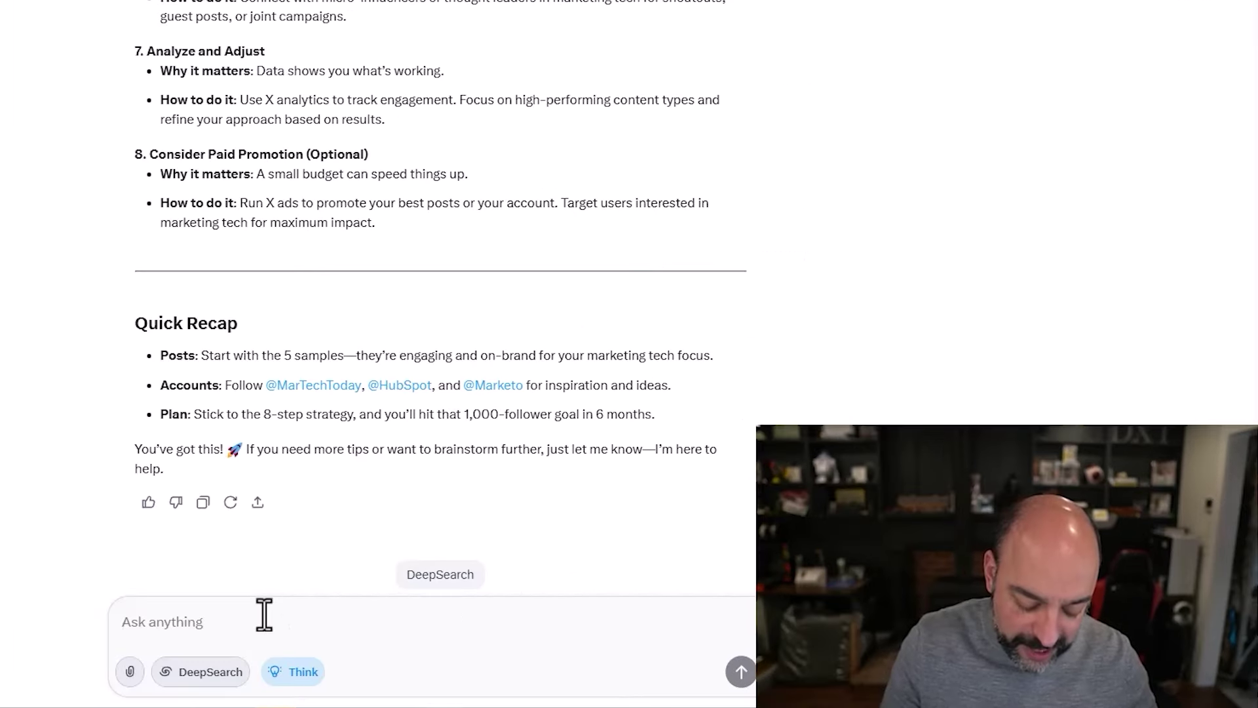
Step: Ask Grok to shift to AI in marketing and make the posts punchier and better for more engagement
text(ok le)
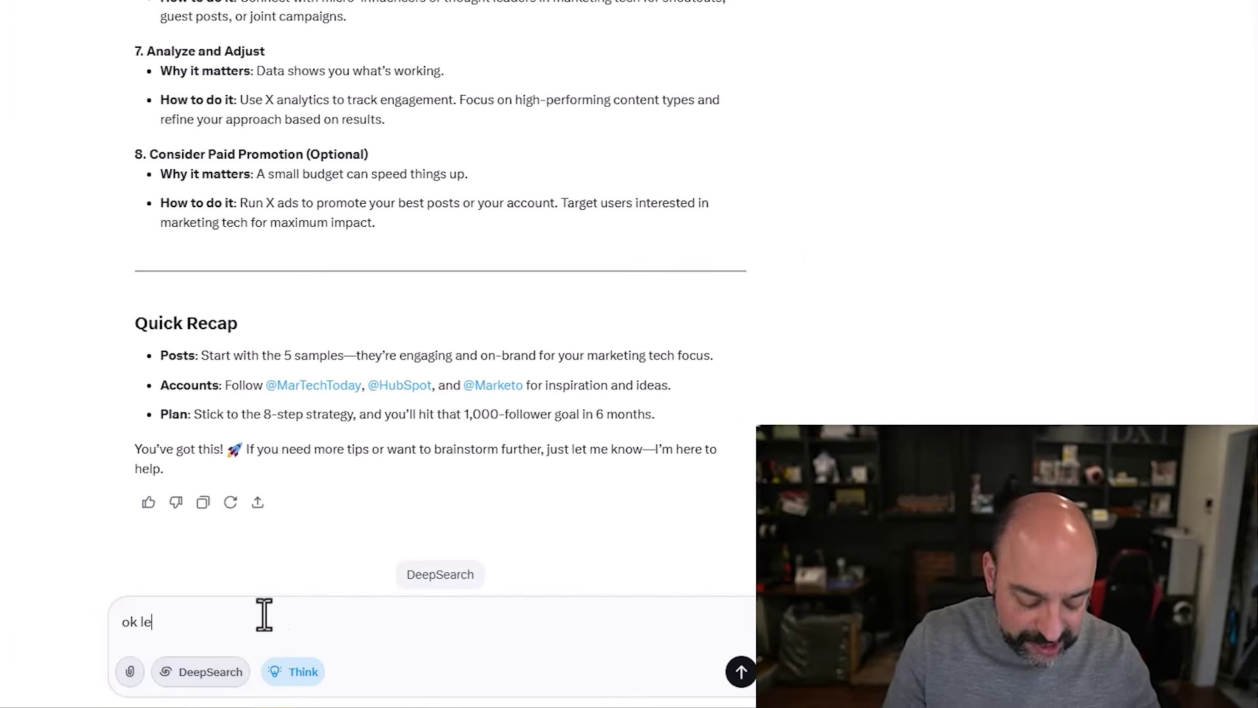
text(ts shift to Ai)
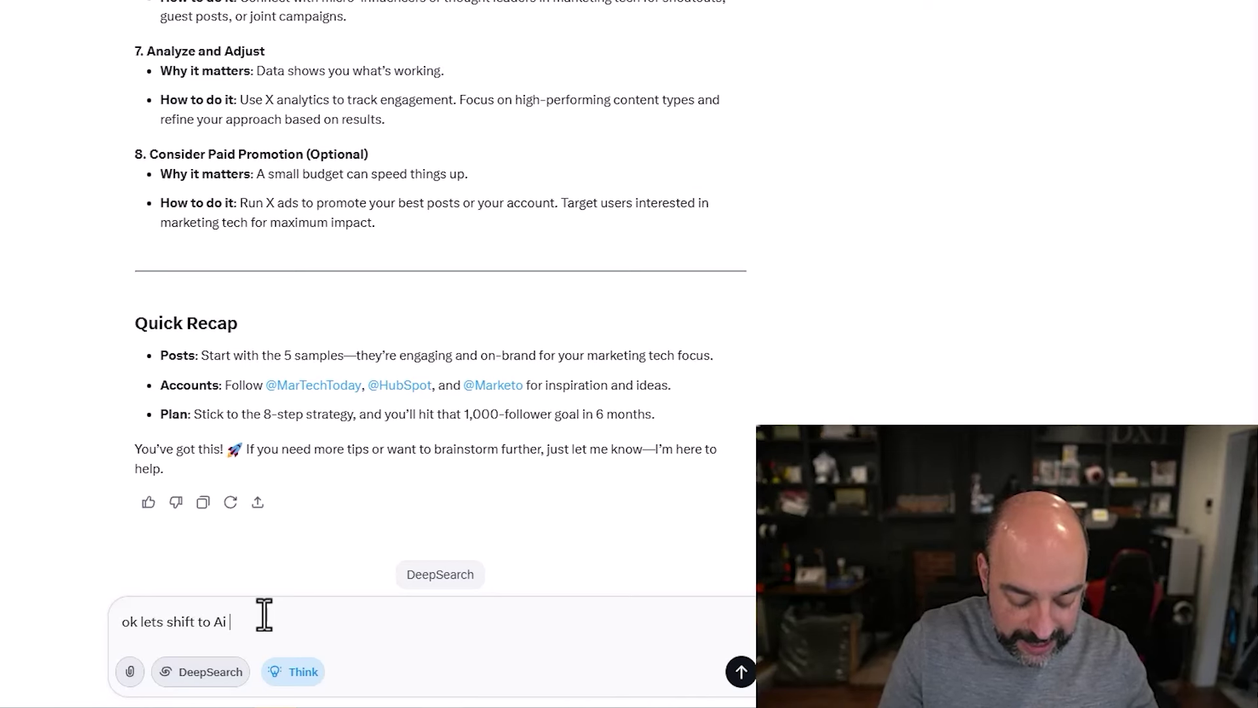
text( in marketing and lets m)
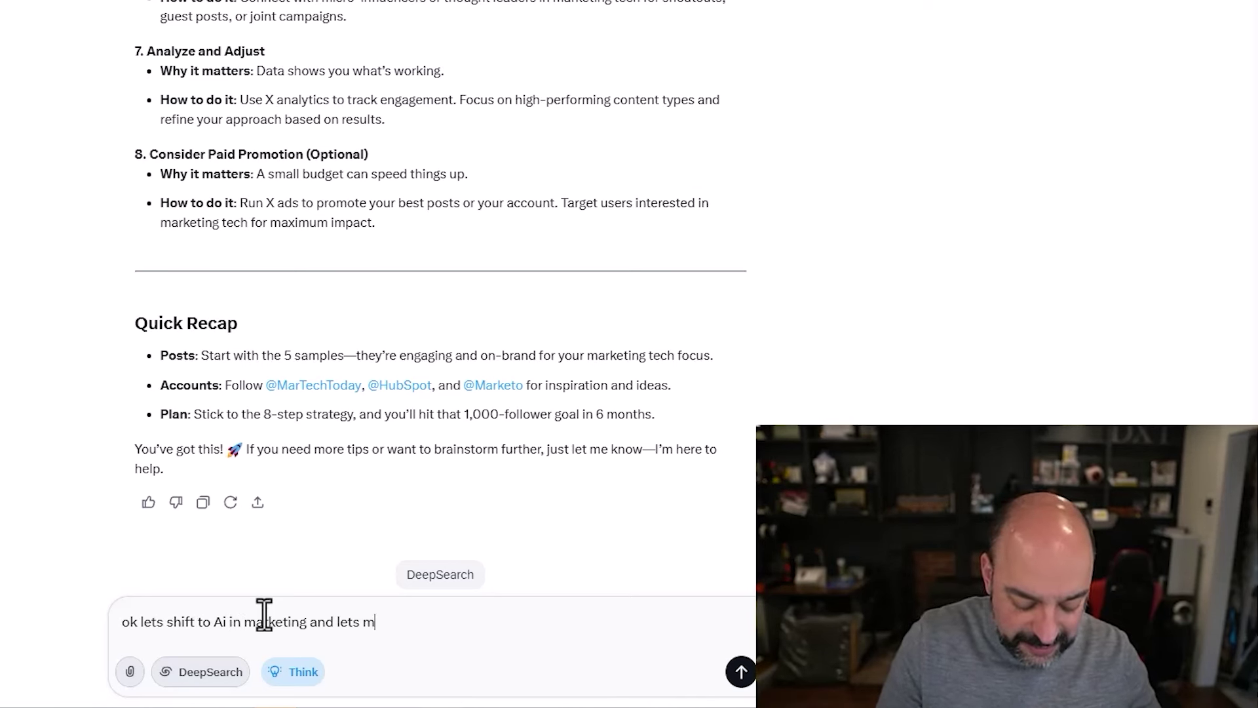
text(ake these posts pun)
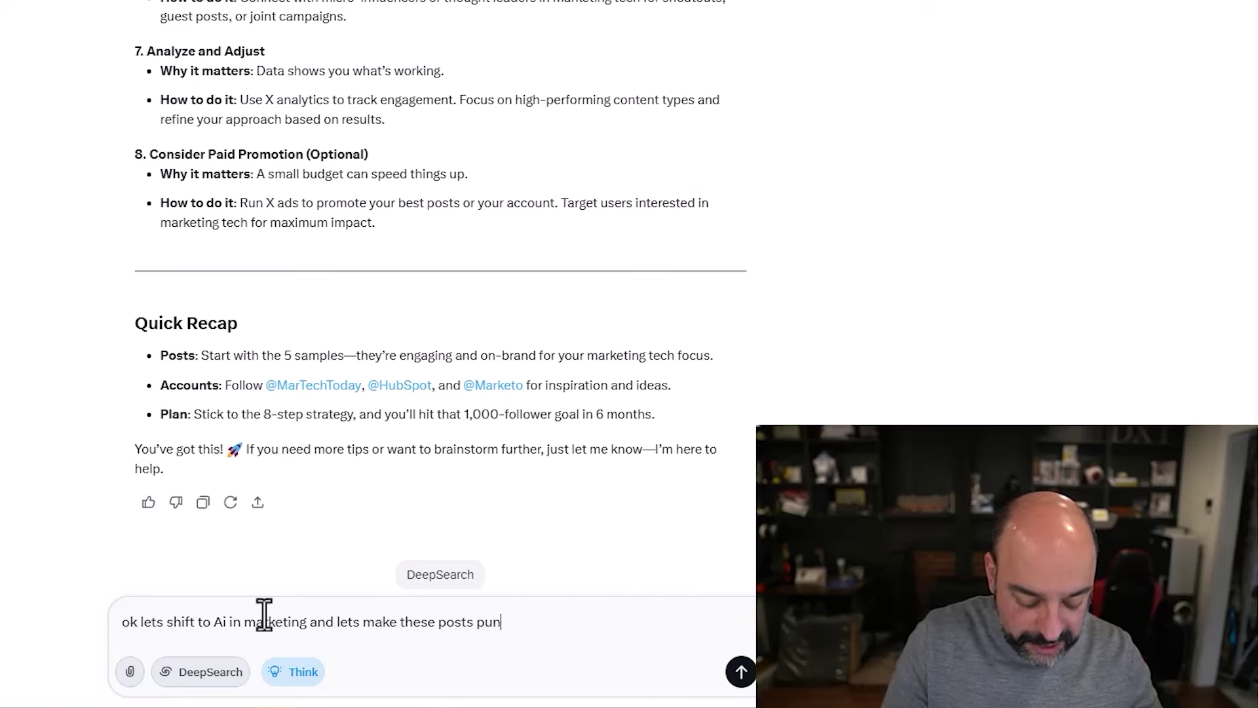
text(chier and better a)
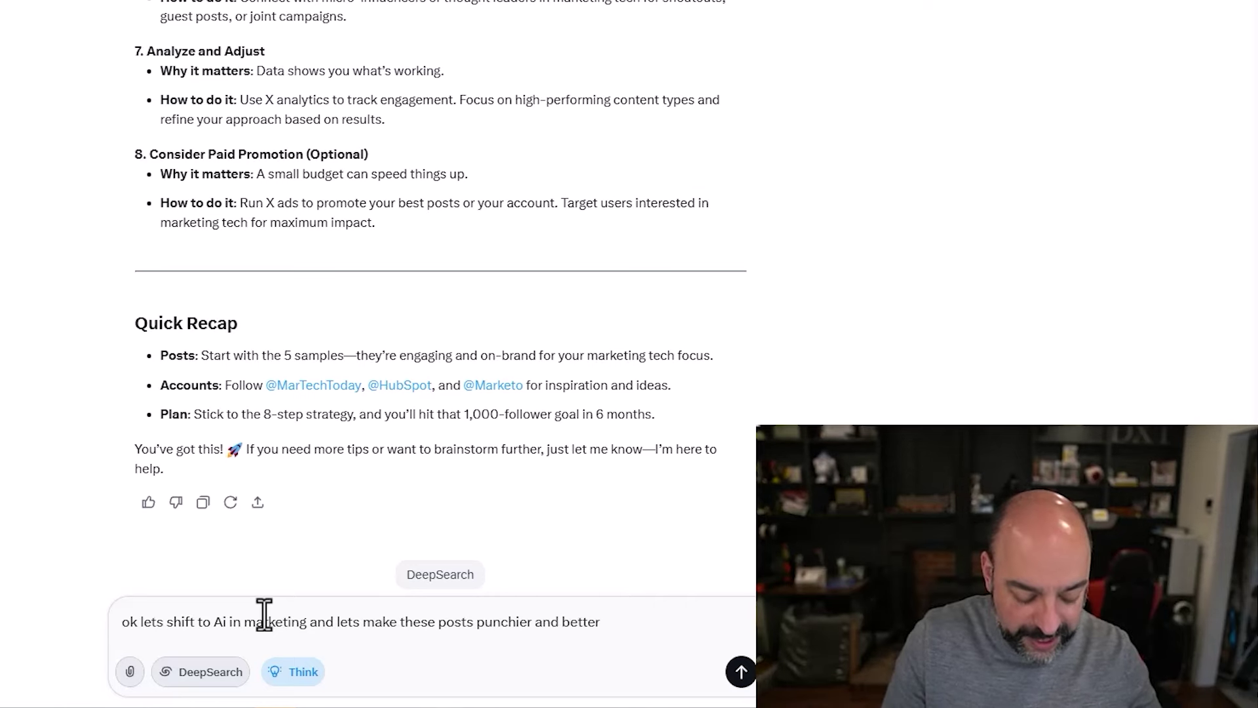
text( for more engagement)
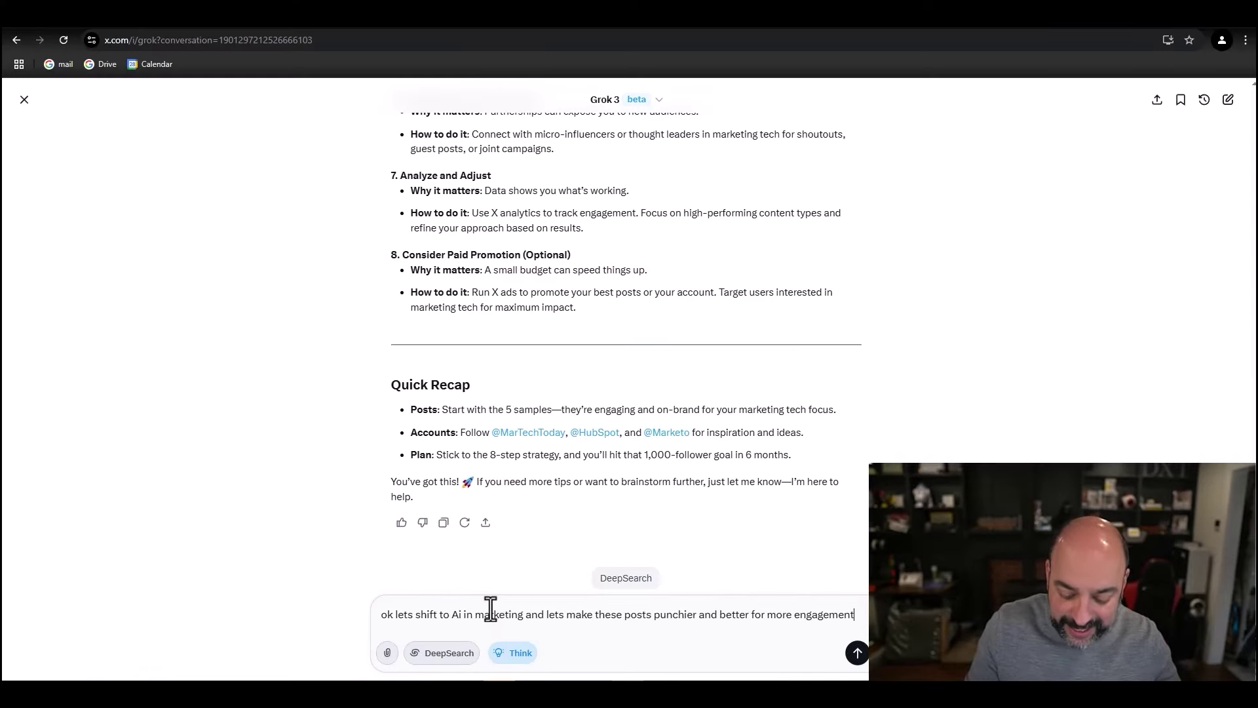
key(Return)
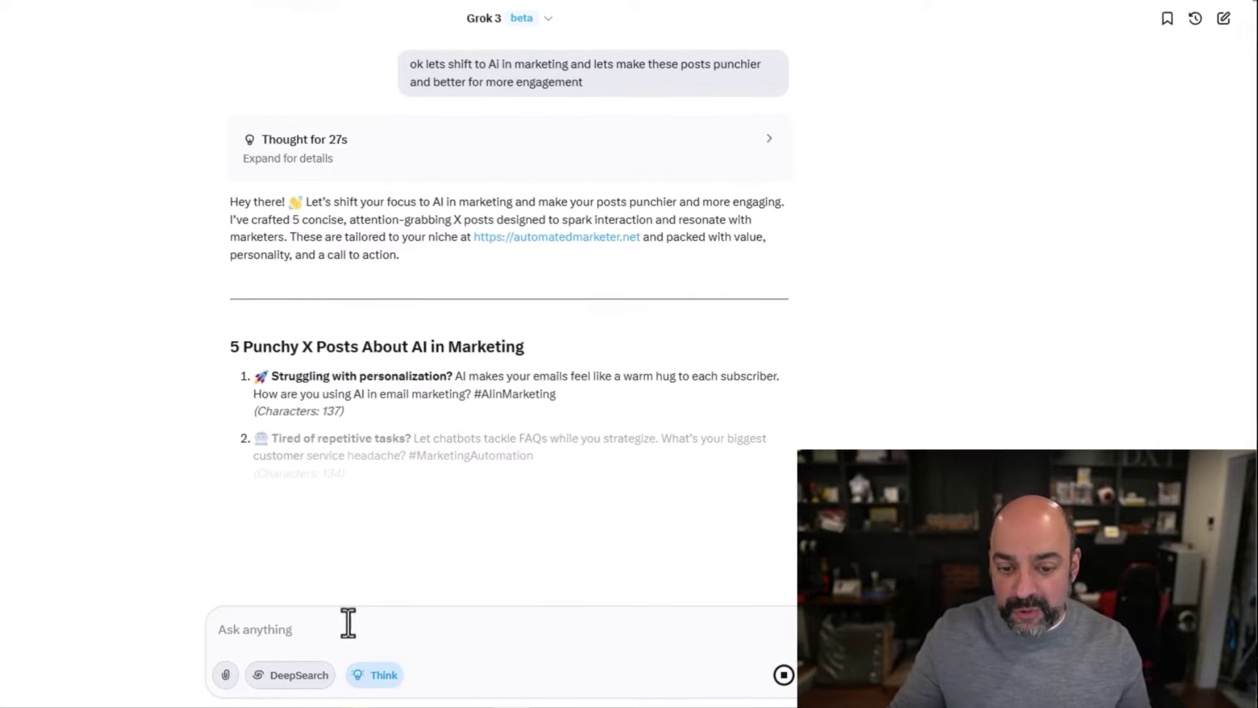
Step: Review the rewritten AI in marketing posts, the reasons they work and the tips to boost engagement
scroll(674, 483, down, 3)
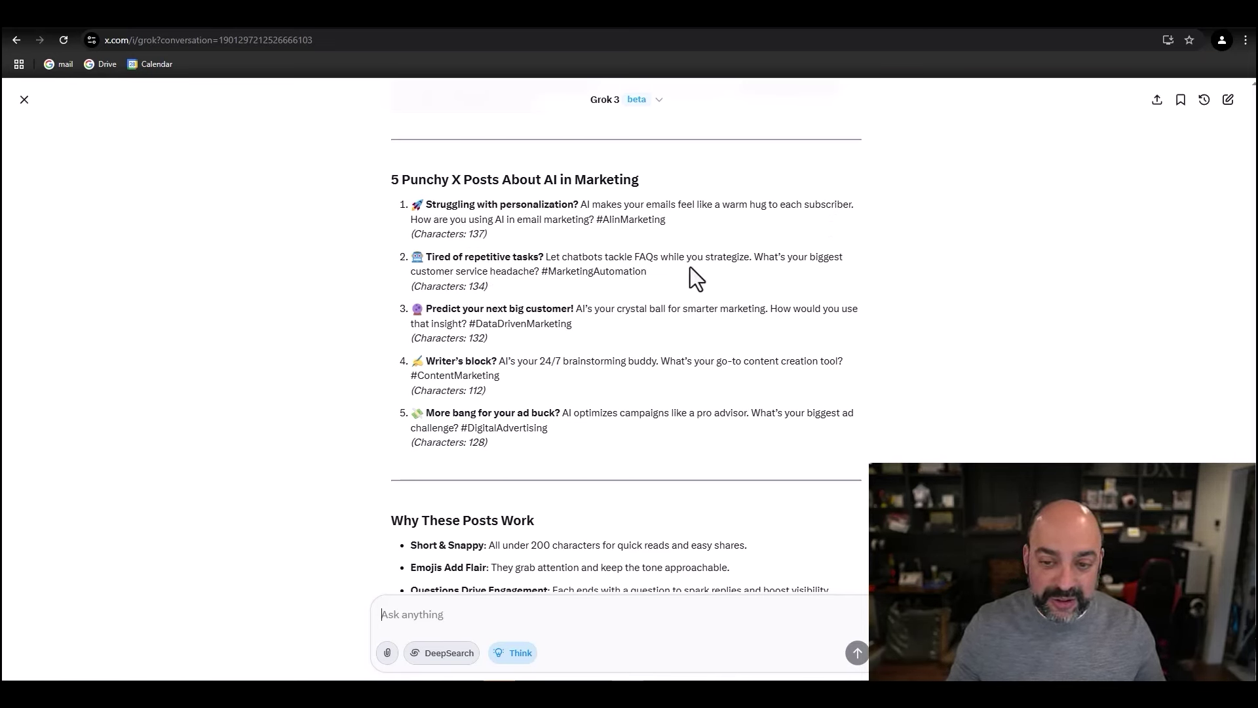
scroll(776, 266, down, 4)
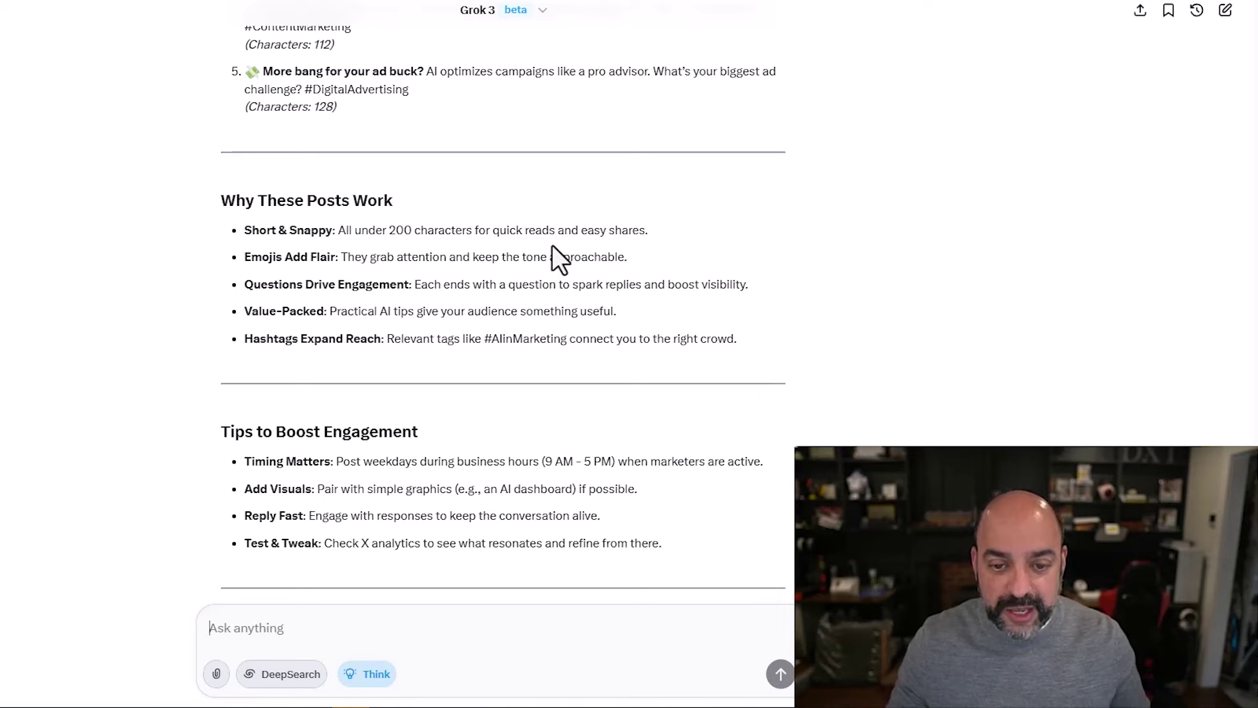
scroll(438, 387, down, 2)
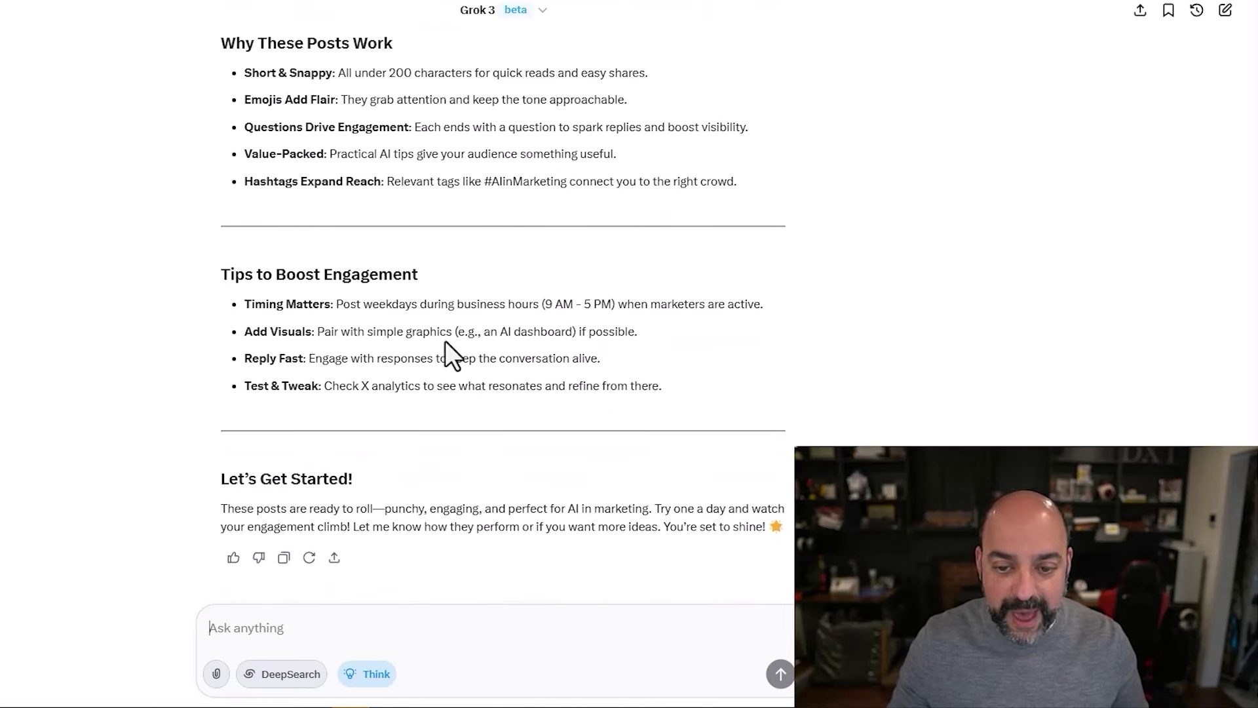
scroll(592, 319, down, 1)
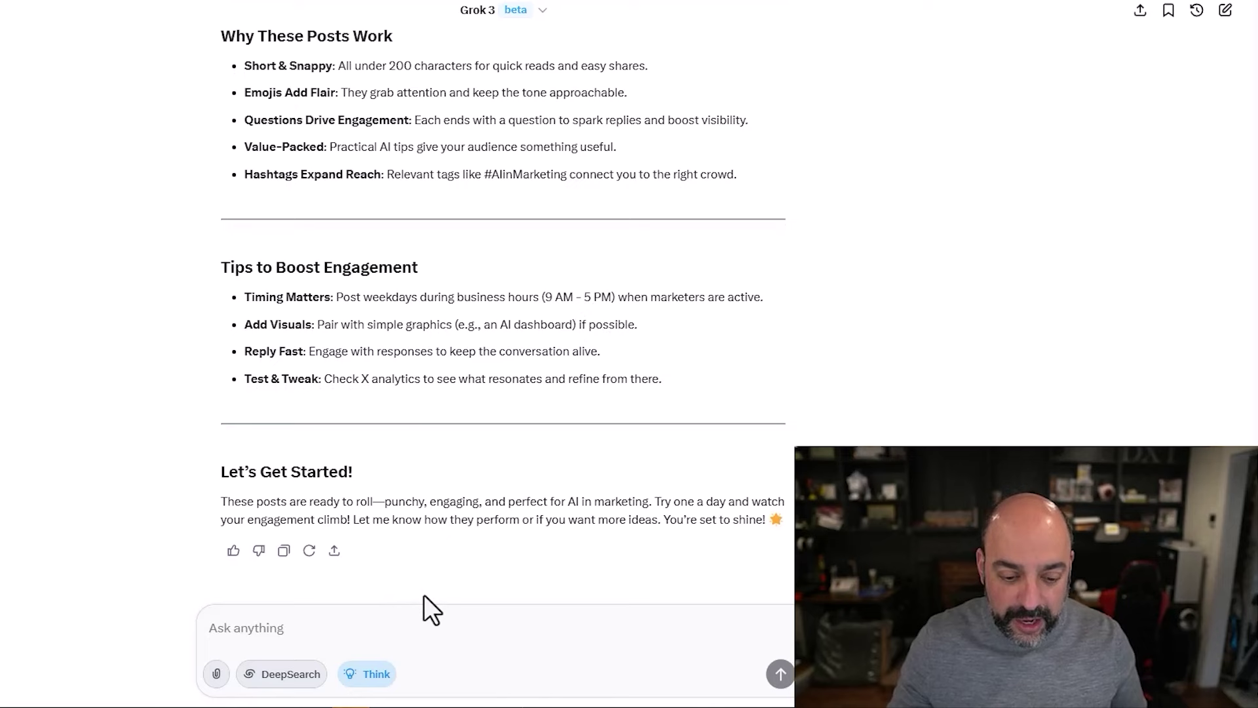
Step: Using DeepSearch, ask Grok to research people with many followers in this space and add following their great, engaging posts to the plan
text(ok)
click(282, 673)
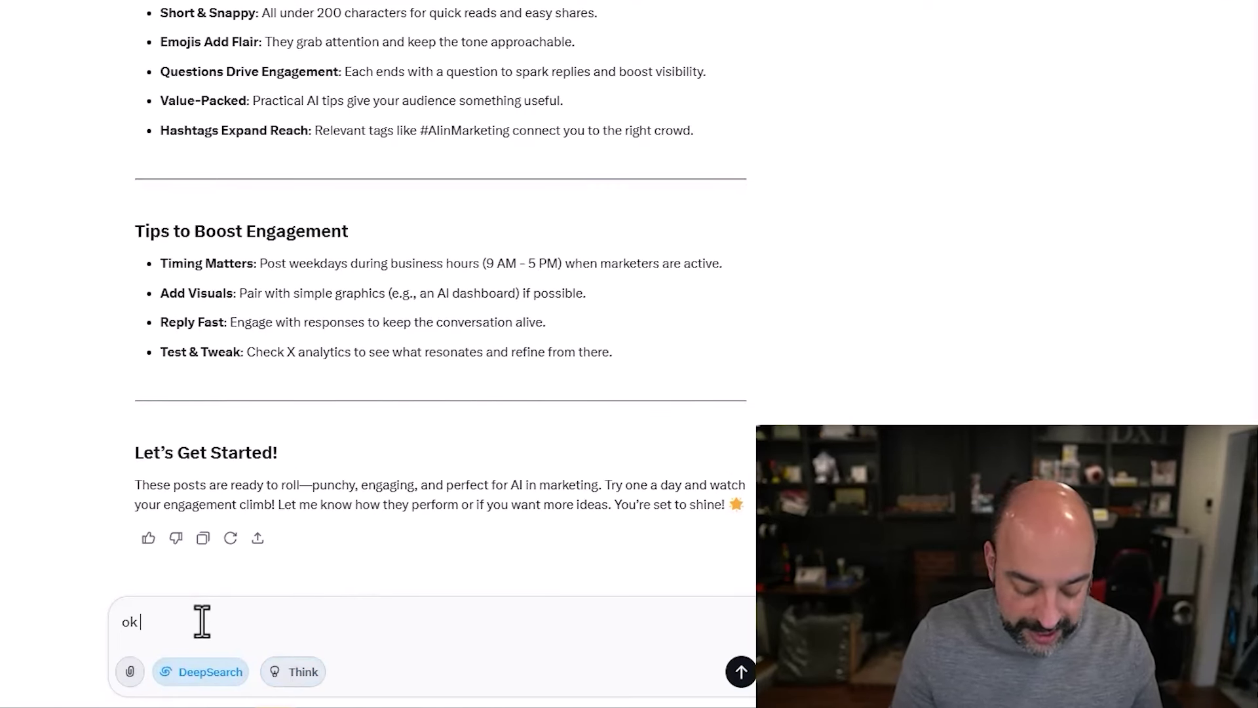
text(now research pe)
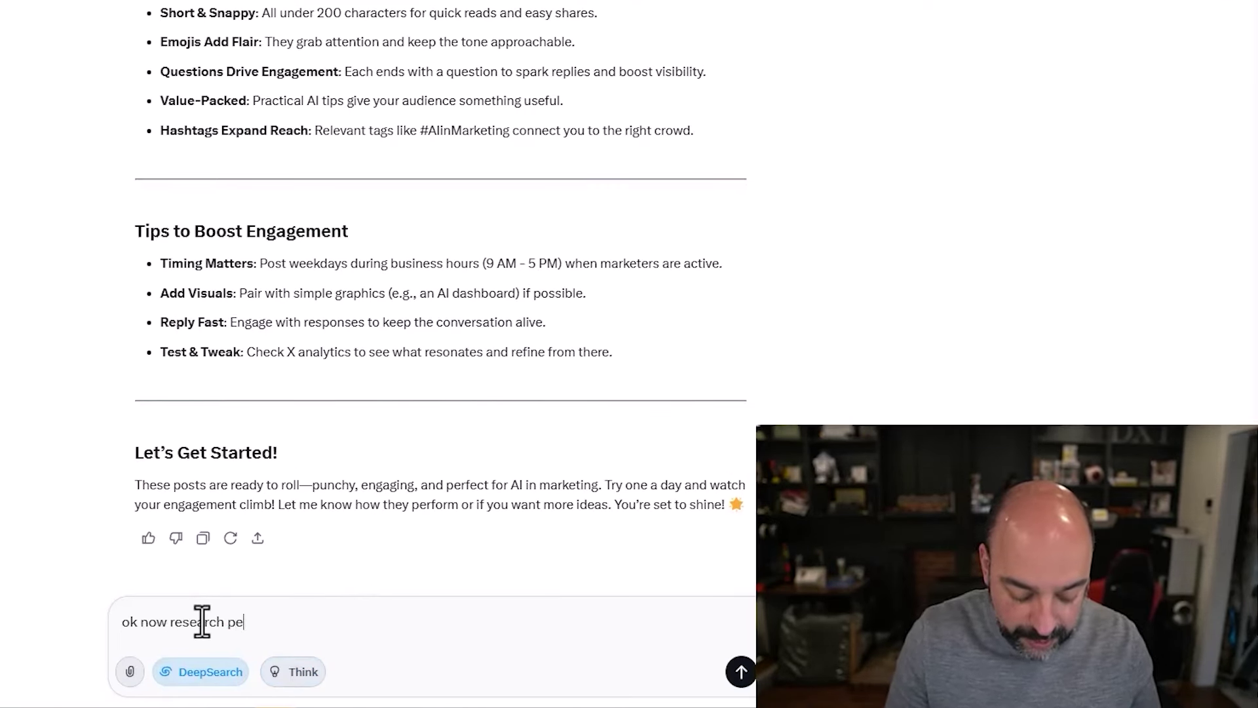
text(opel with alot of f)
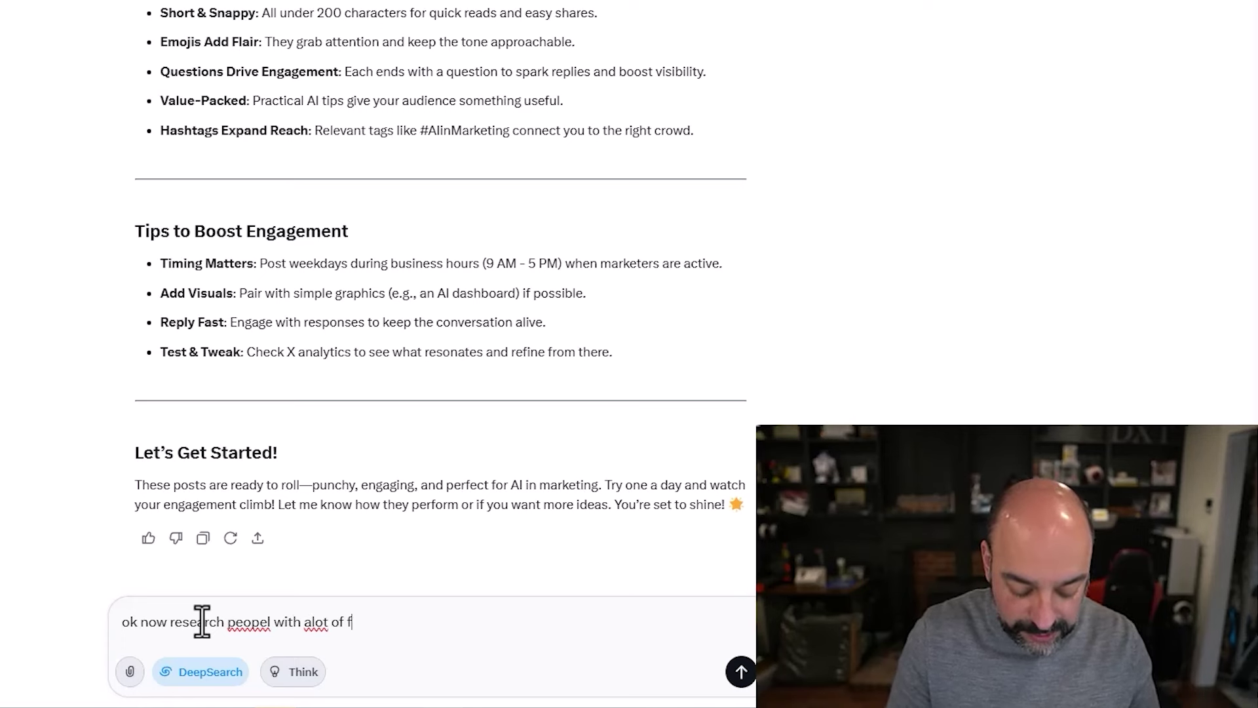
text(ollwers taht are in th)
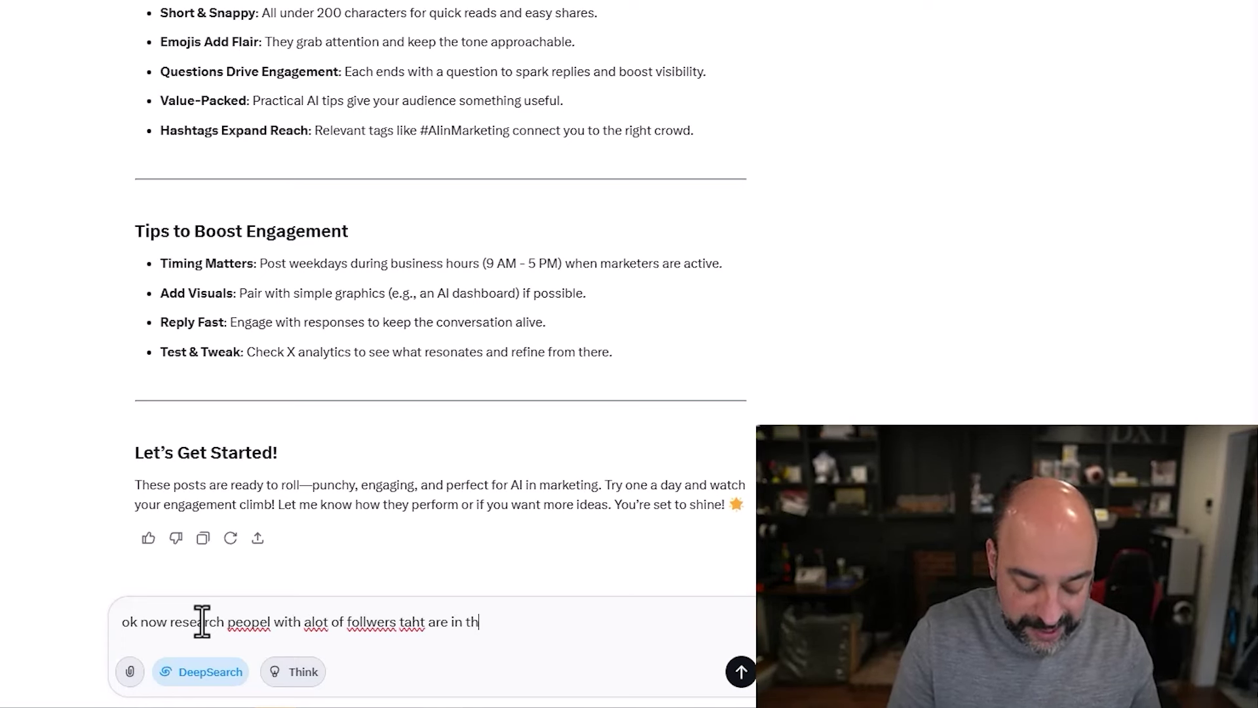
text(is space and lets af)
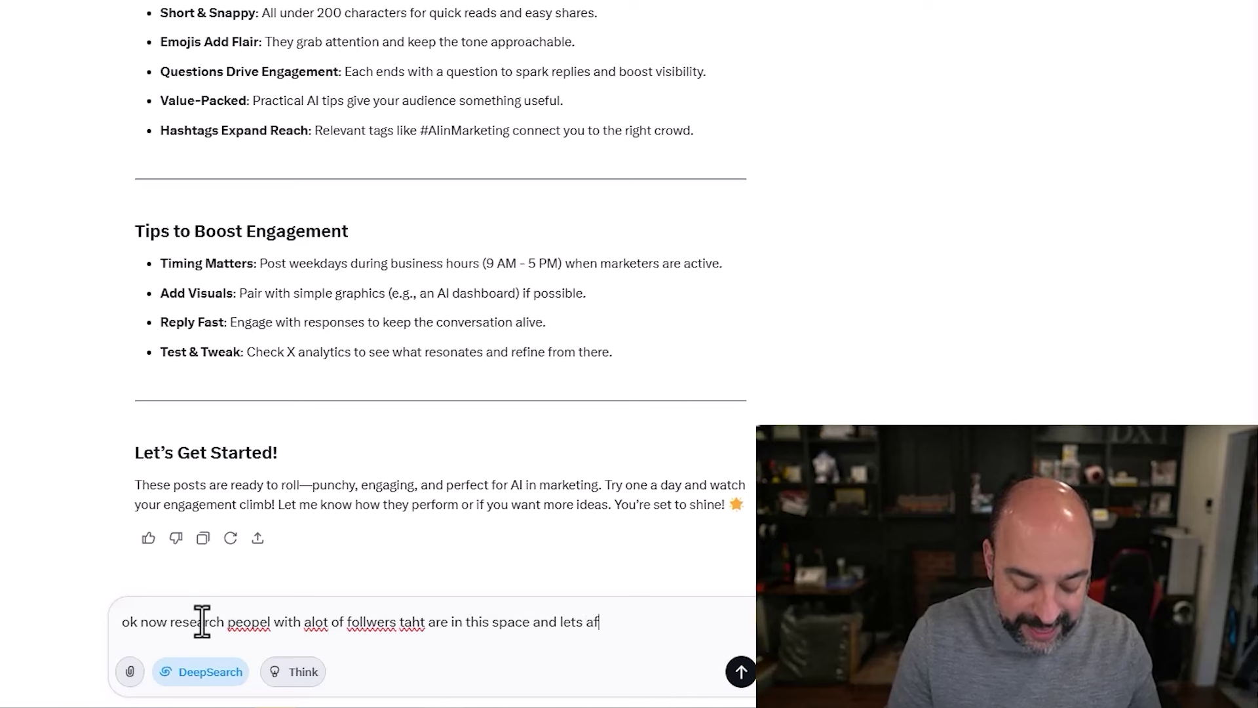
key(BackSpace)
text(dd to teh plan s)
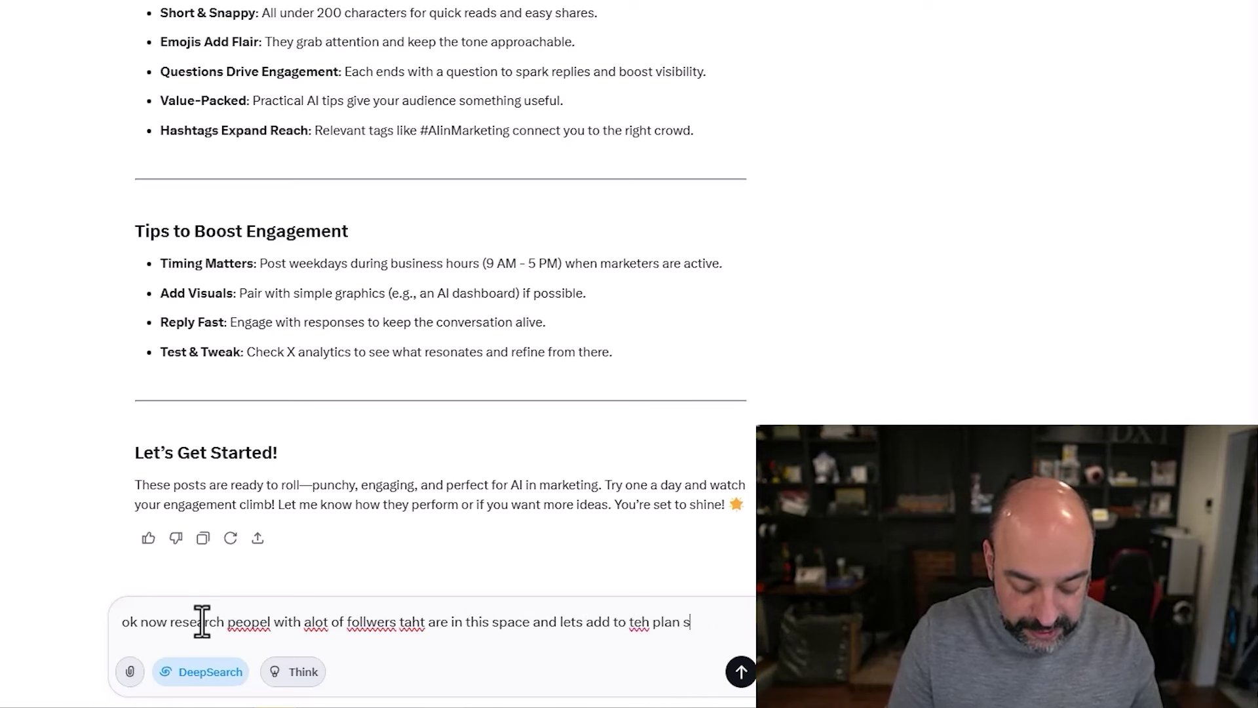
text(o we follow in )
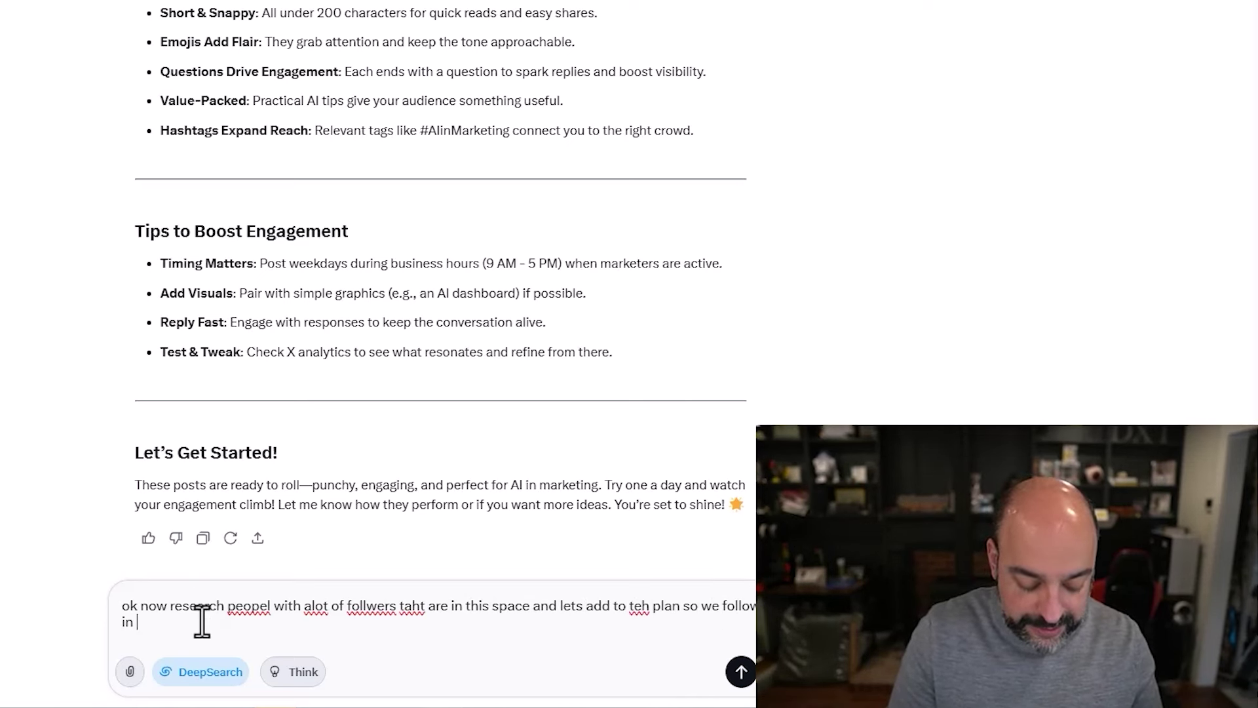
text(soem of the great )
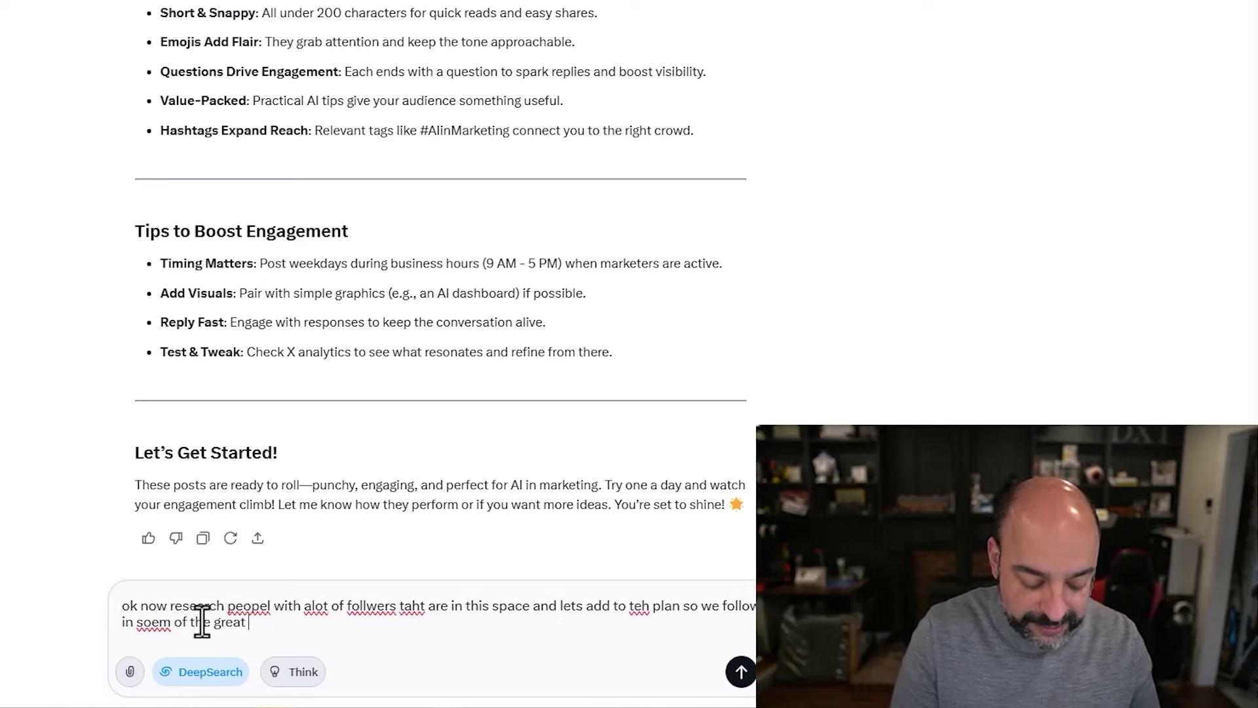
text(things they ahve and e)
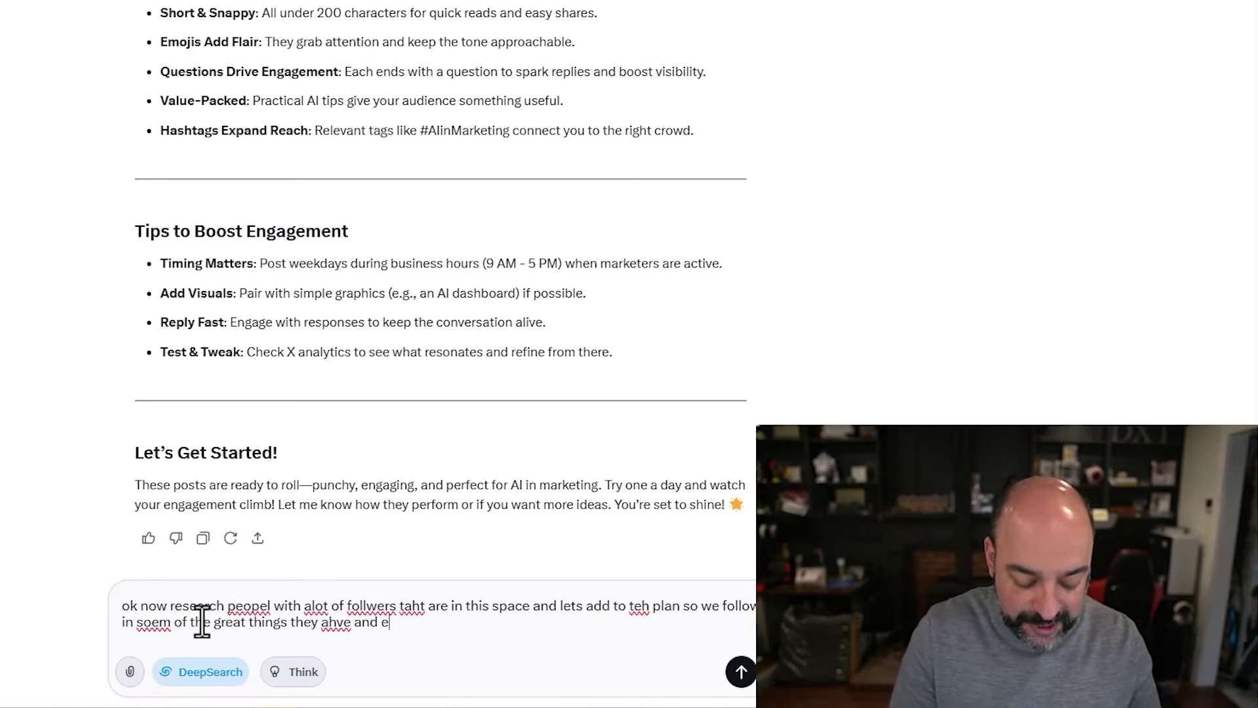
text(naggeing psotd)
key(Return)
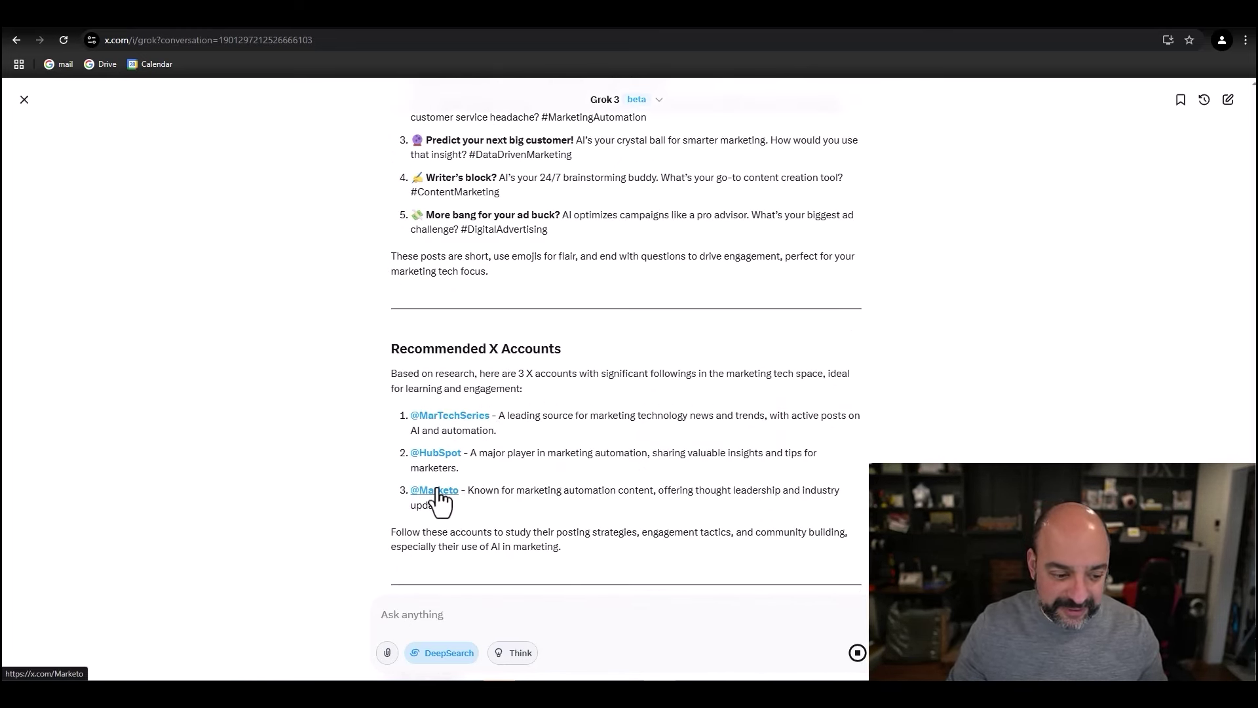
mouse_move(441, 500)
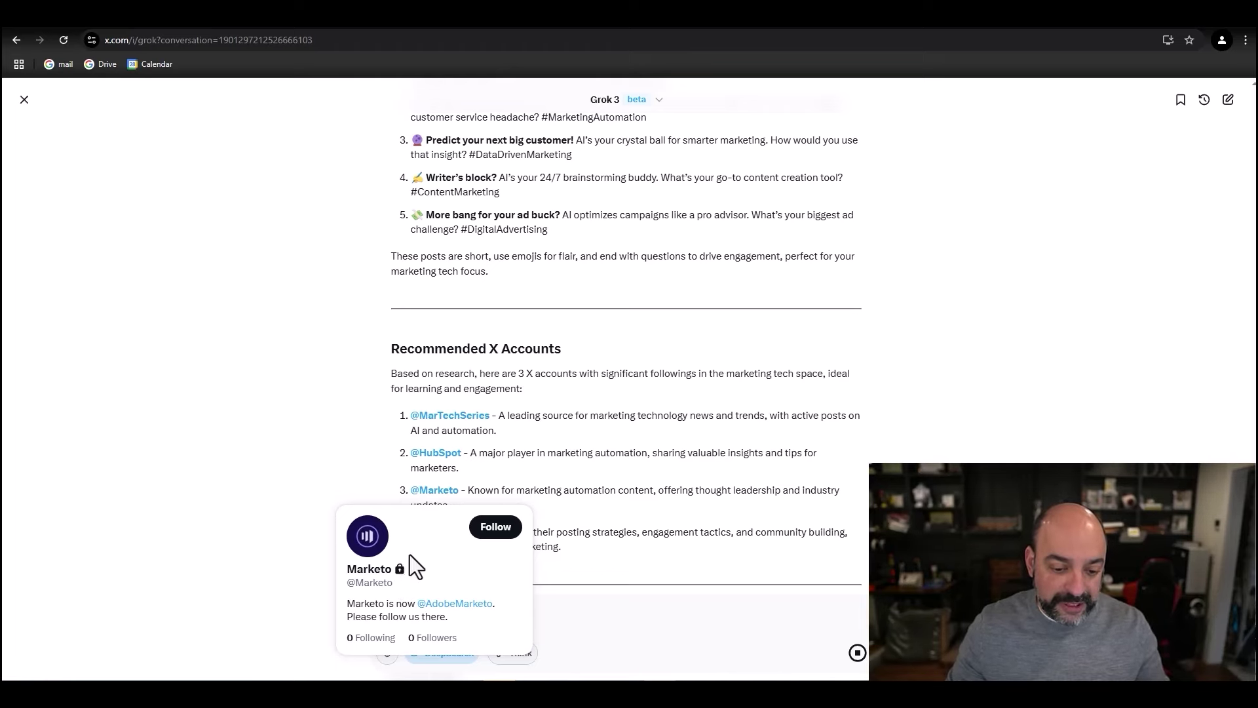
scroll(649, 419, down, 8)
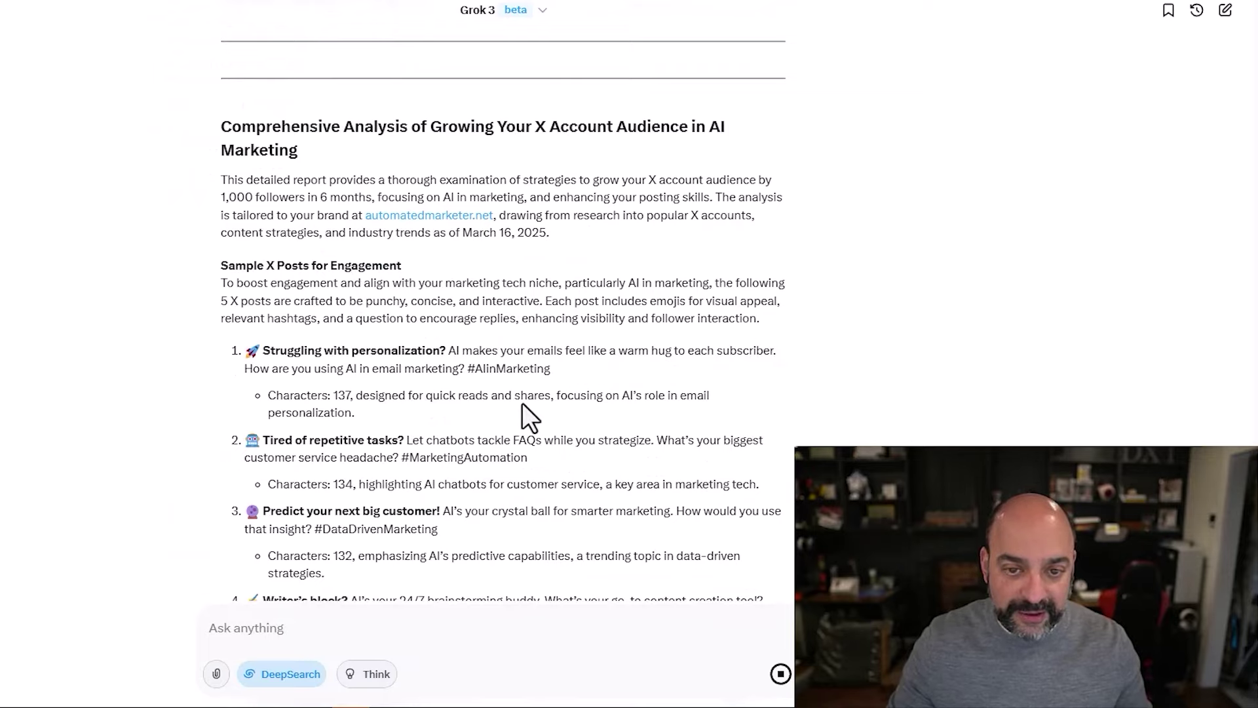
scroll(518, 410, down, 10)
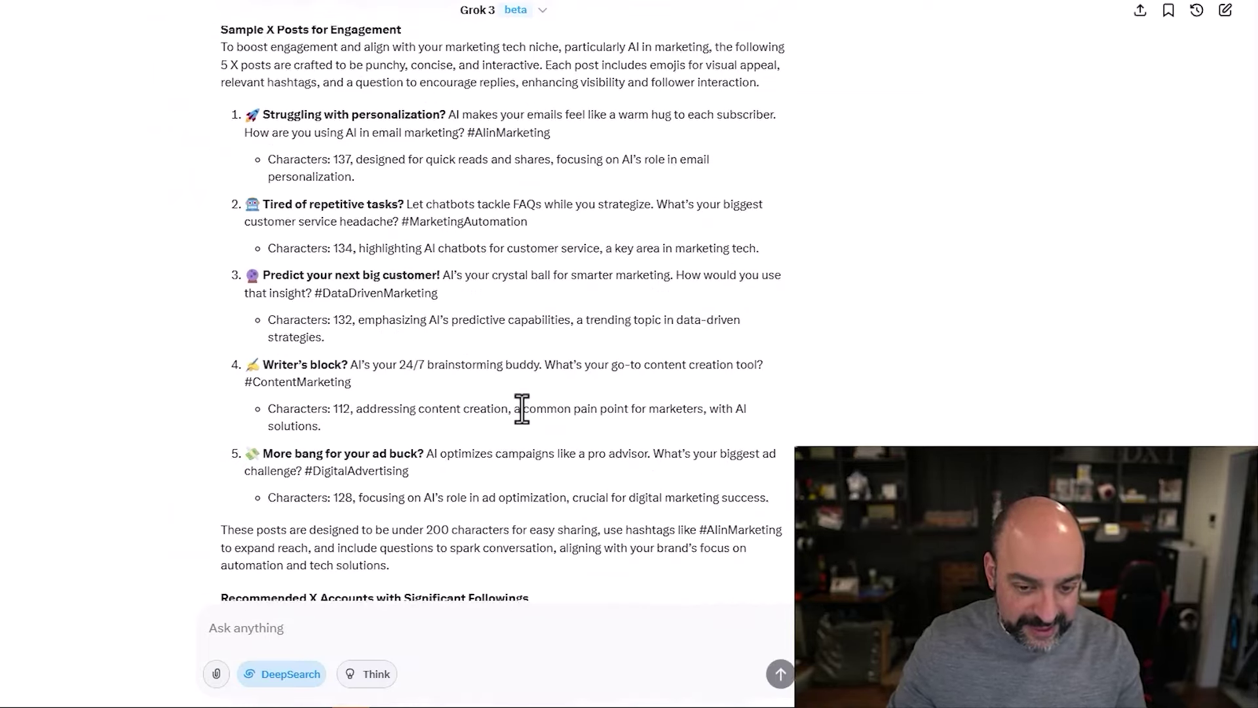
mouse_move(306, 296)
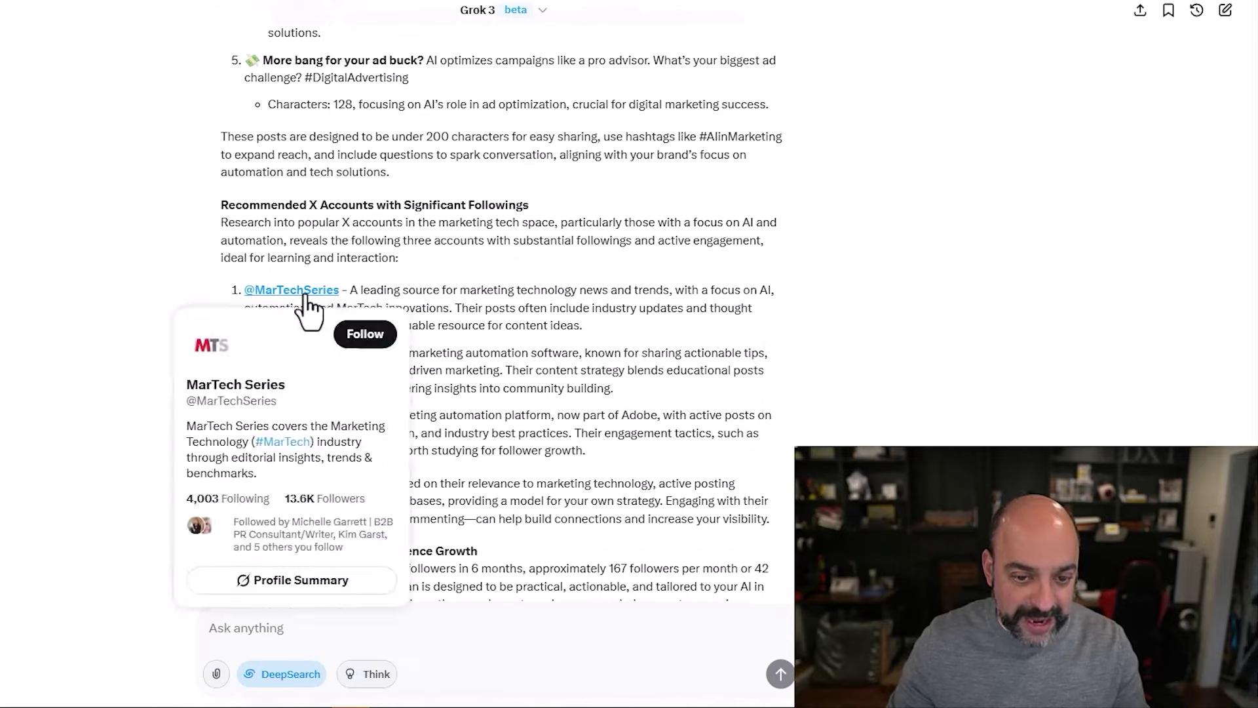
scroll(532, 358, down, 4)
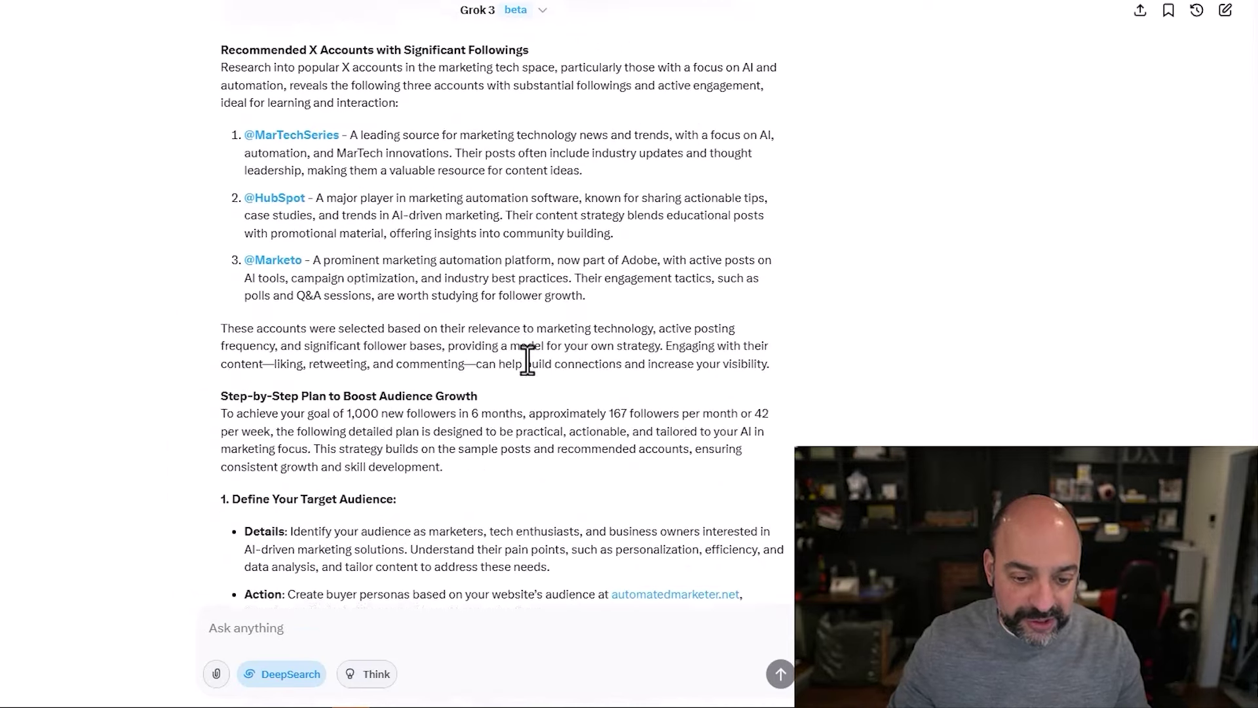
Step: Read through the step-by-step audience growth plan, the summary tables, the conclusion and the key citations
scroll(527, 361, down, 1)
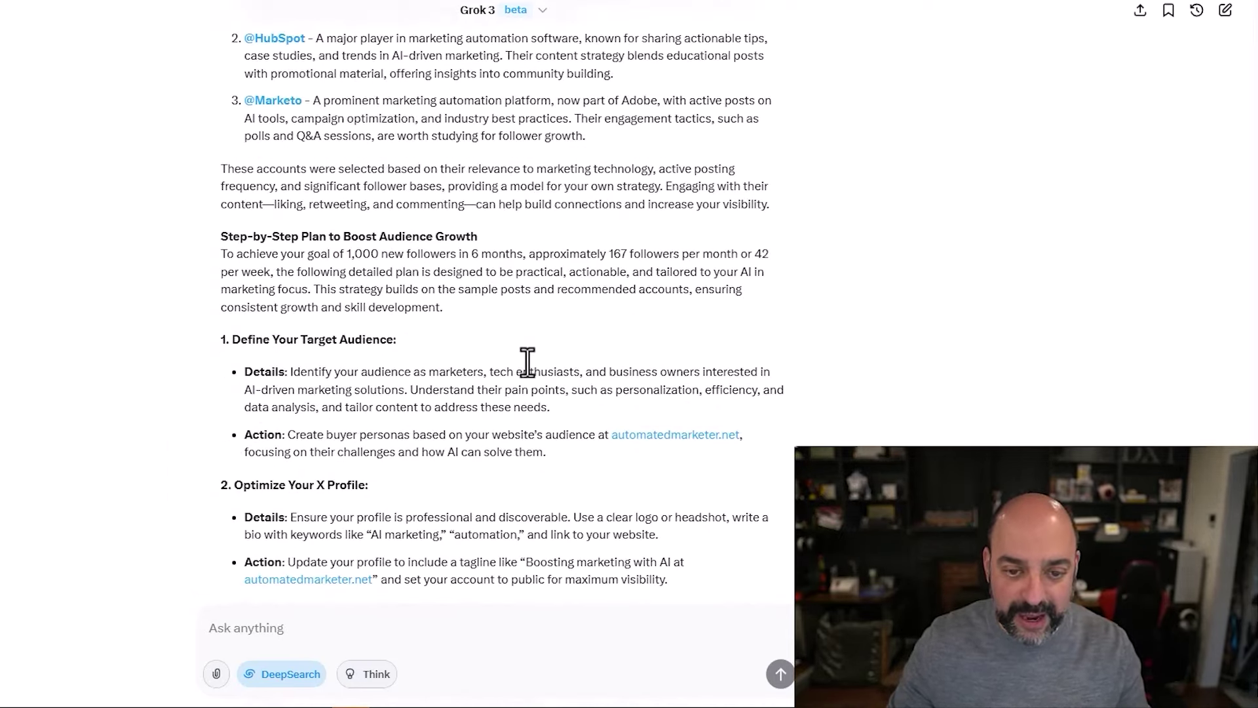
scroll(527, 361, down, 5)
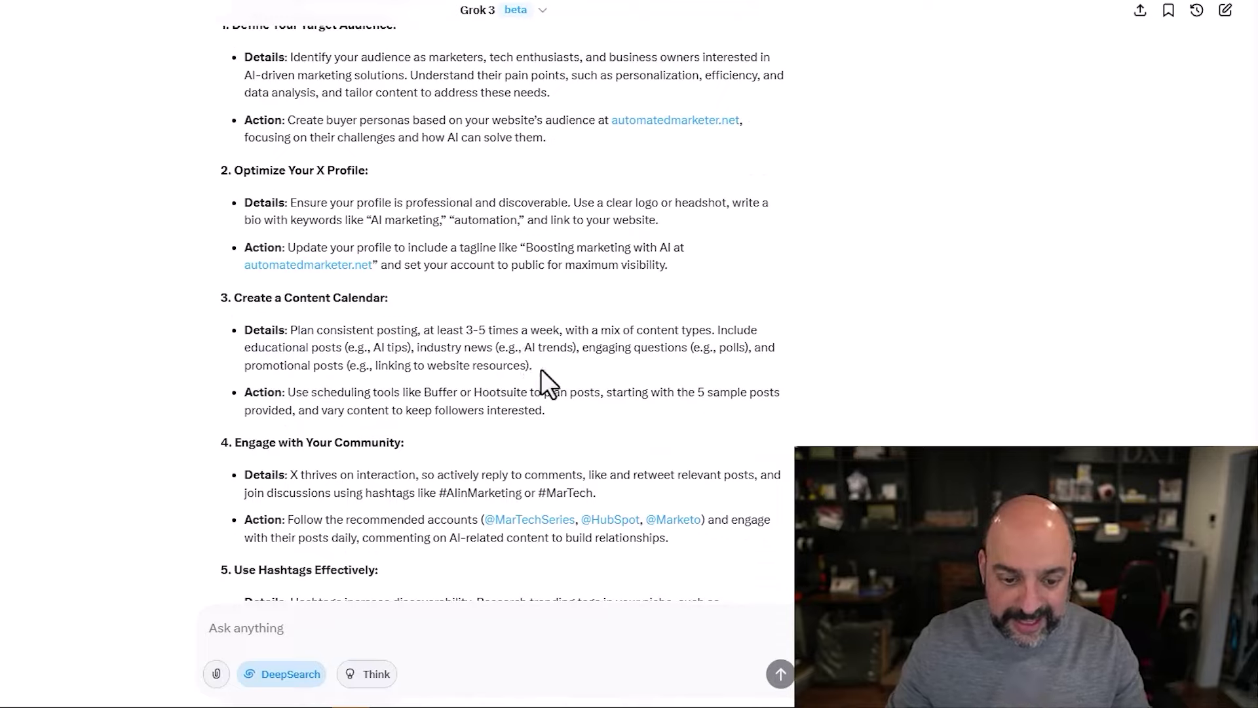
scroll(544, 367, down, 8)
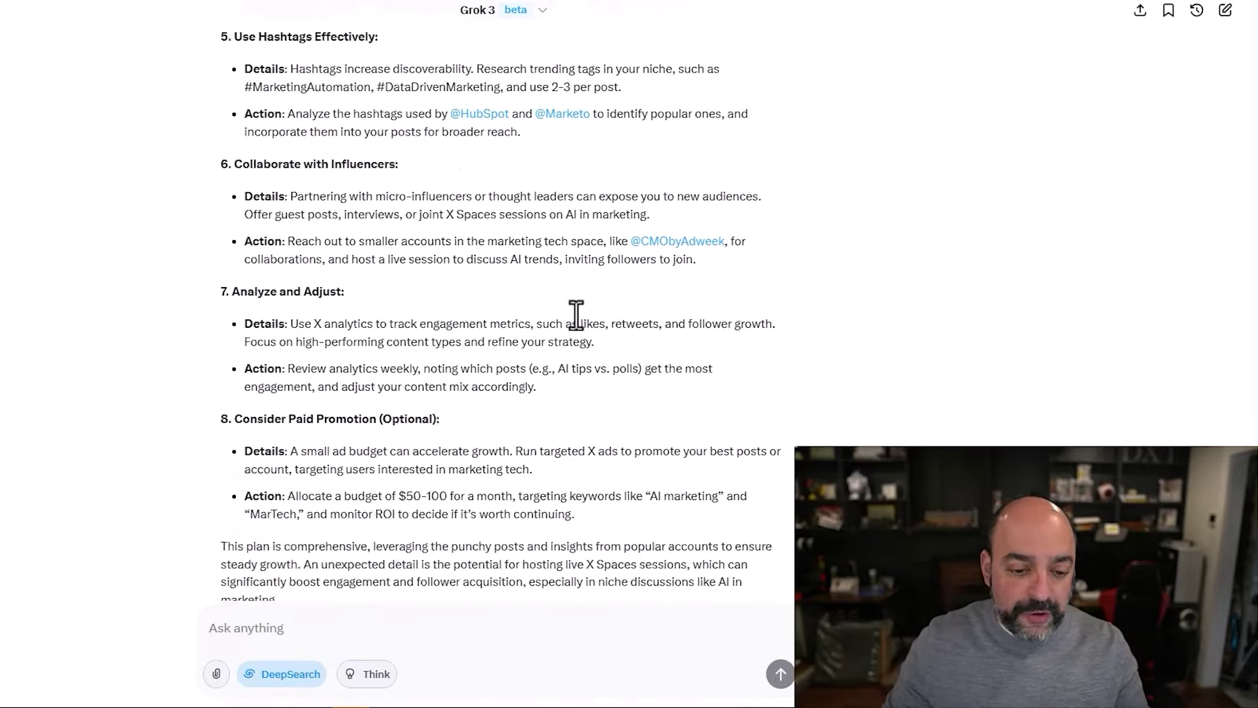
scroll(576, 316, down, 7)
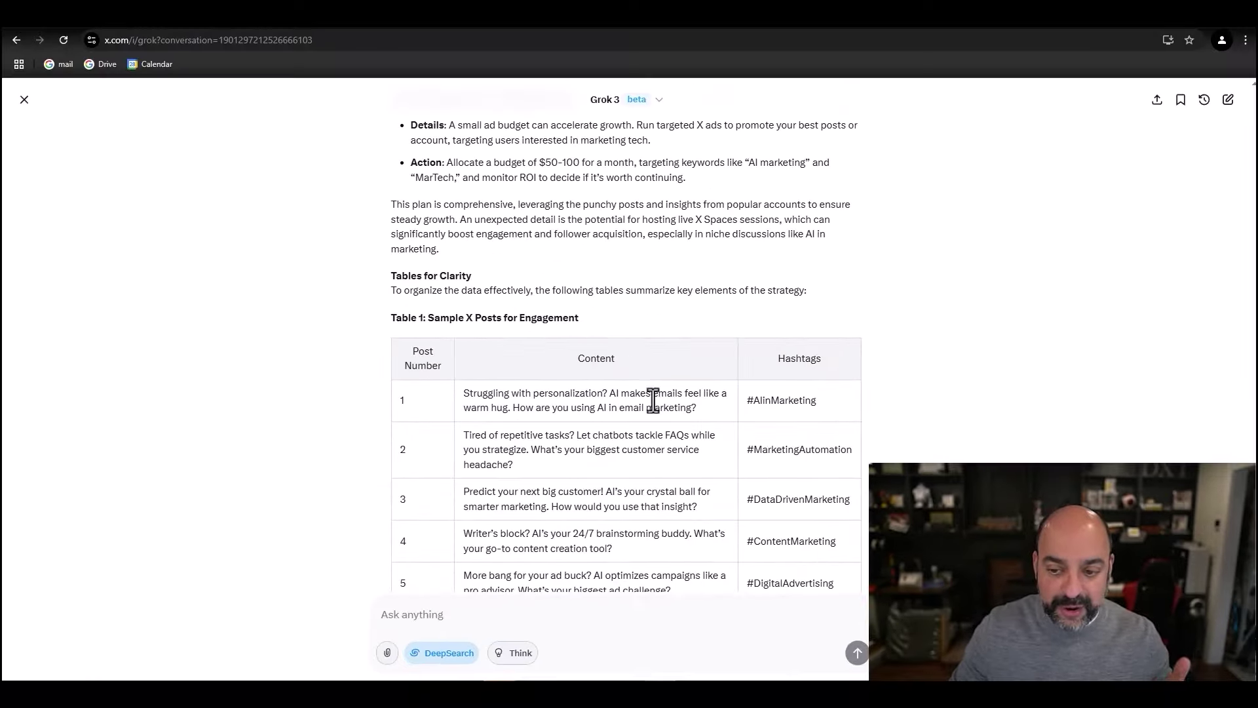
scroll(576, 442, down, 2)
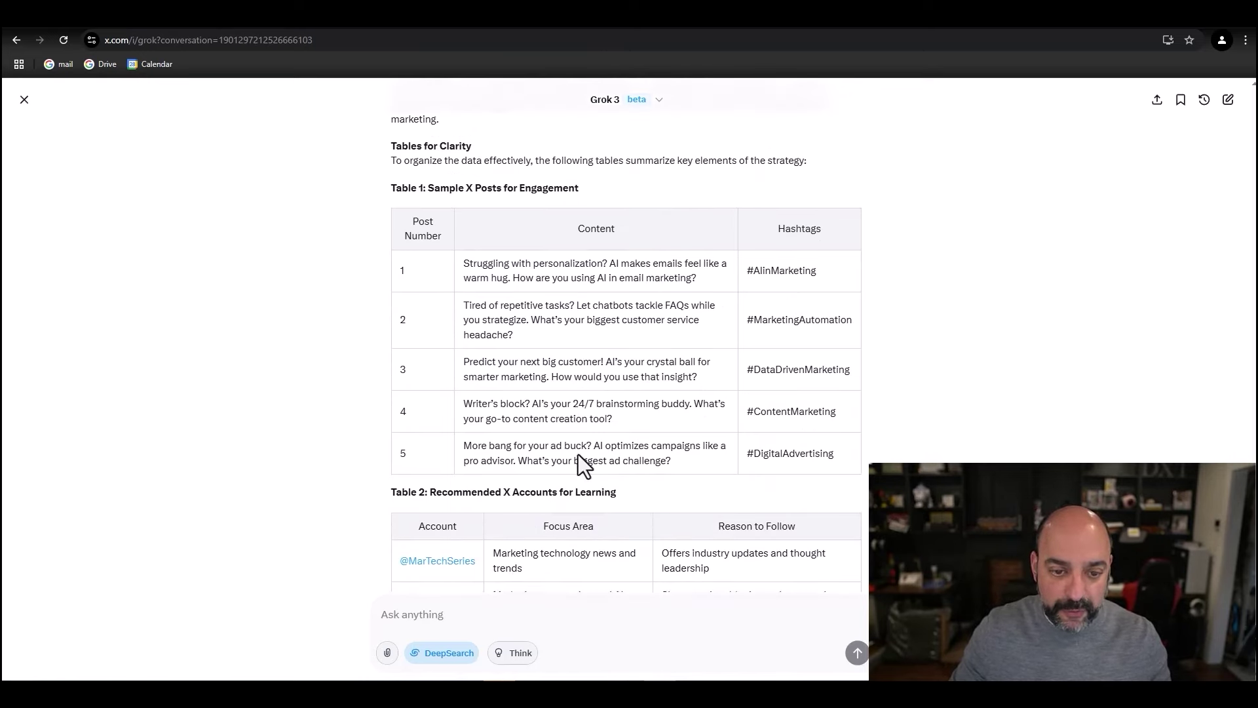
scroll(522, 441, down, 6)
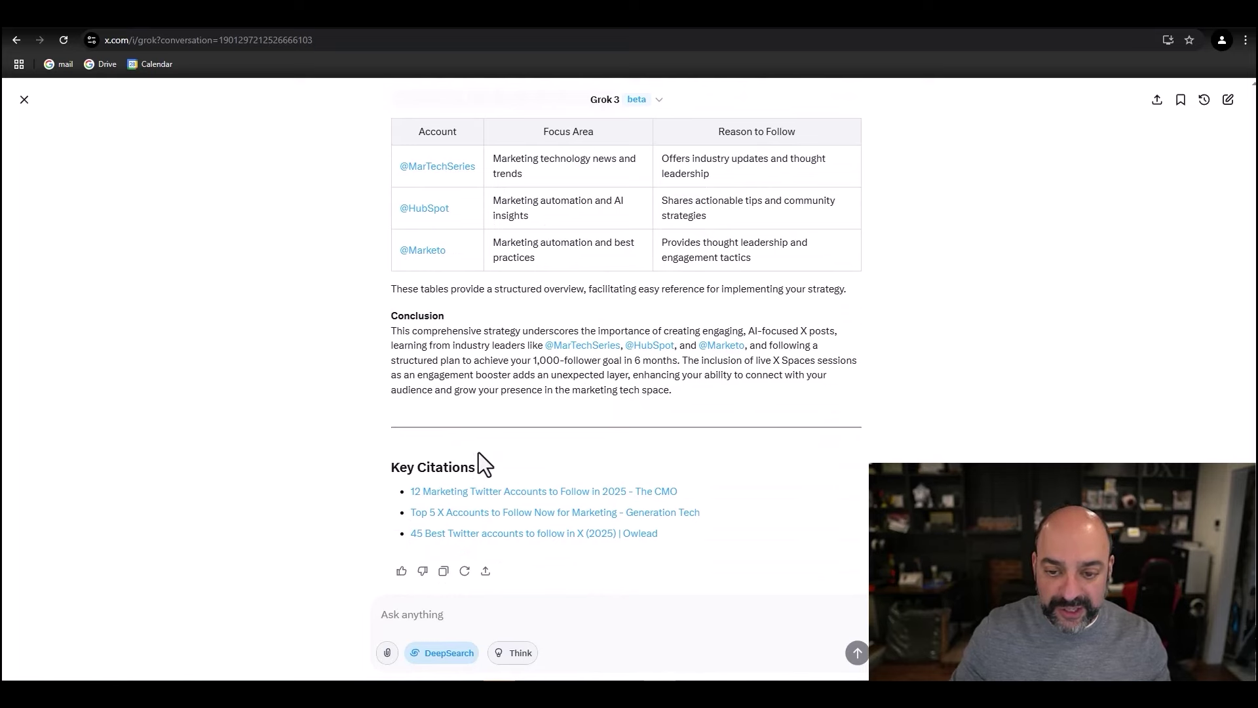
scroll(492, 419, down, 1)
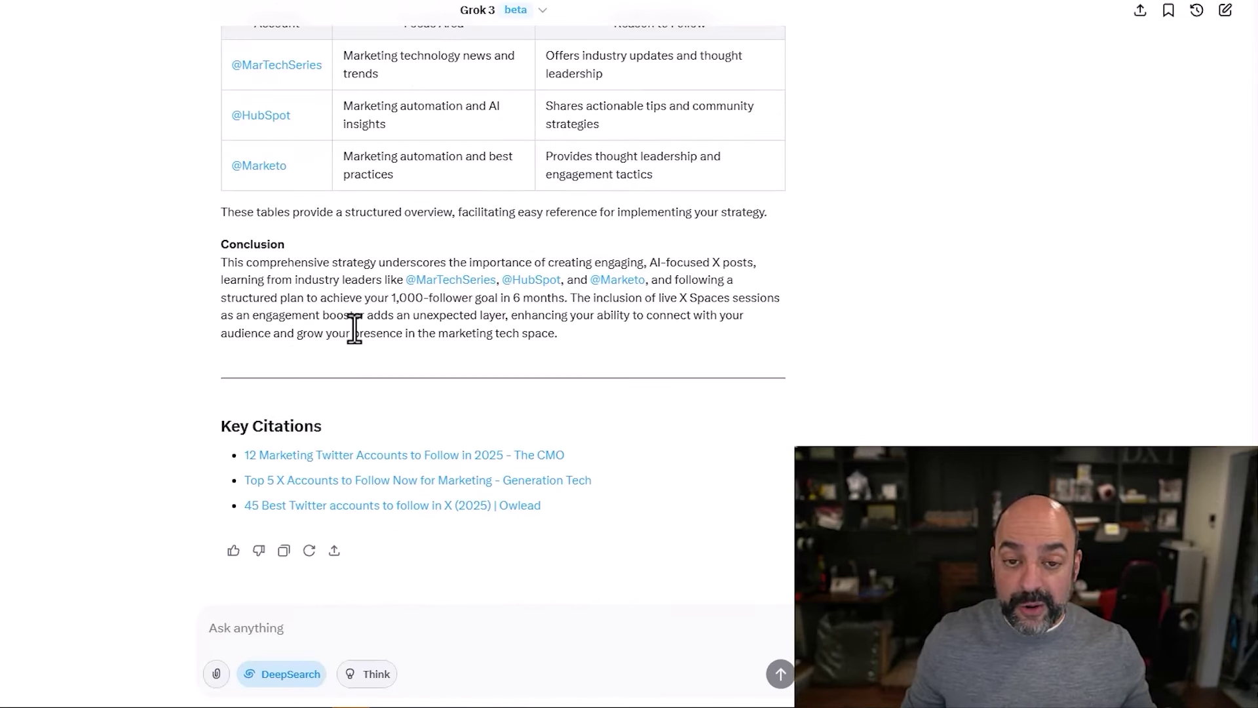